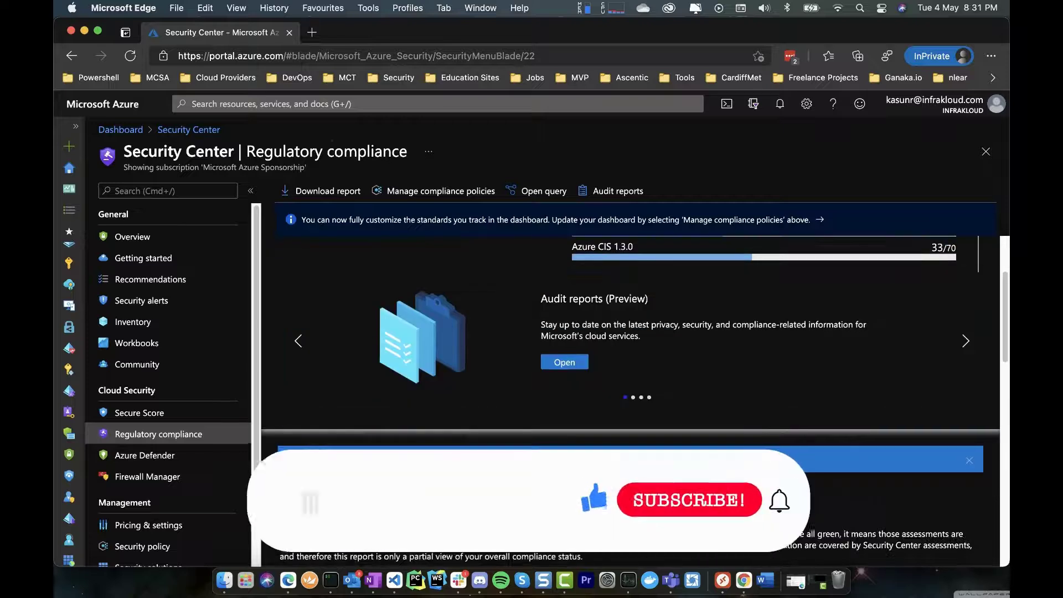
Review the PCI DSS 3.2.1 controls under Regulatory compliance and open the Azure Defender page.
scroll(316, 413, "down", 10)
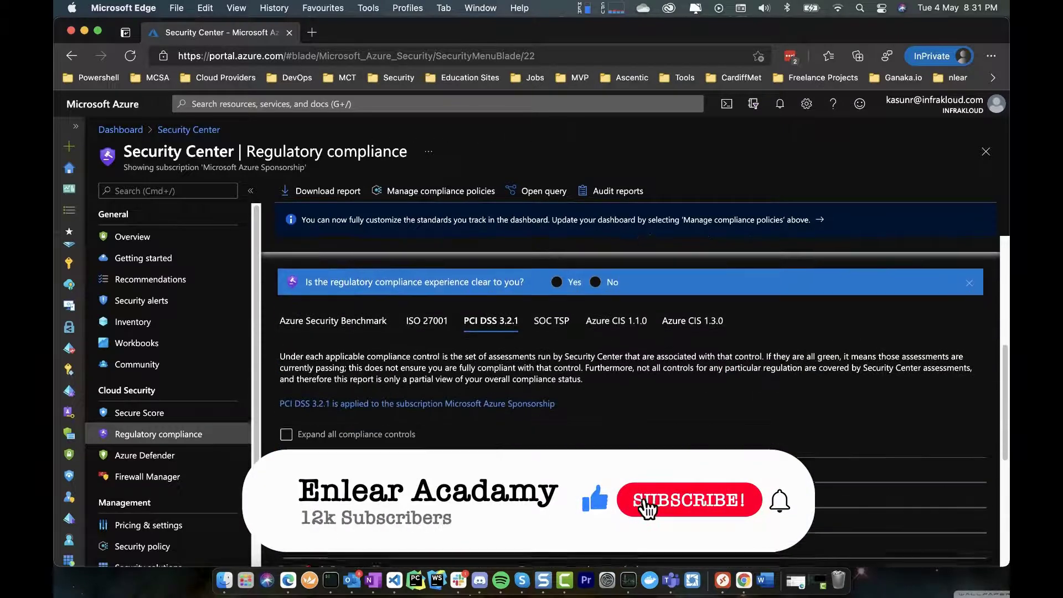
scroll(317, 412, "up", 4)
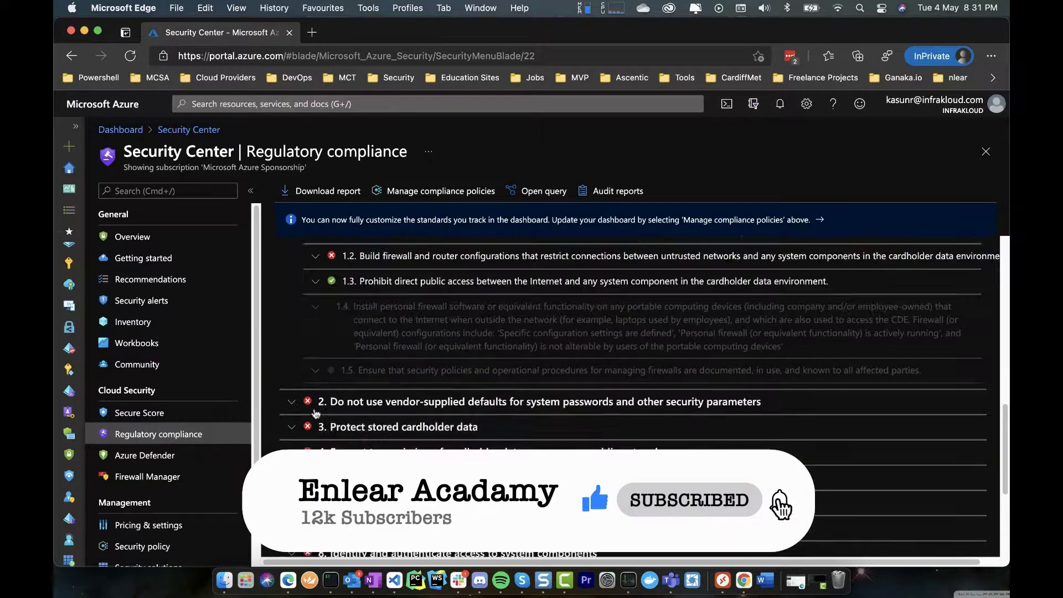
left_click(144, 455)
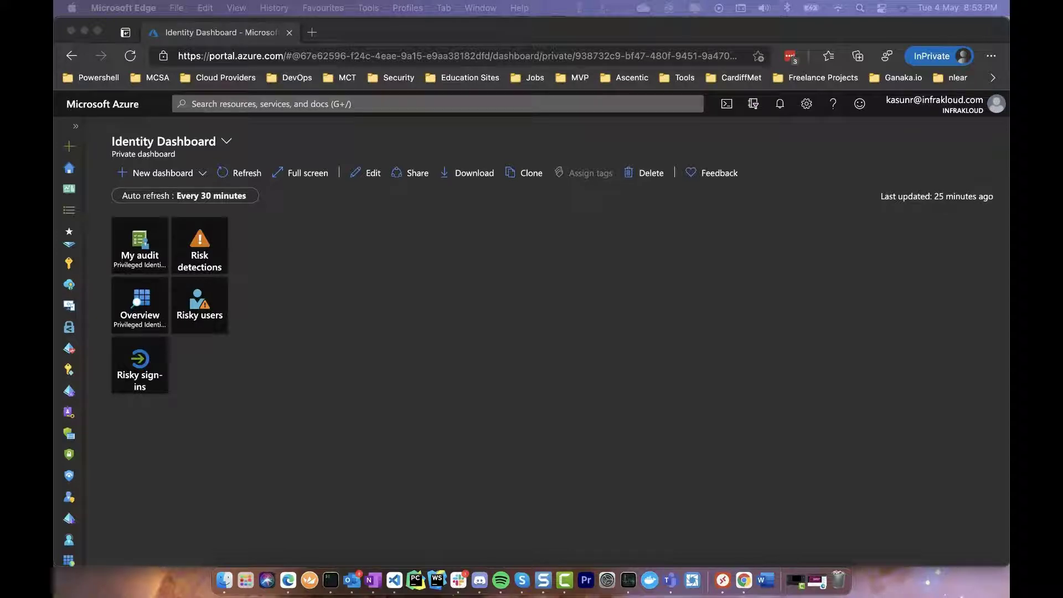
Search the portal for "securit" and open the Security Center service.
left_click(437, 104)
left_click(438, 104)
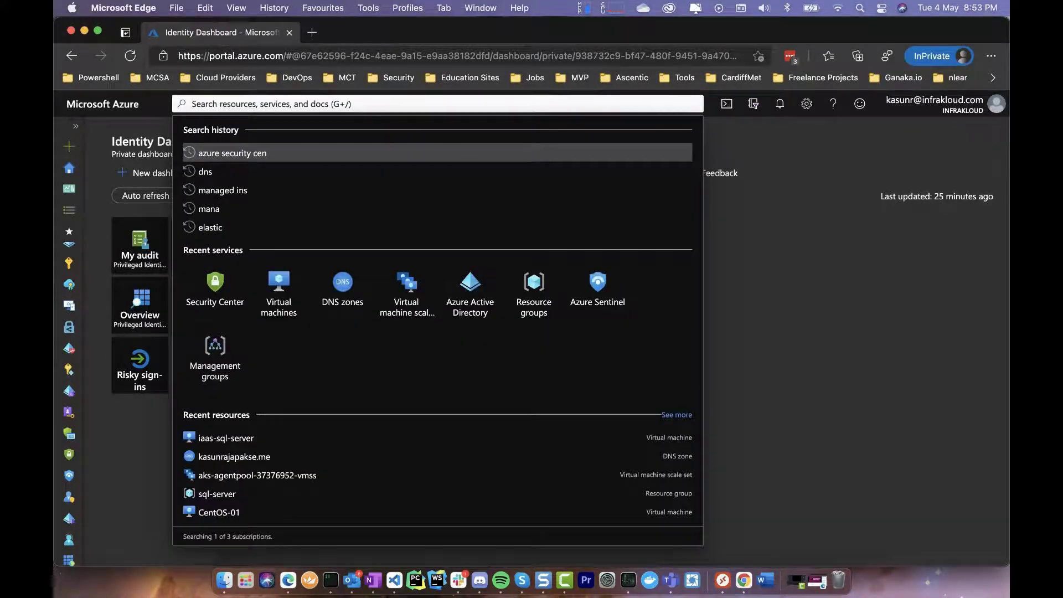
type("secur")
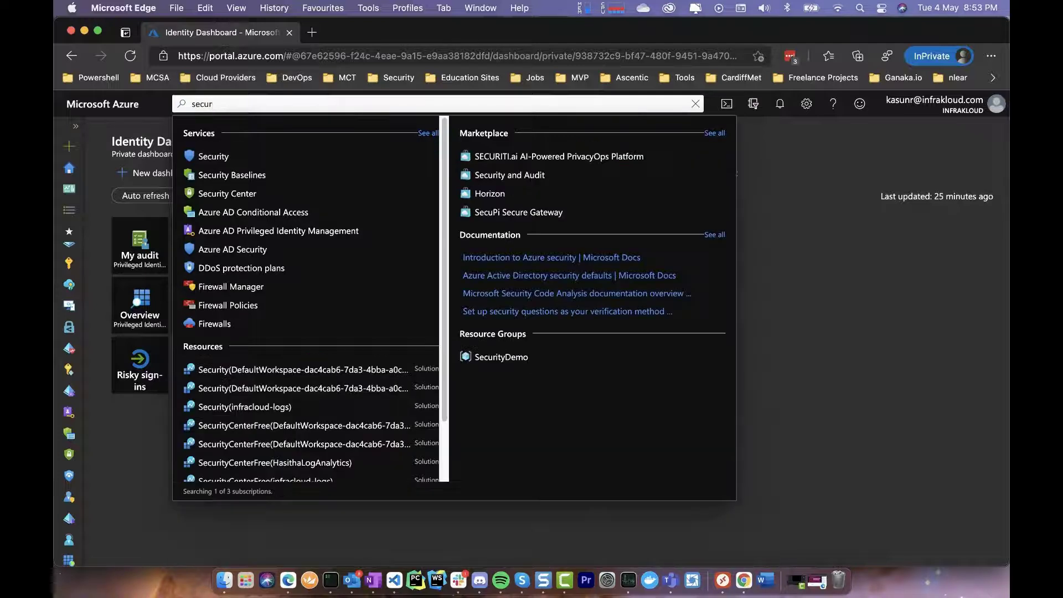
type("it")
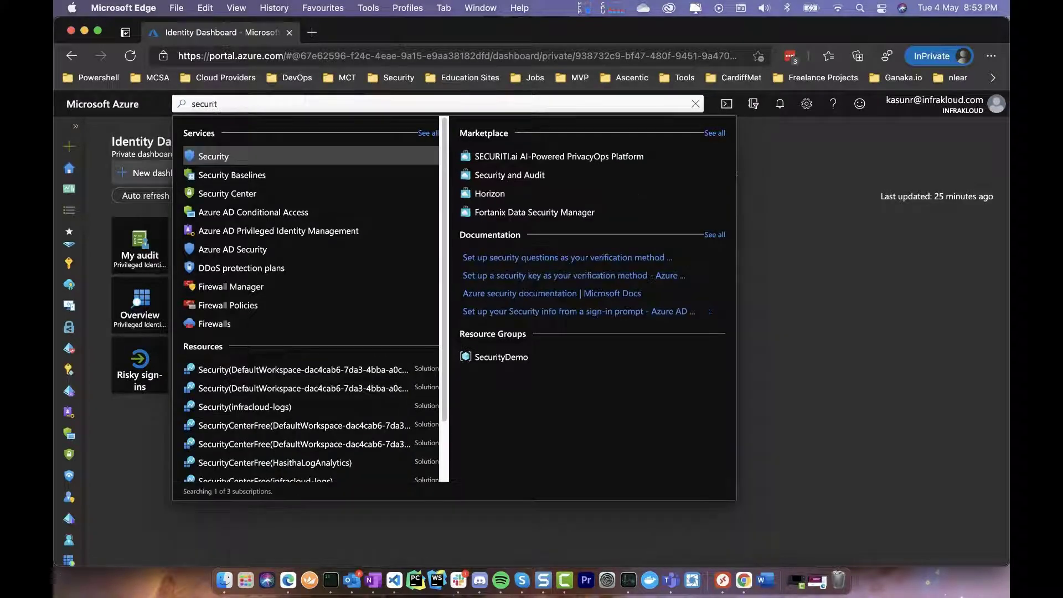
left_click(227, 193)
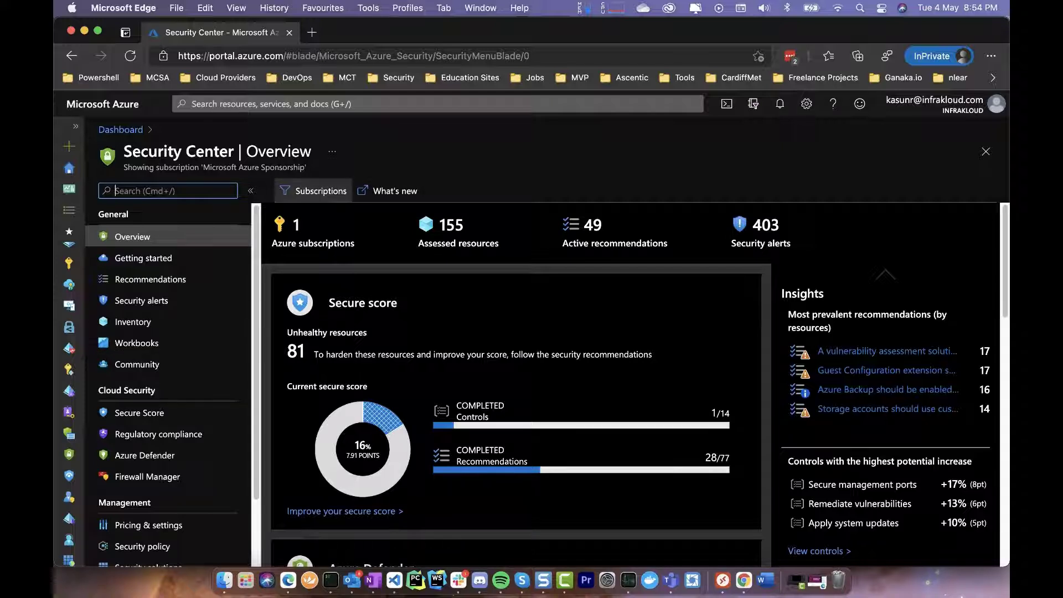
Examine the secure score and Azure Defender sections of the Security Center overview, including resource coverage and alerts by severity.
scroll(631, 387, "down", 1)
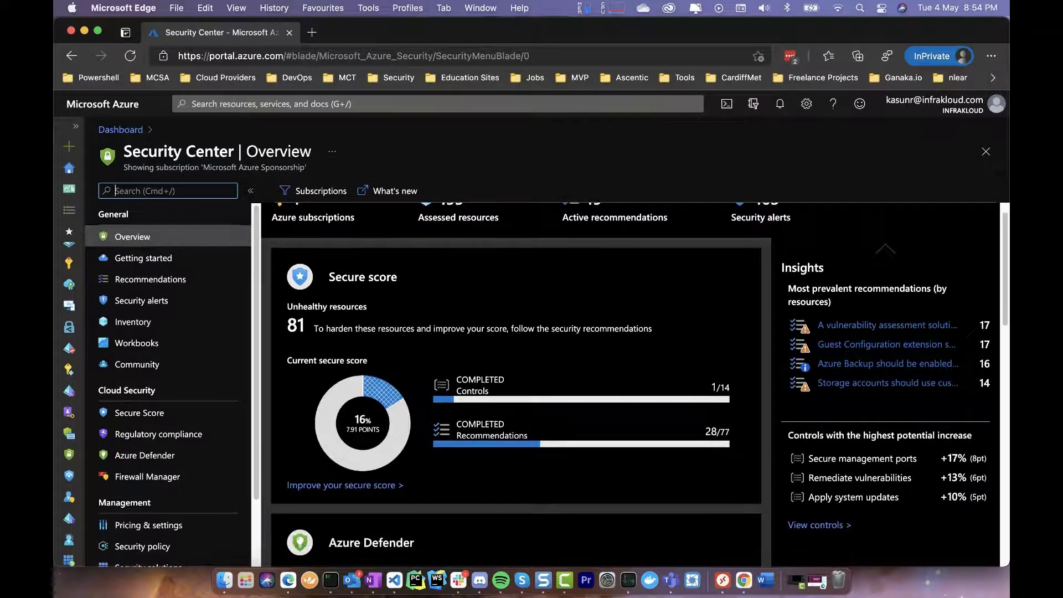
scroll(626, 382, "down", 1)
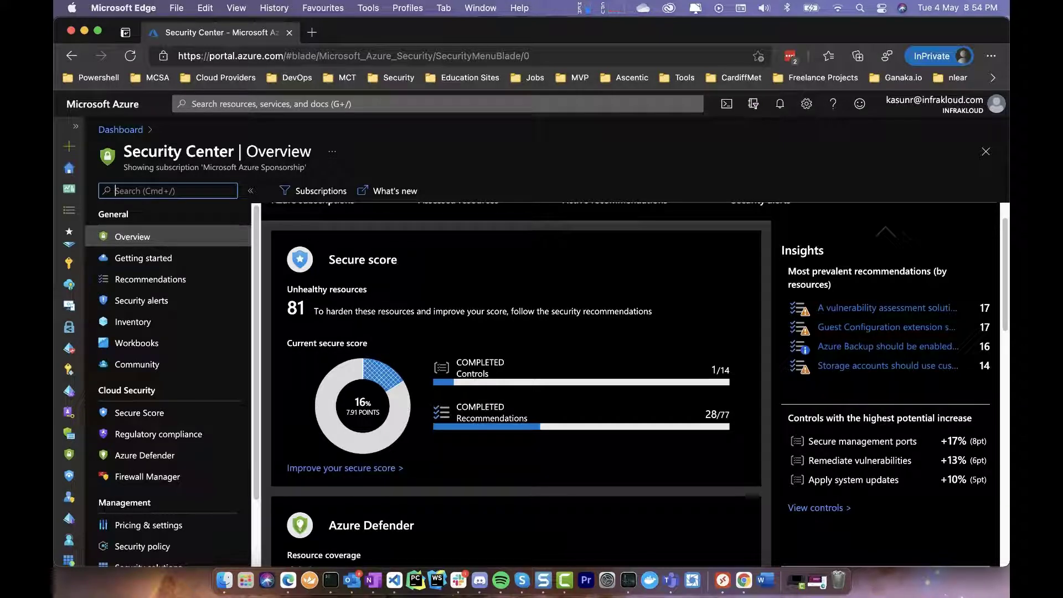
scroll(634, 385, "down", 1)
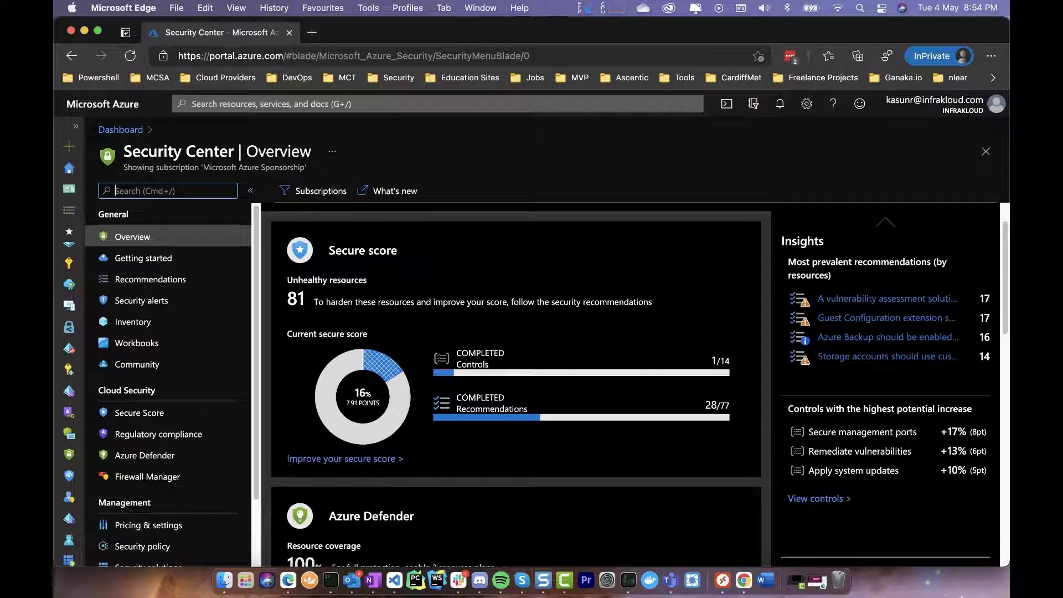
scroll(626, 386, "down", 1)
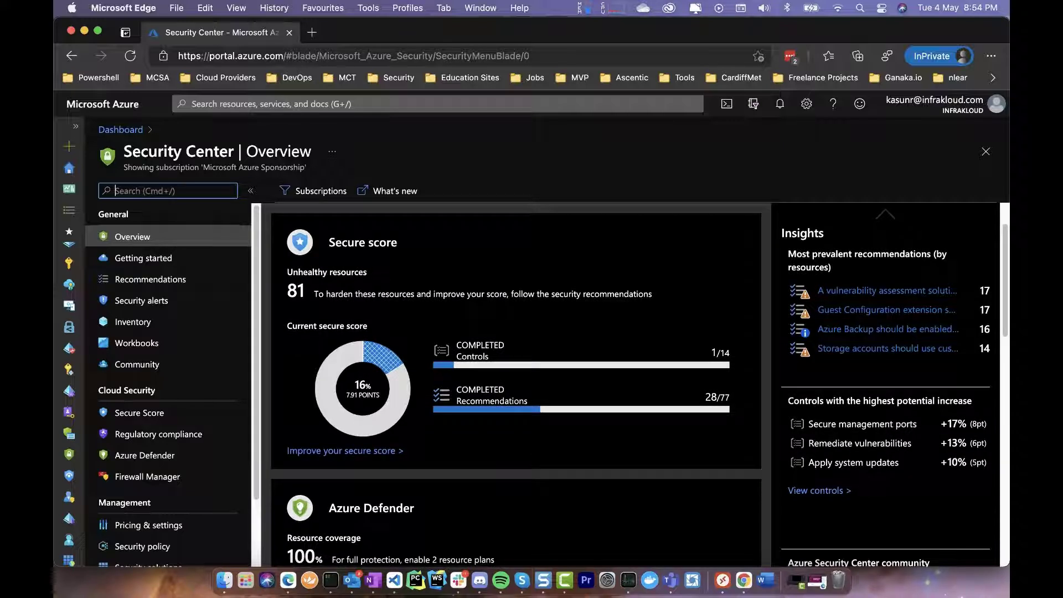
scroll(515, 387, "down", 1)
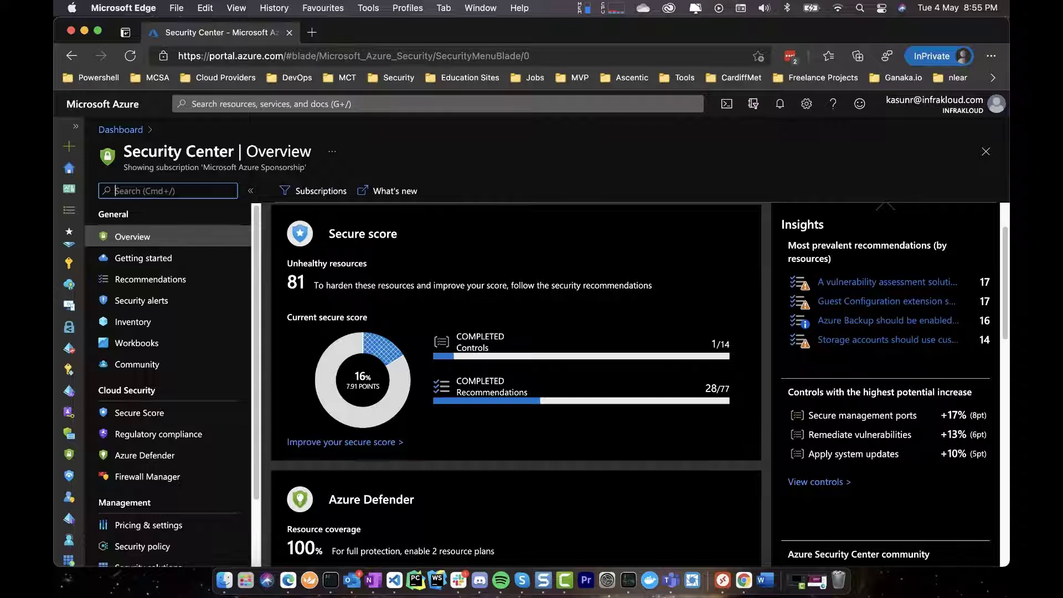
scroll(514, 382, "down", 3)
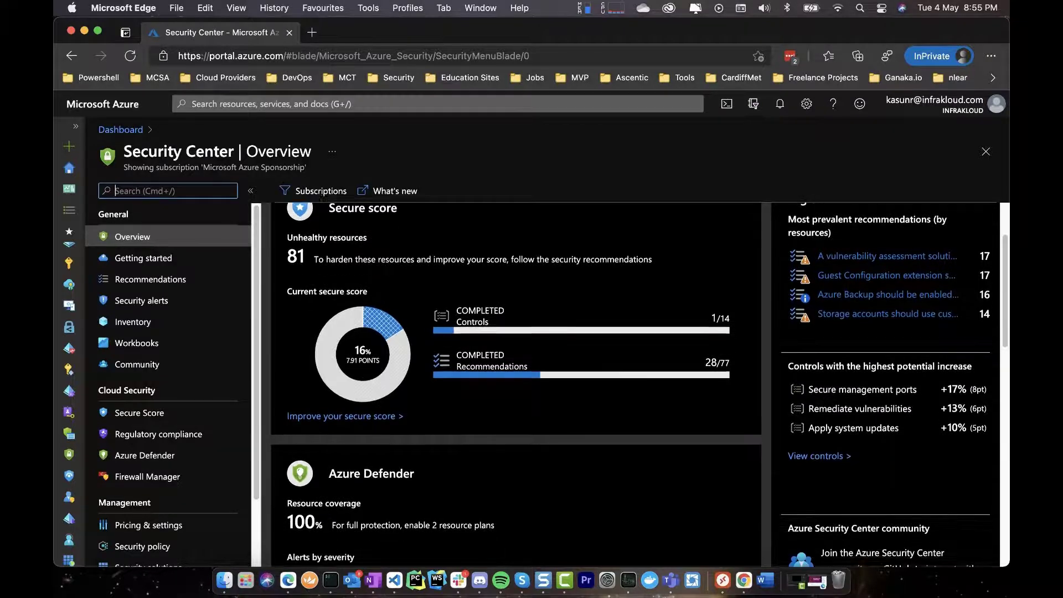
scroll(515, 382, "down", 4)
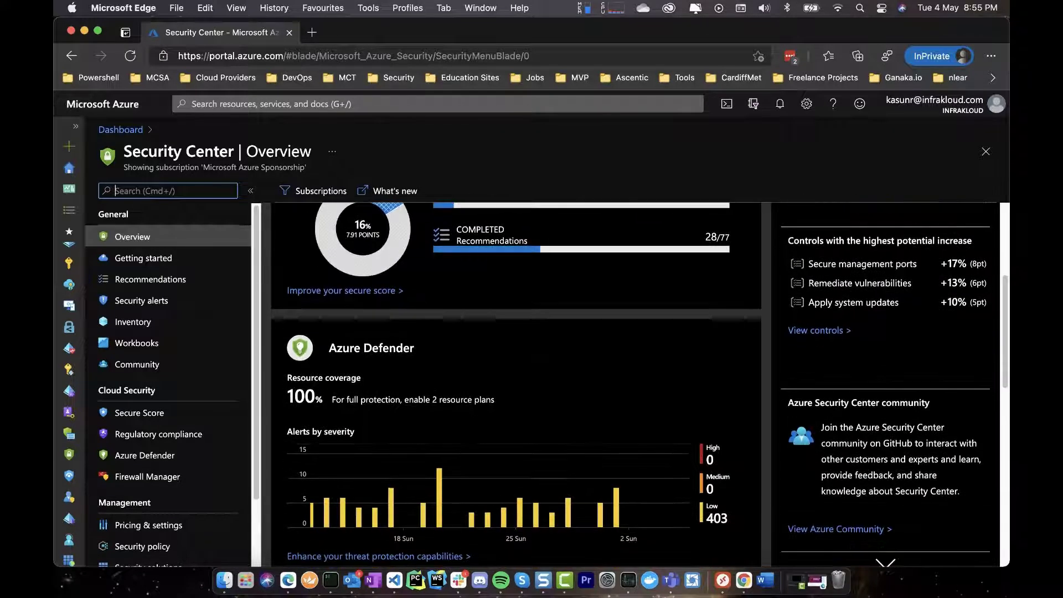
scroll(515, 382, "down", 1)
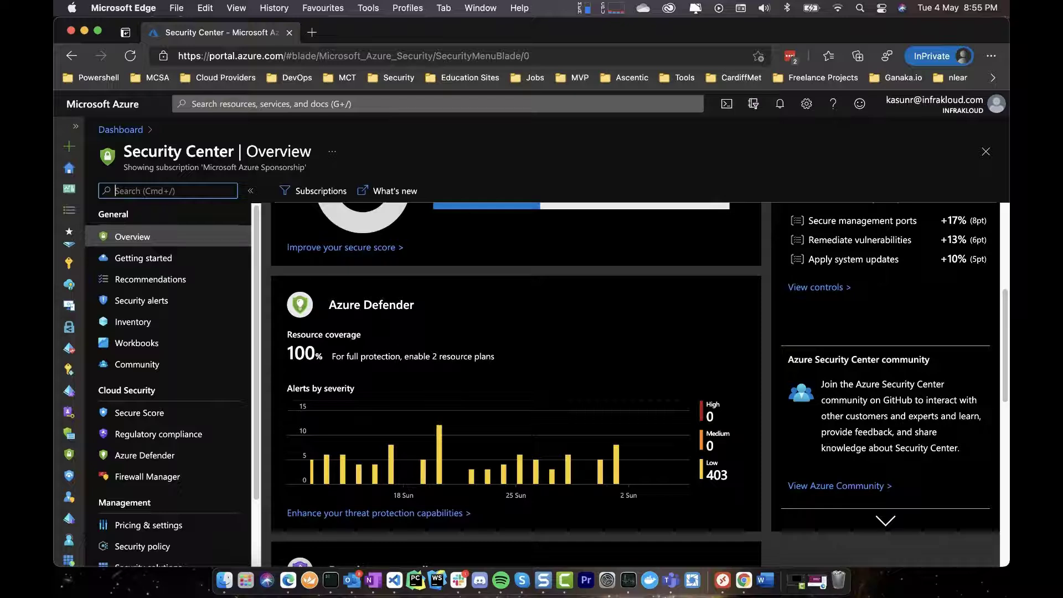
scroll(635, 383, "down", 1)
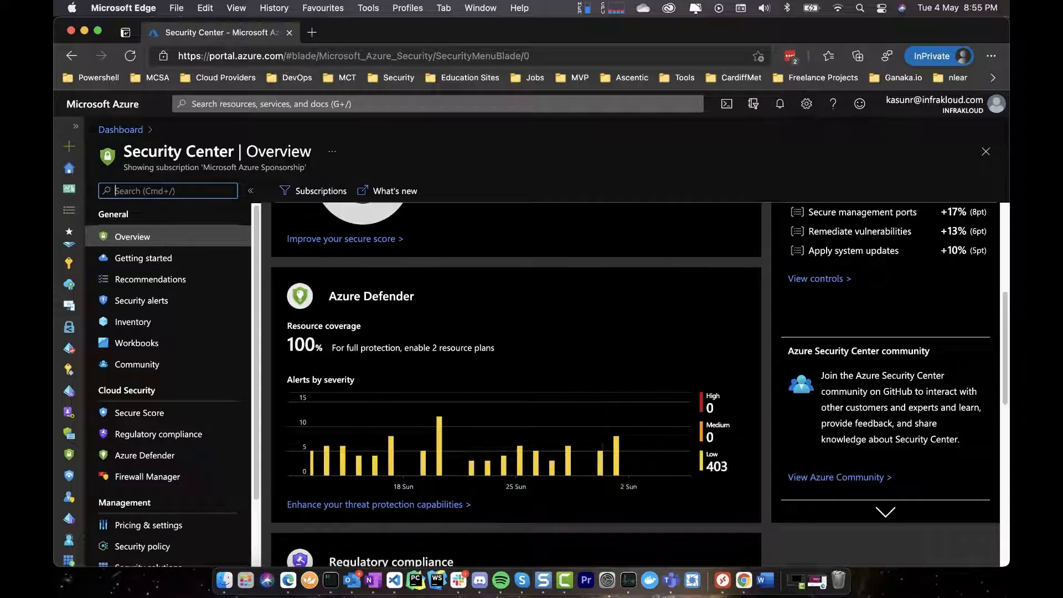
scroll(454, 399, "down", 2)
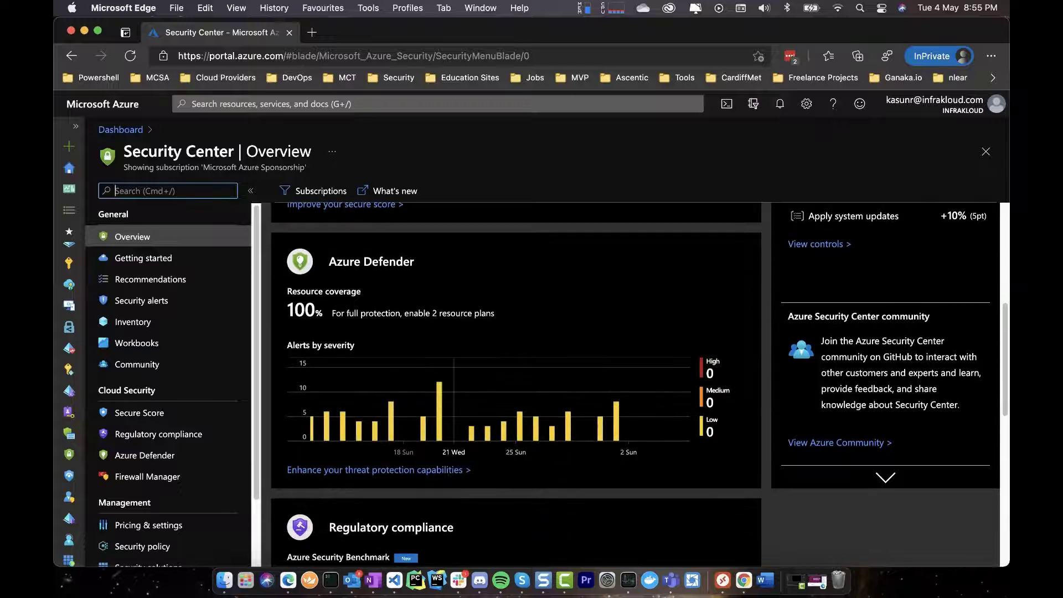
Examine the Regulatory compliance and Firewall Manager sections of the overview and return to its beginning.
scroll(454, 387, "down", 5)
scroll(454, 388, "down", 1)
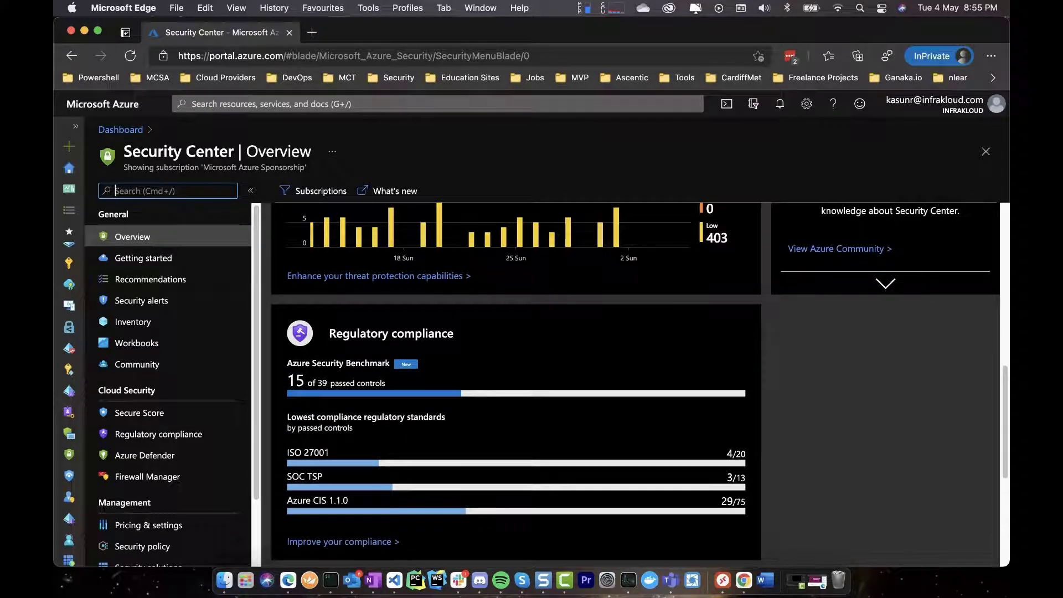
scroll(635, 381, "down", 1)
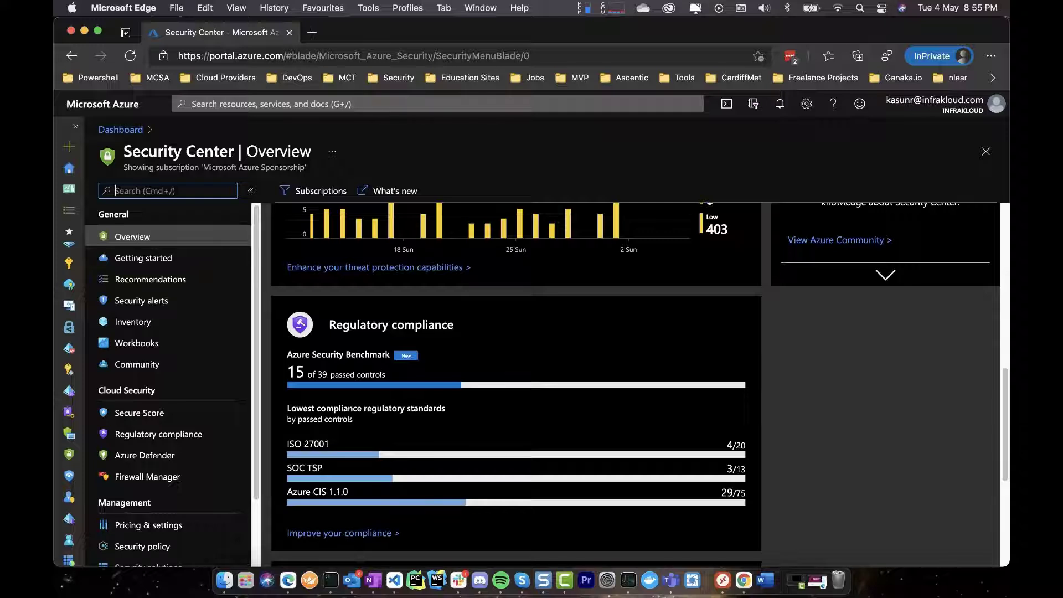
scroll(635, 381, "down", 2)
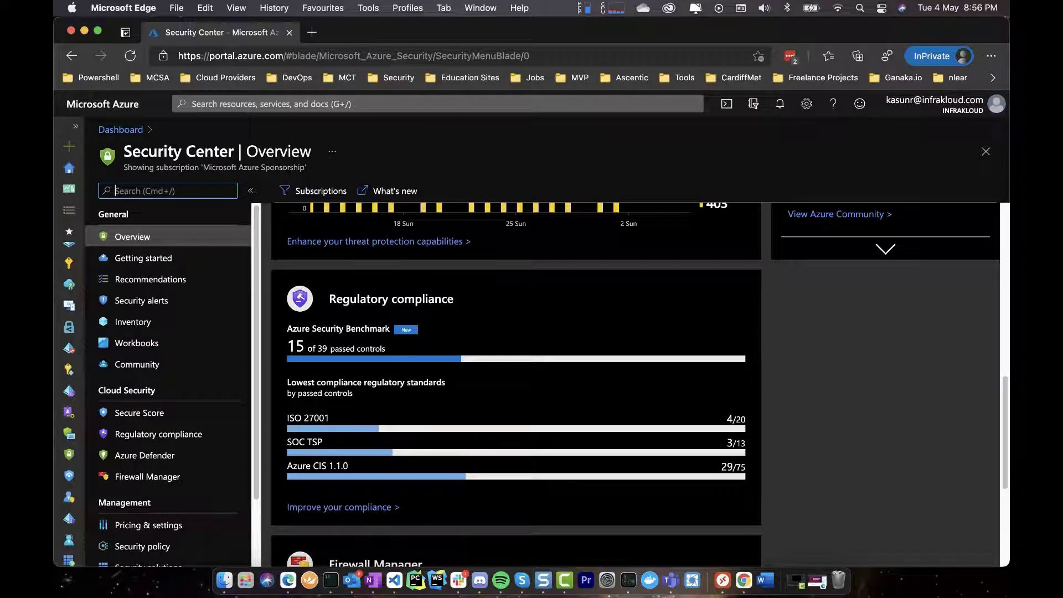
scroll(516, 382, "down", 5)
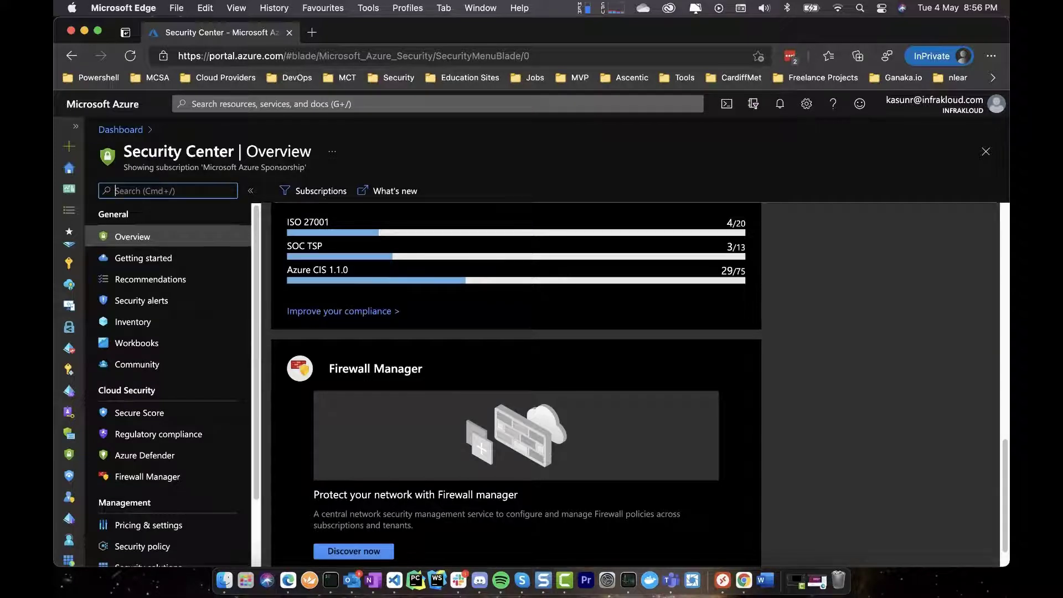
scroll(635, 385, "up", 15)
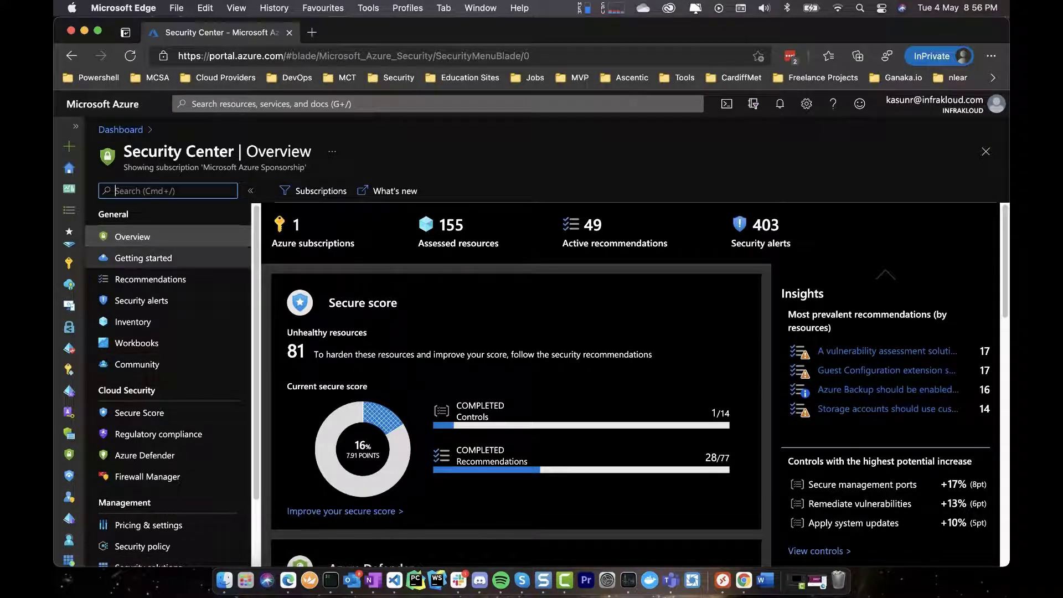
Open the Security Center recommendations and examine the secure score, recommendations status and resource health summaries.
left_click(150, 279)
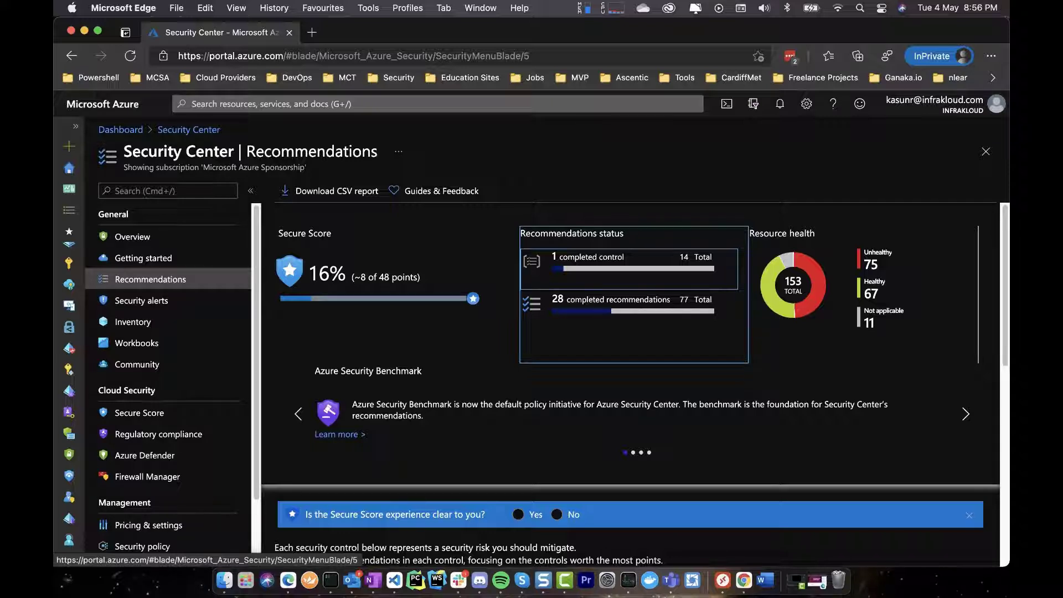
scroll(635, 386, "down", 1)
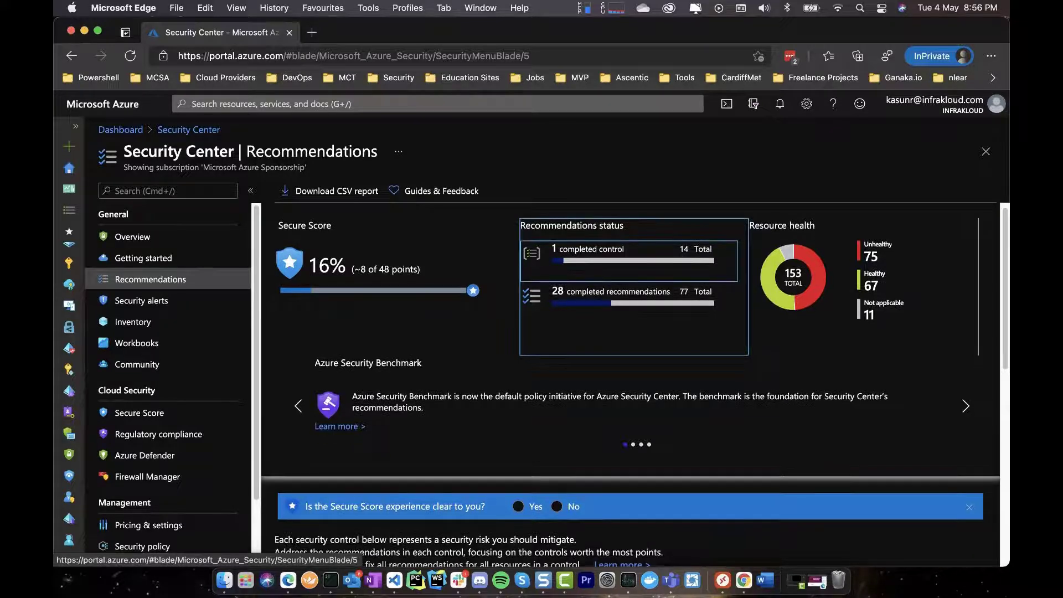
key("Tab")
scroll(635, 388, "down", 4)
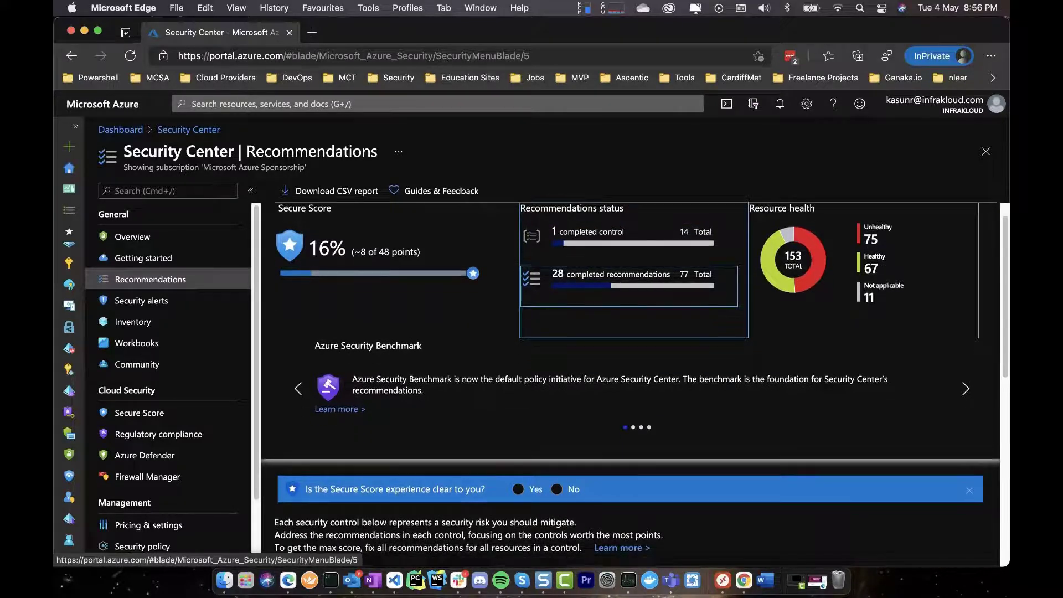
scroll(635, 388, "up", 2)
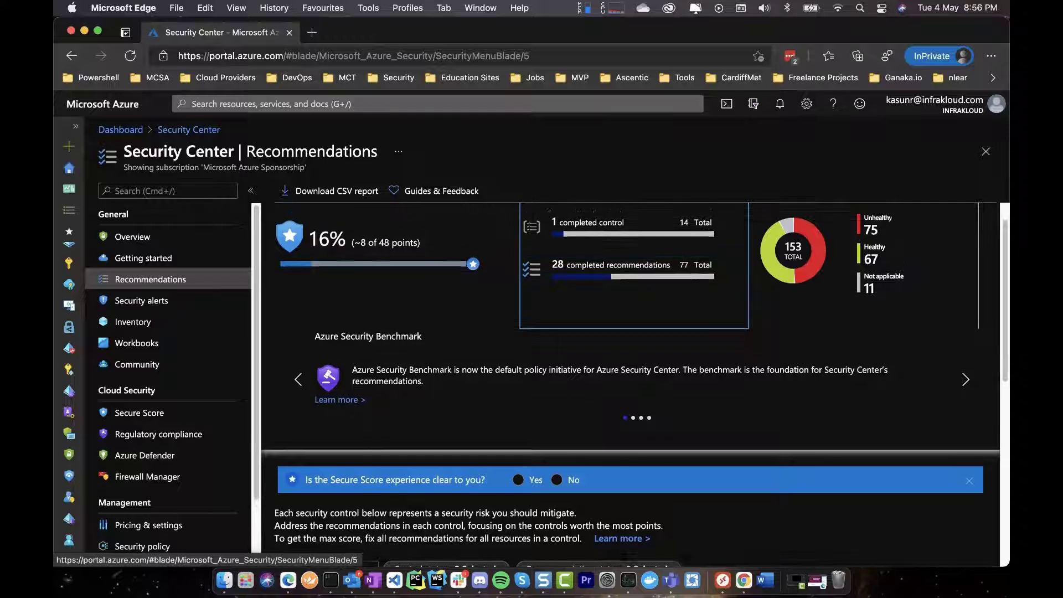
key("Tab")
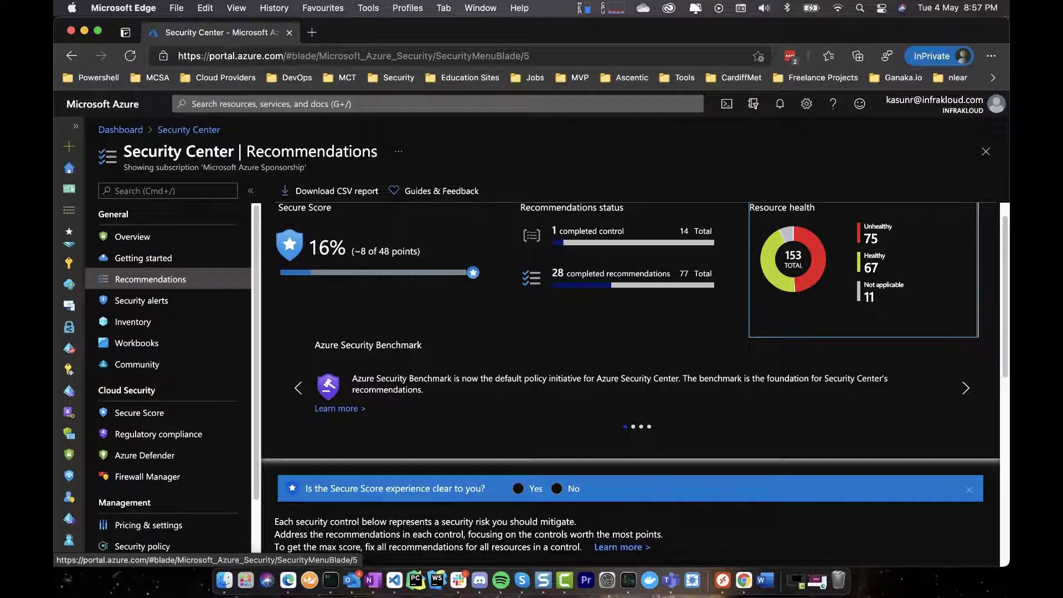
scroll(630, 382, "up", 1)
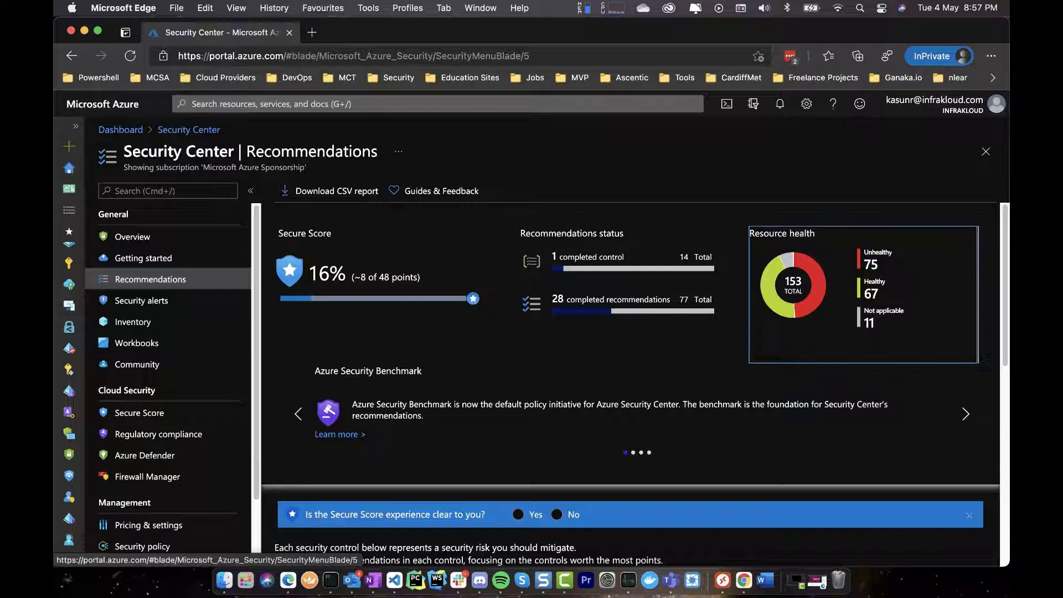
scroll(635, 386, "down", 1)
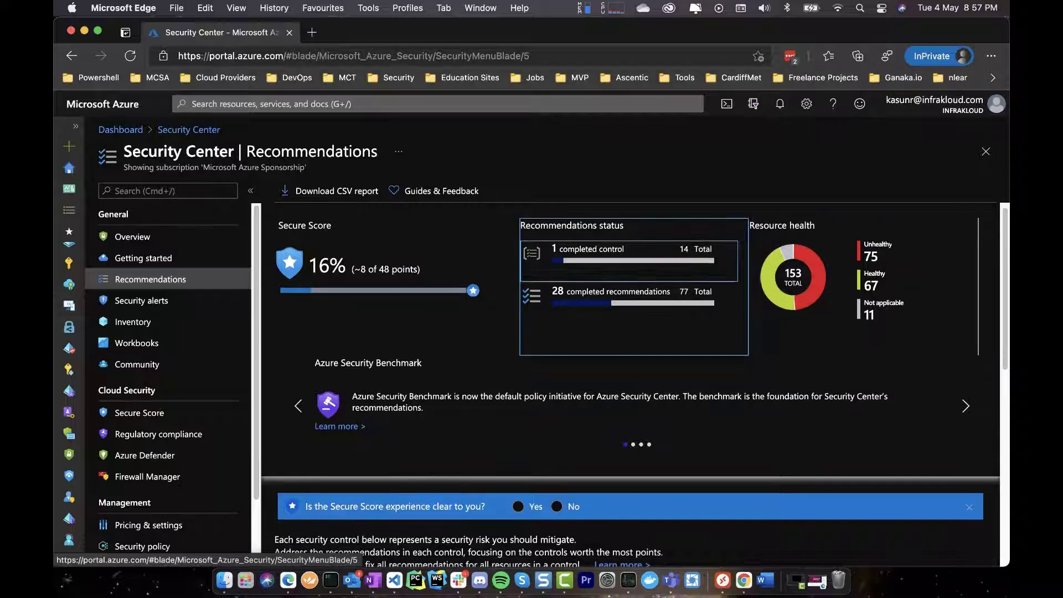
scroll(634, 386, "down", 2)
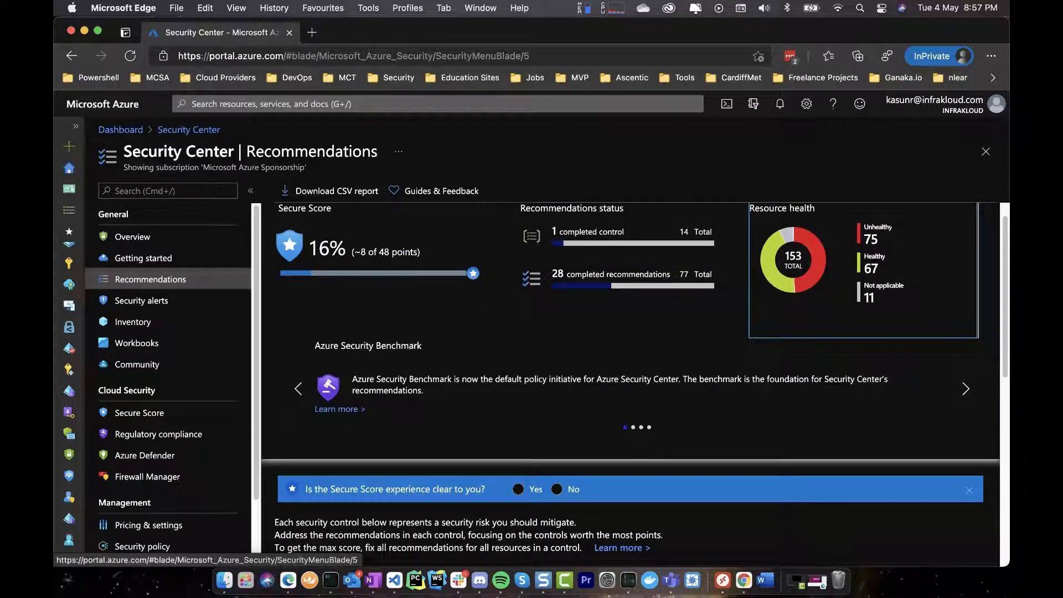
Turn off grouping by controls for the security recommendations and view them as individual entries.
scroll(634, 386, "down", 10)
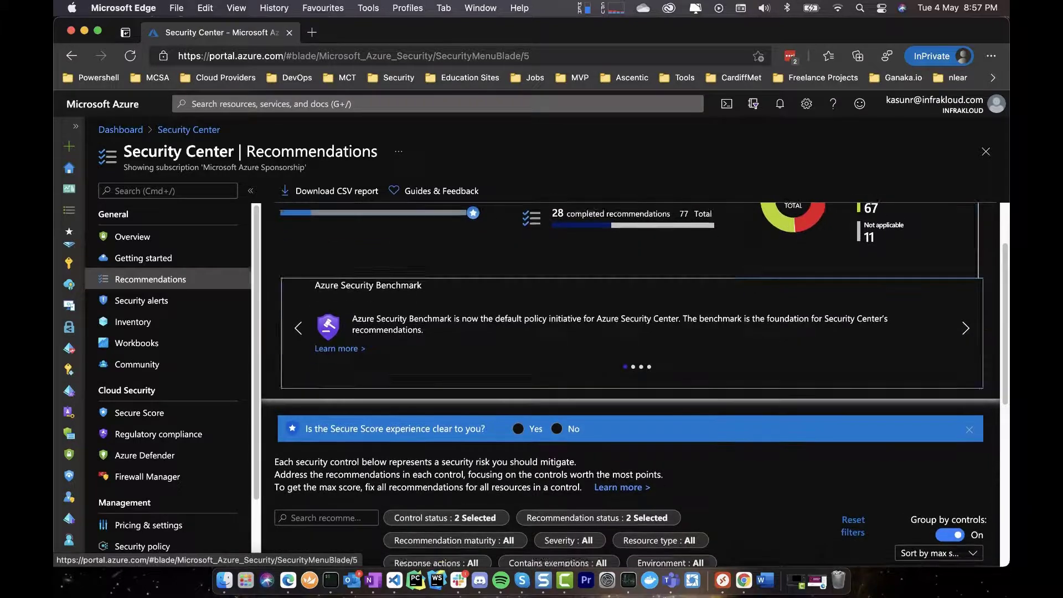
scroll(635, 385, "down", 2)
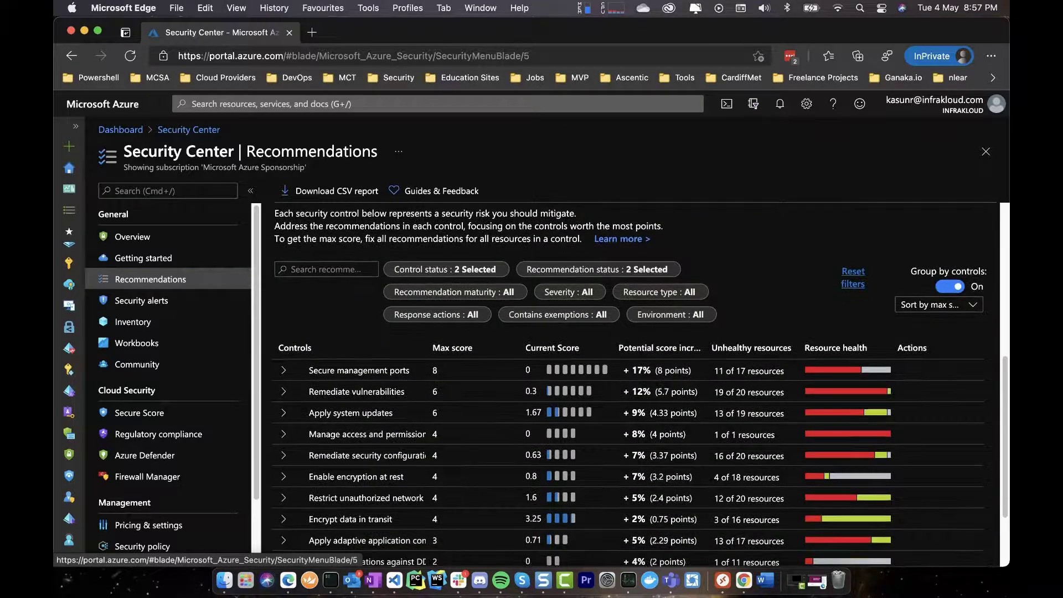
scroll(639, 384, "down", 1)
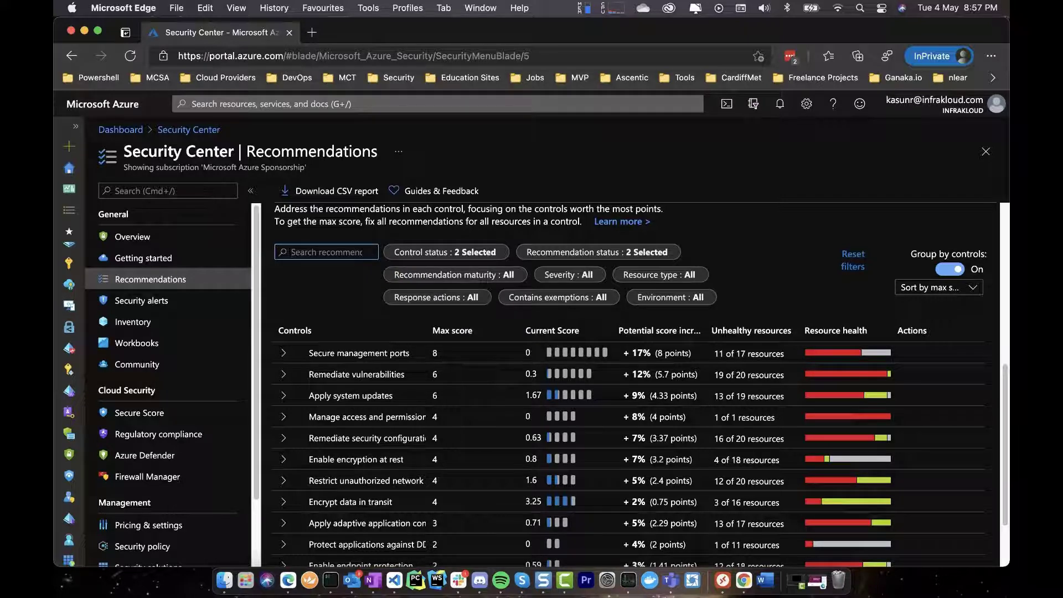
left_click(950, 269)
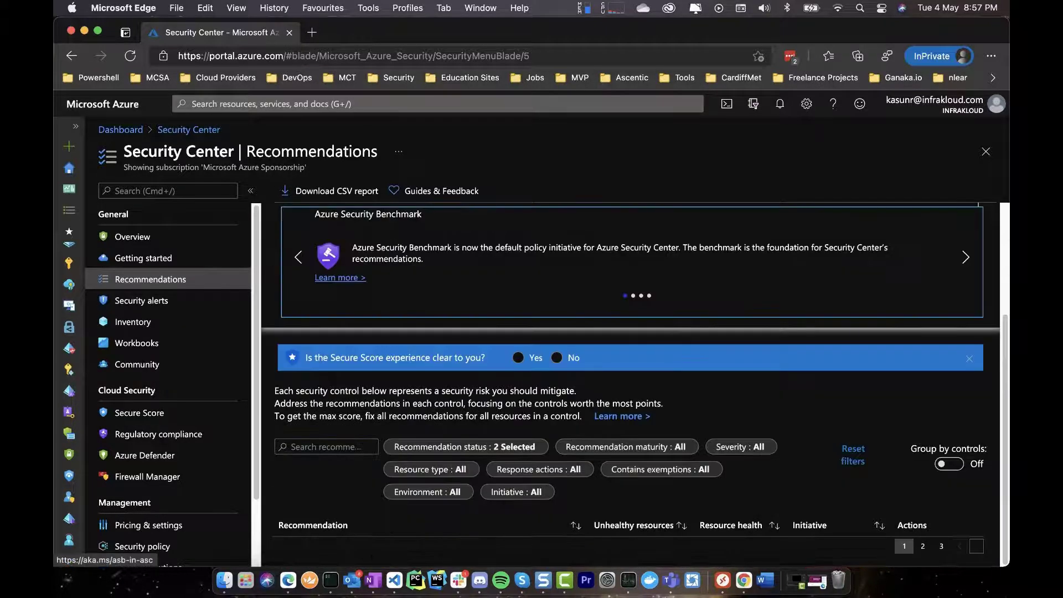
scroll(625, 395, "down", 2)
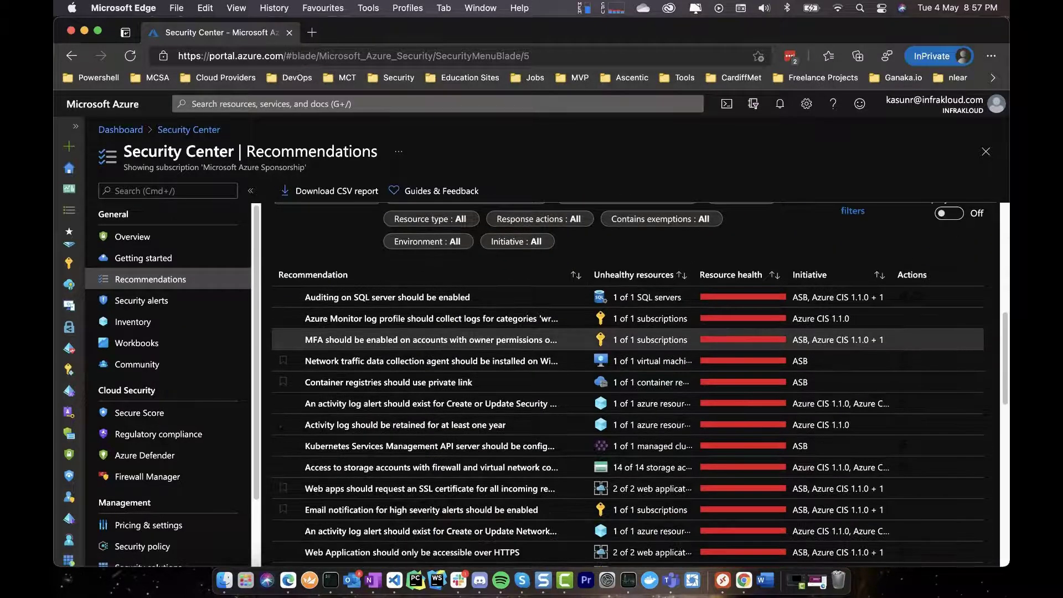
Examine the ungrouped security recommendations with their unhealthy resources, resource health and initiatives.
scroll(625, 395, "down", 12)
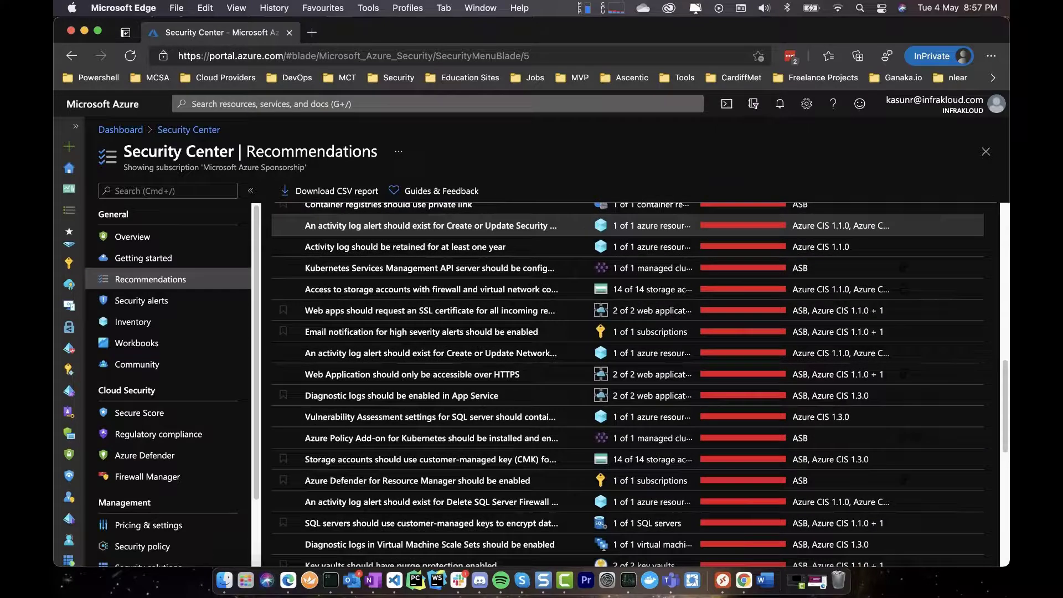
scroll(628, 383, "up", 10)
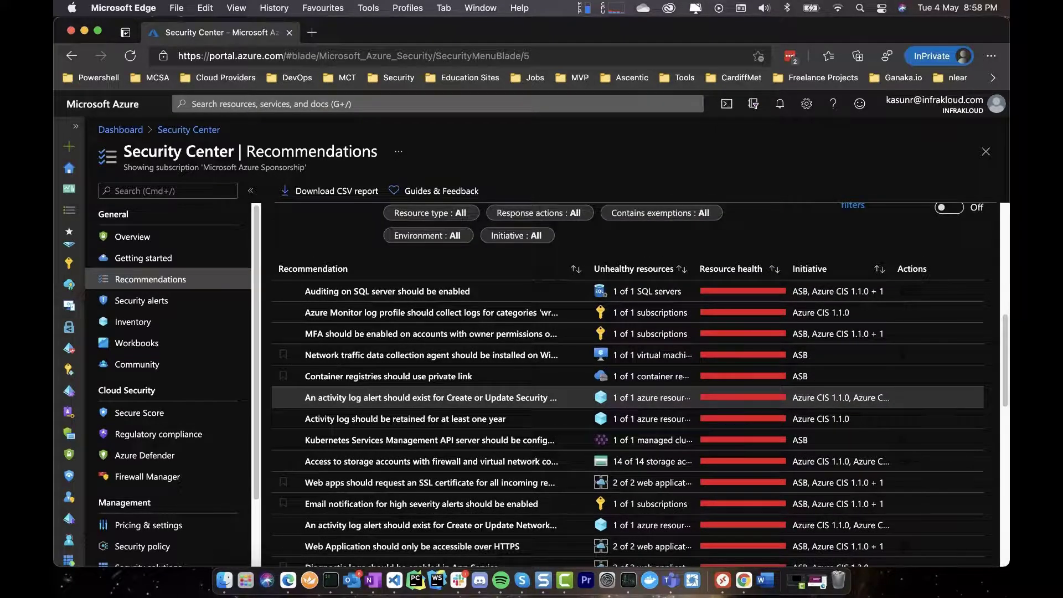
scroll(628, 409, "up", 2)
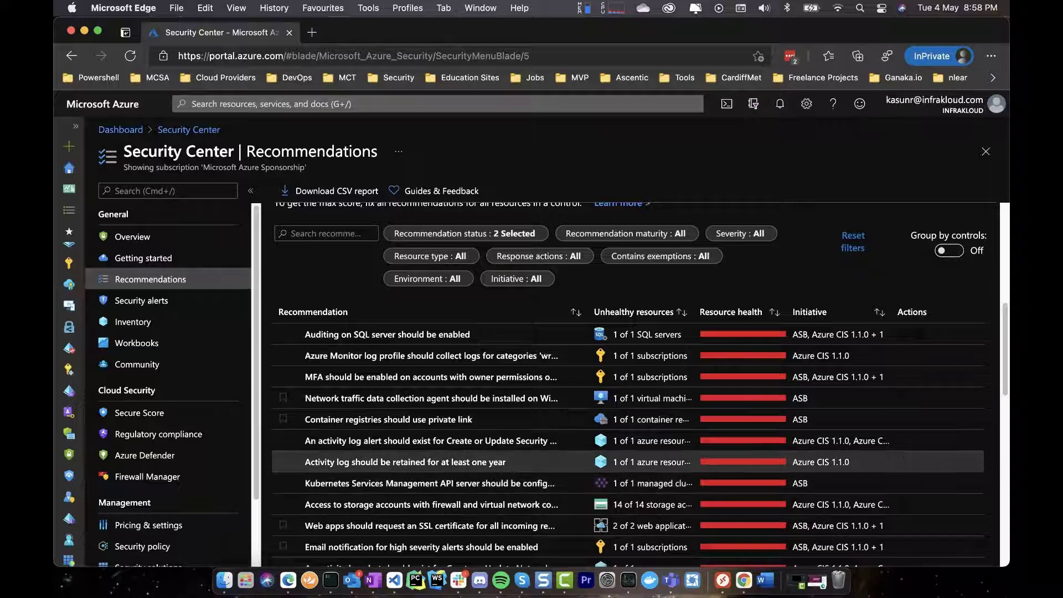
scroll(636, 461, "down", 2)
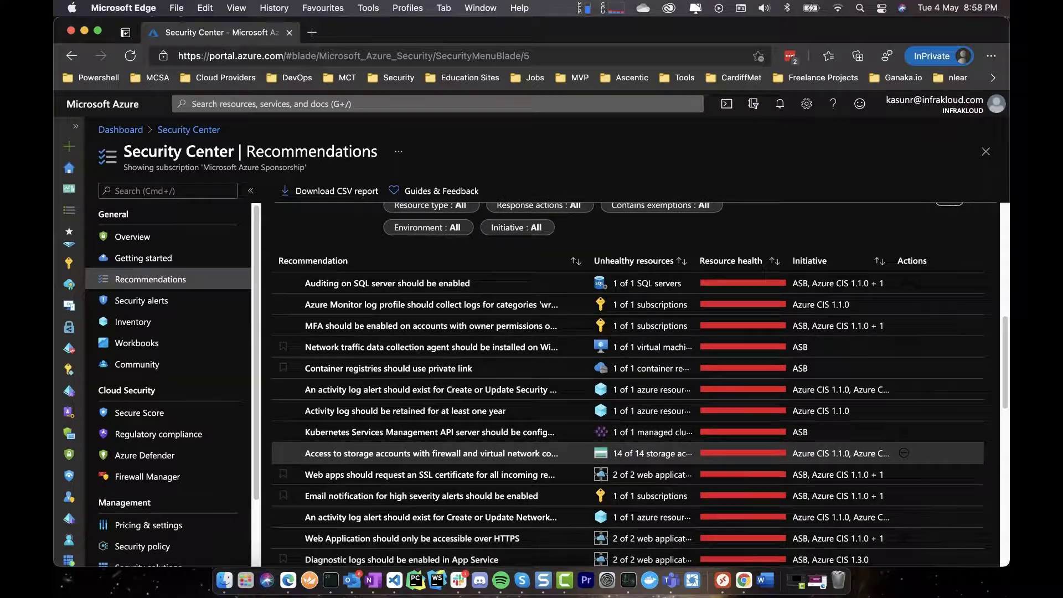
scroll(637, 470, "up", 1)
scroll(637, 465, "up", 3)
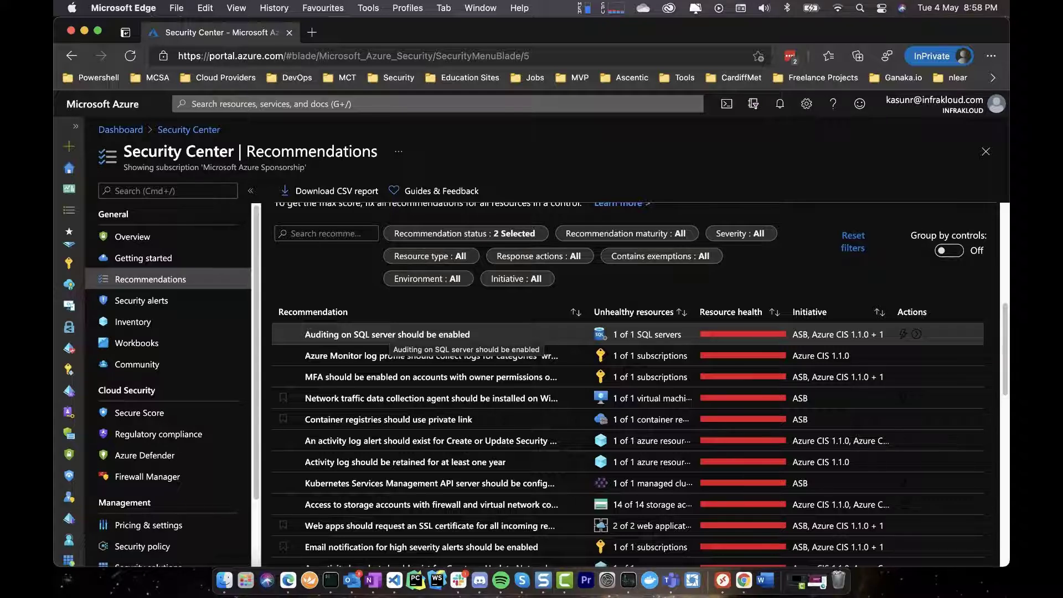
Open the "Auditing on SQL server should be enabled" recommendation and read its expanded remediation steps and affected resources.
left_click(388, 334)
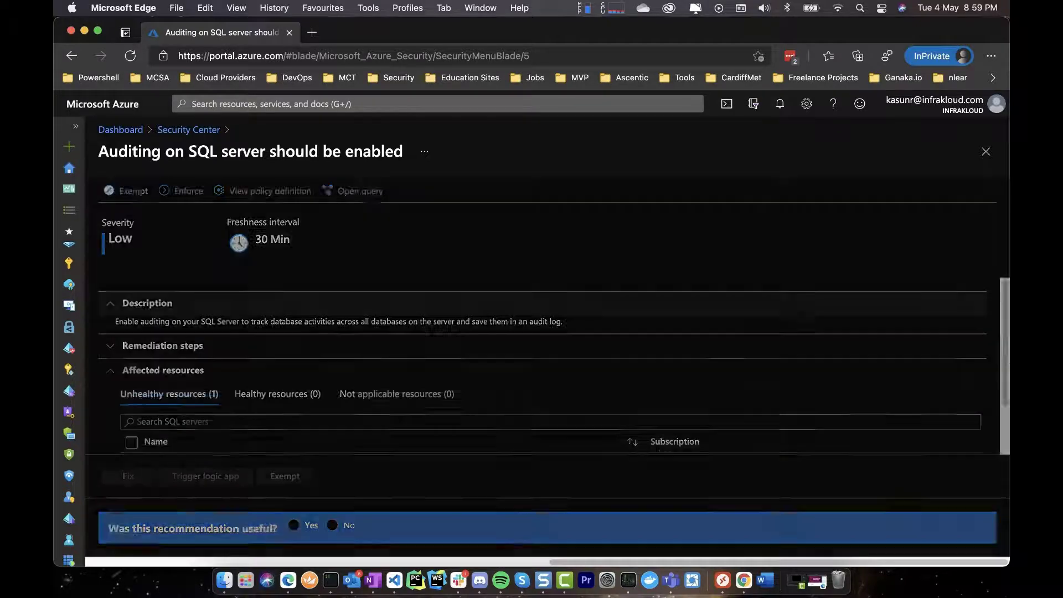
scroll(548, 367, "down", 1)
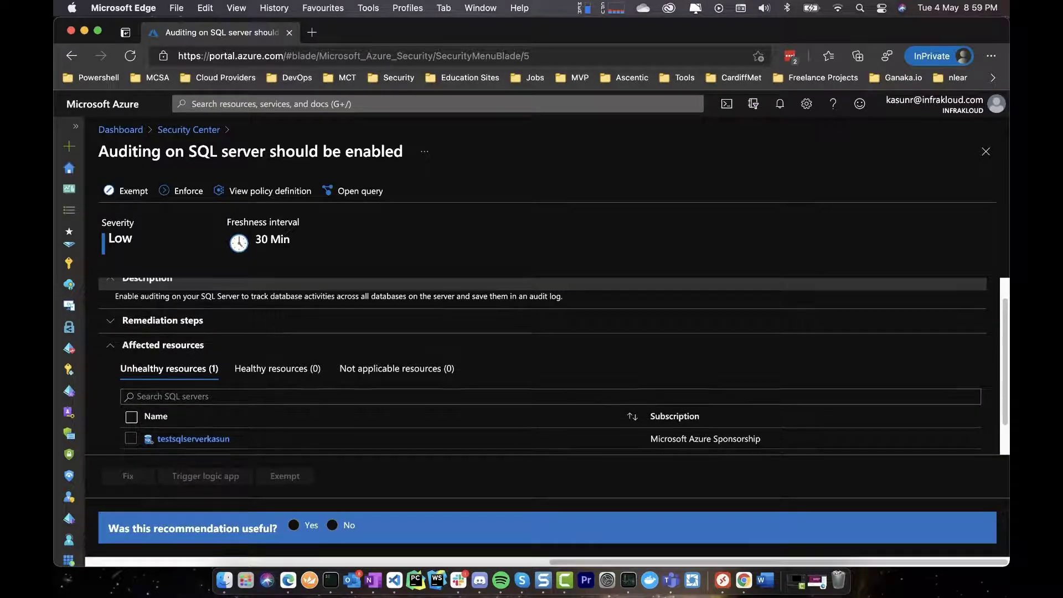
scroll(548, 367, "up", 1)
left_click(162, 345)
scroll(543, 366, "down", 2)
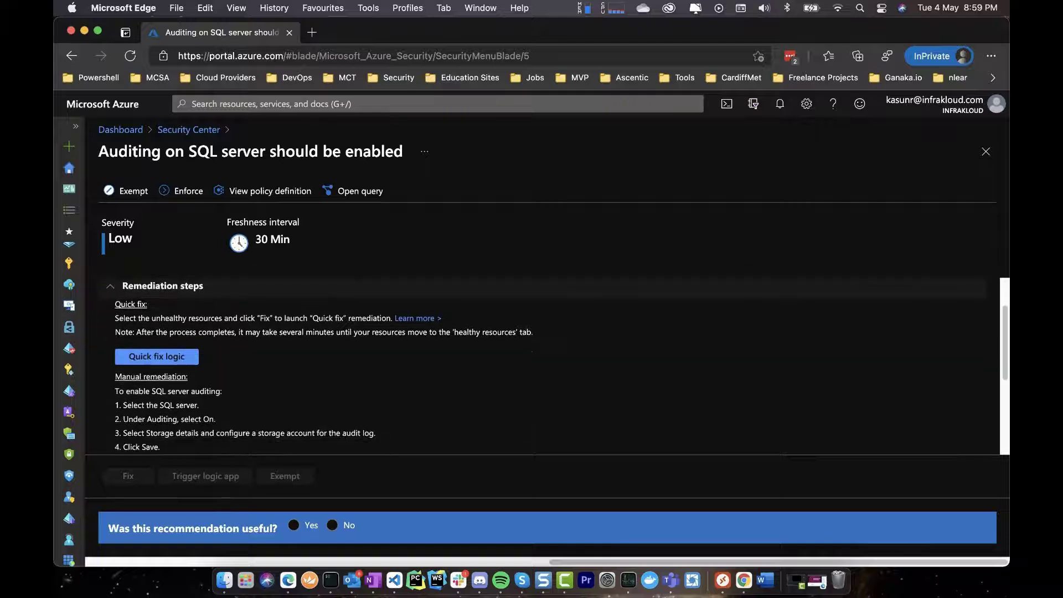
scroll(543, 366, "down", 1)
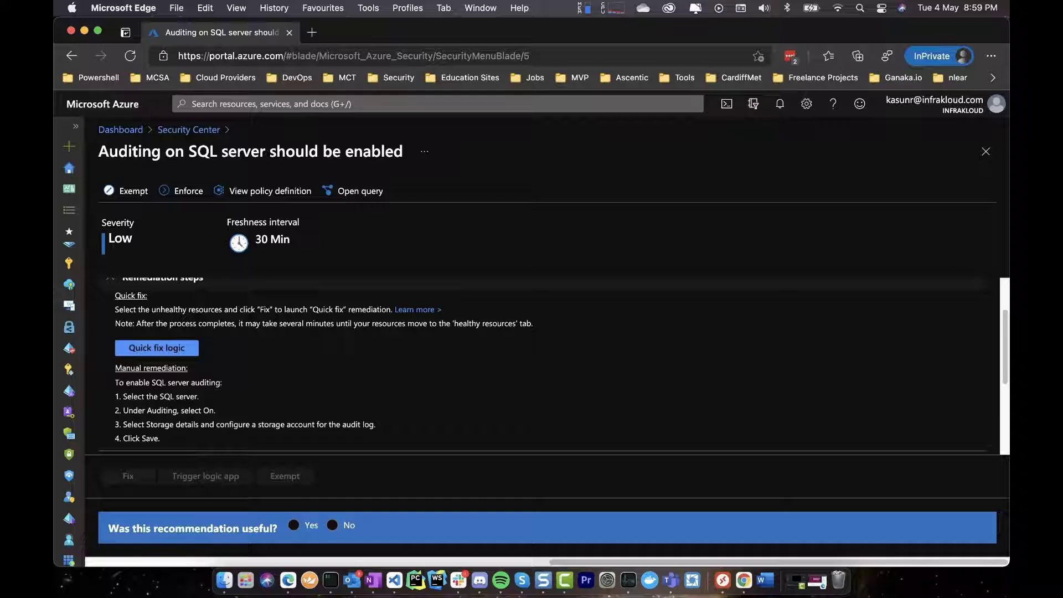
scroll(548, 365, "down", 5)
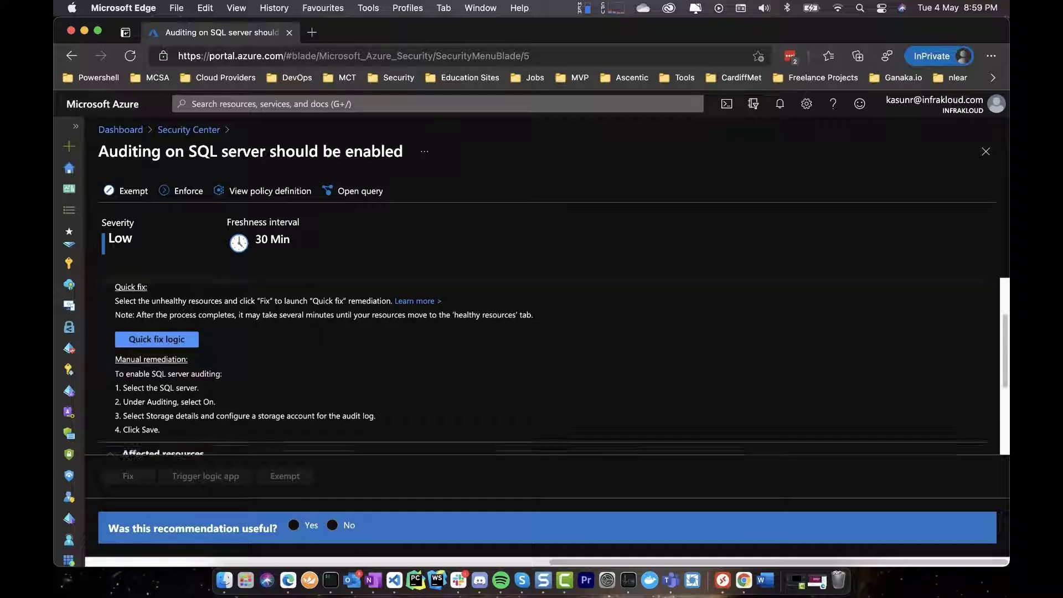
scroll(548, 365, "down", 1)
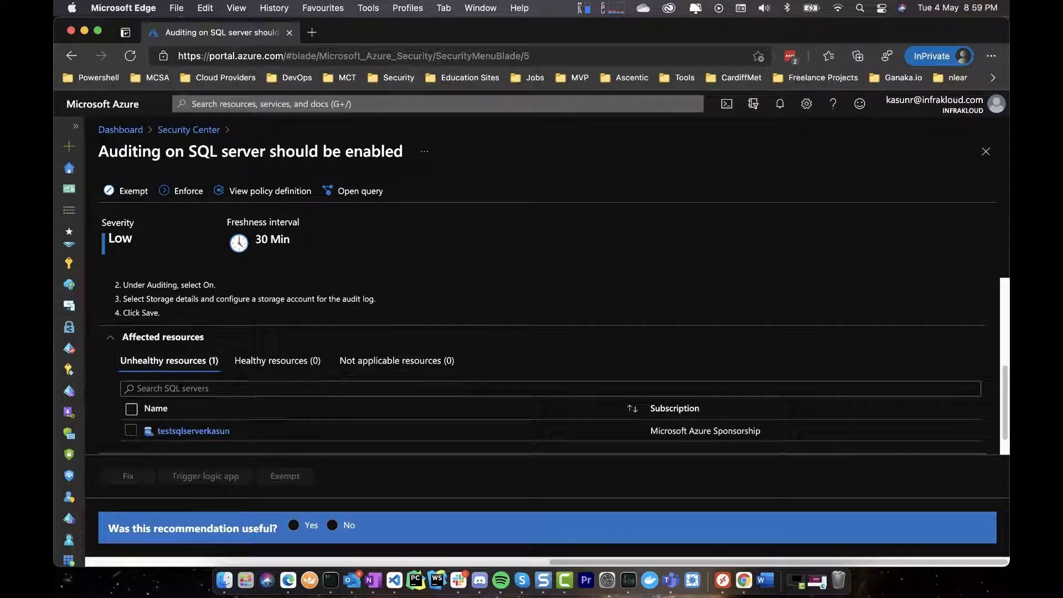
Select the unhealthy SQL server, review the remediation steps and available actions, and close the recommendation without applying a fix.
left_click(131, 431)
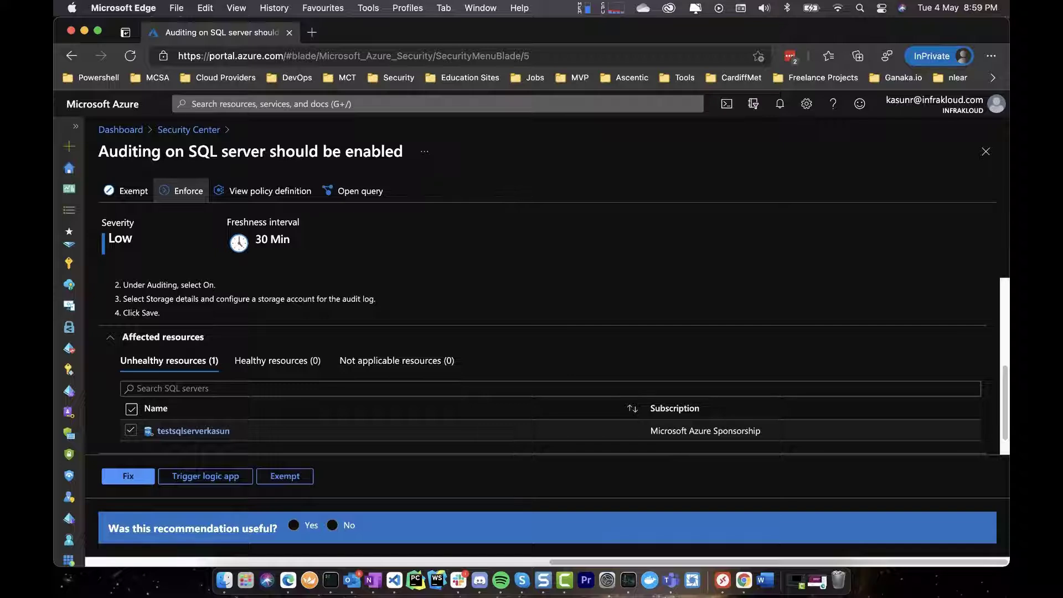
scroll(542, 365, "up", 1)
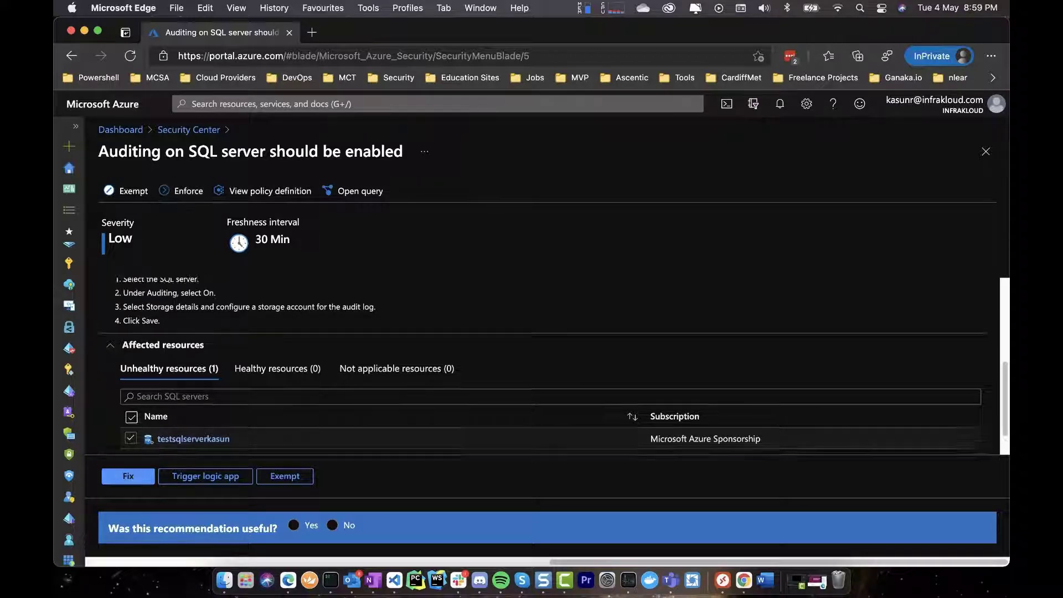
scroll(542, 365, "up", 5)
scroll(542, 365, "down", 5)
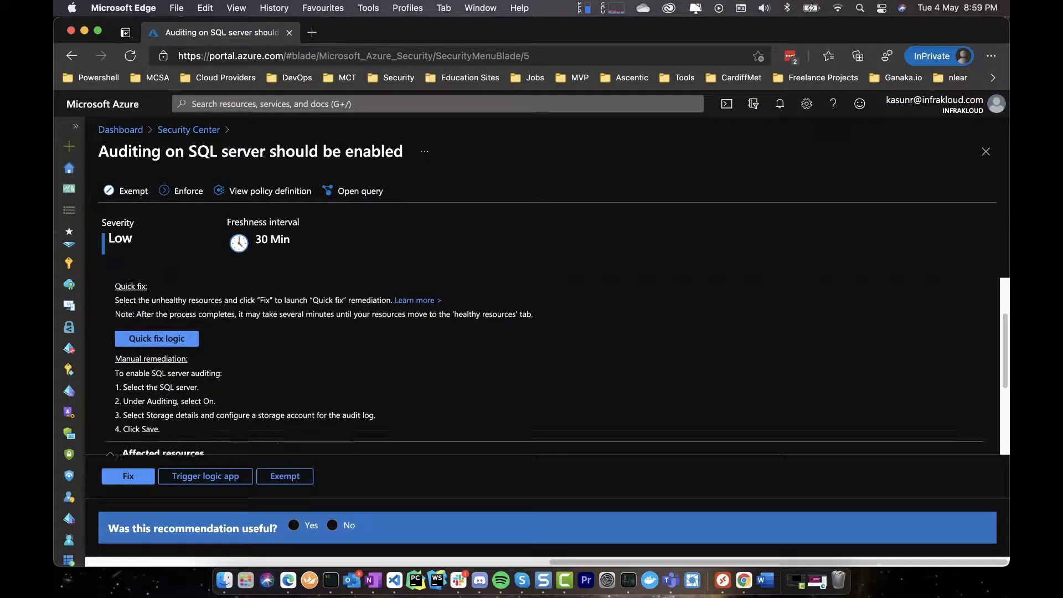
scroll(543, 365, "down", 2)
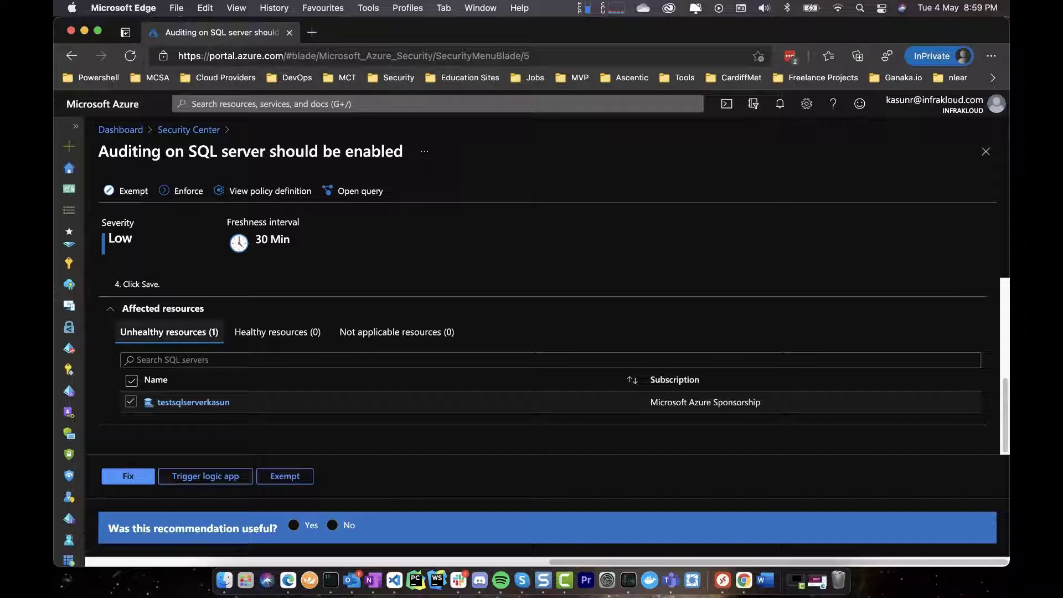
scroll(542, 365, "up", 6)
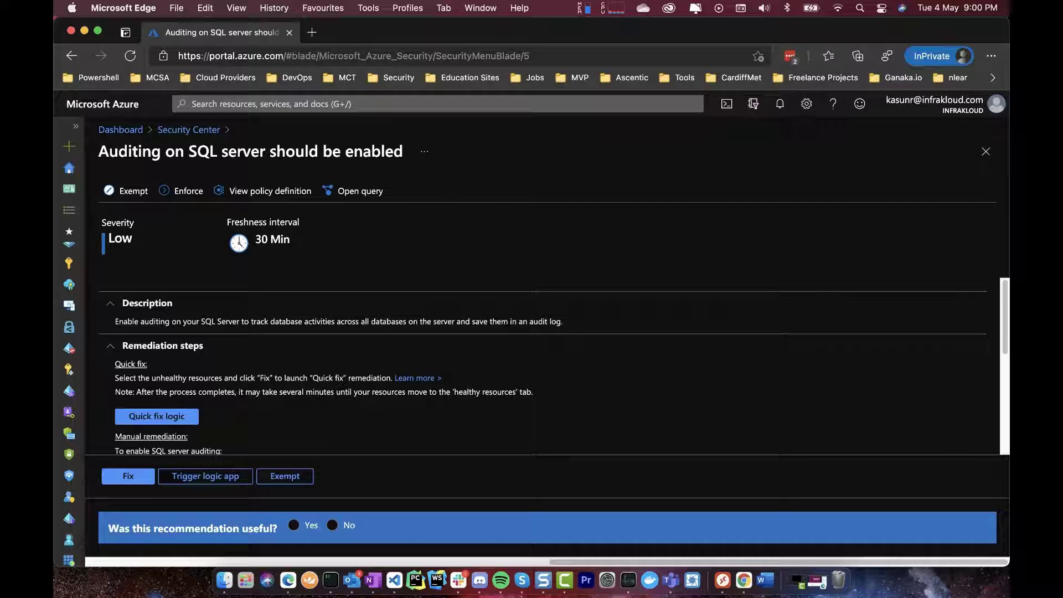
key("Escape")
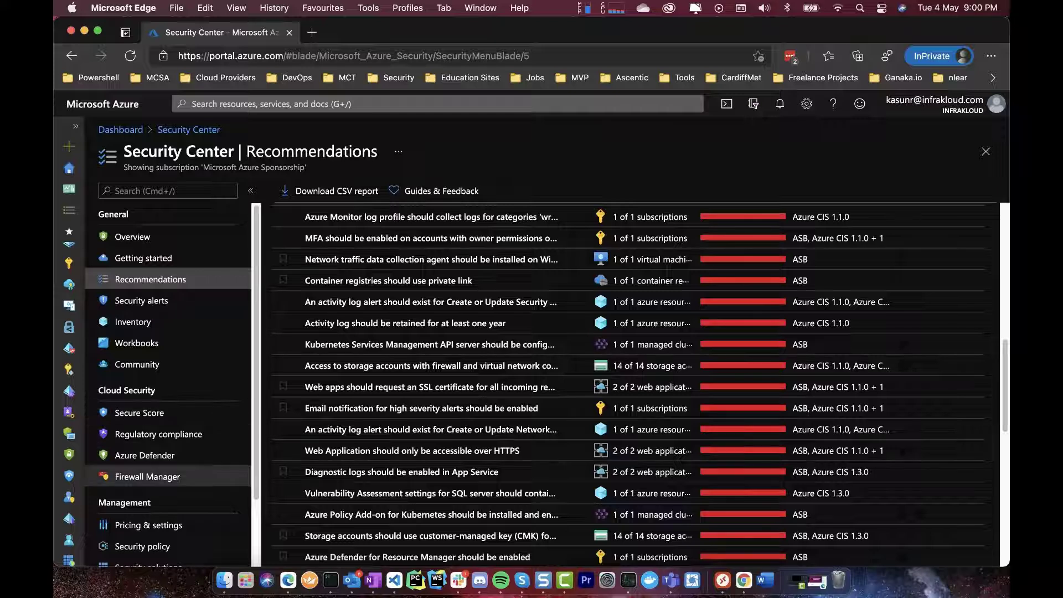
Open the Secure Score page and examine the overall score and the subscription's score, unhealthy resources and management group.
left_click_drag(105, 390, 165, 412)
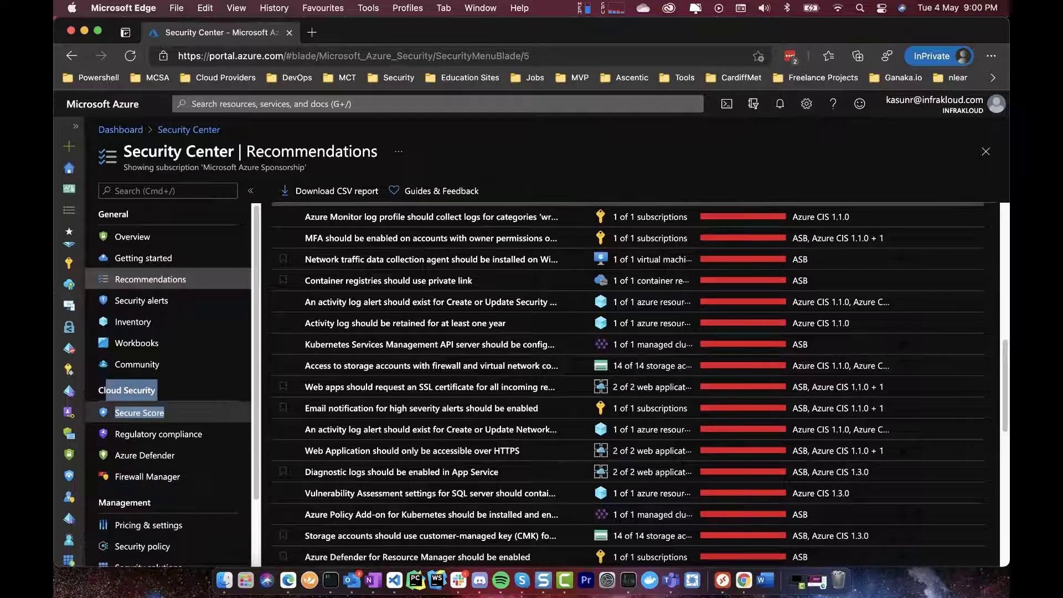
left_click(139, 412)
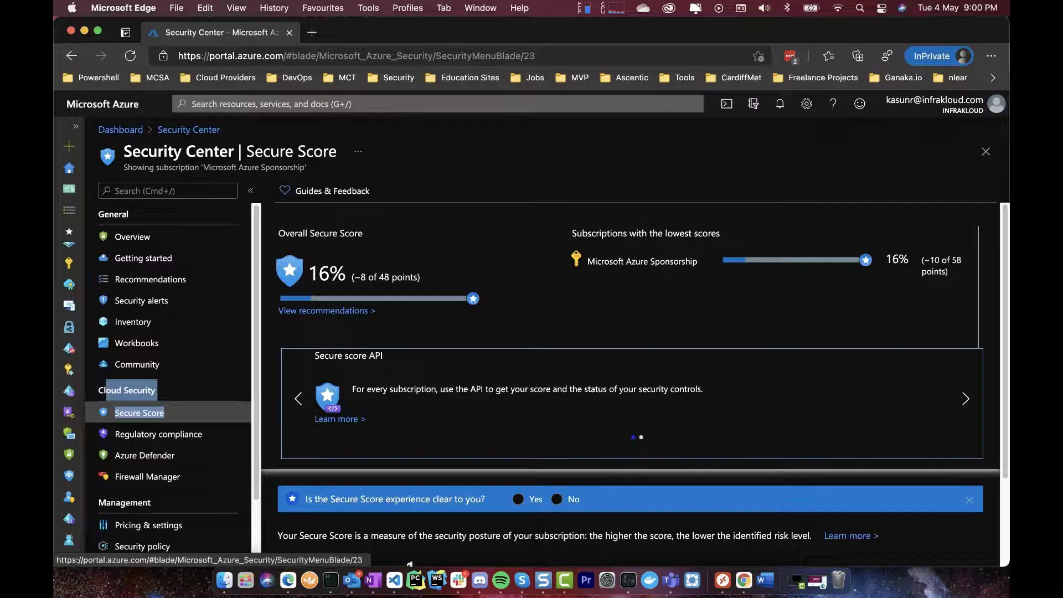
scroll(409, 559, "down", 3)
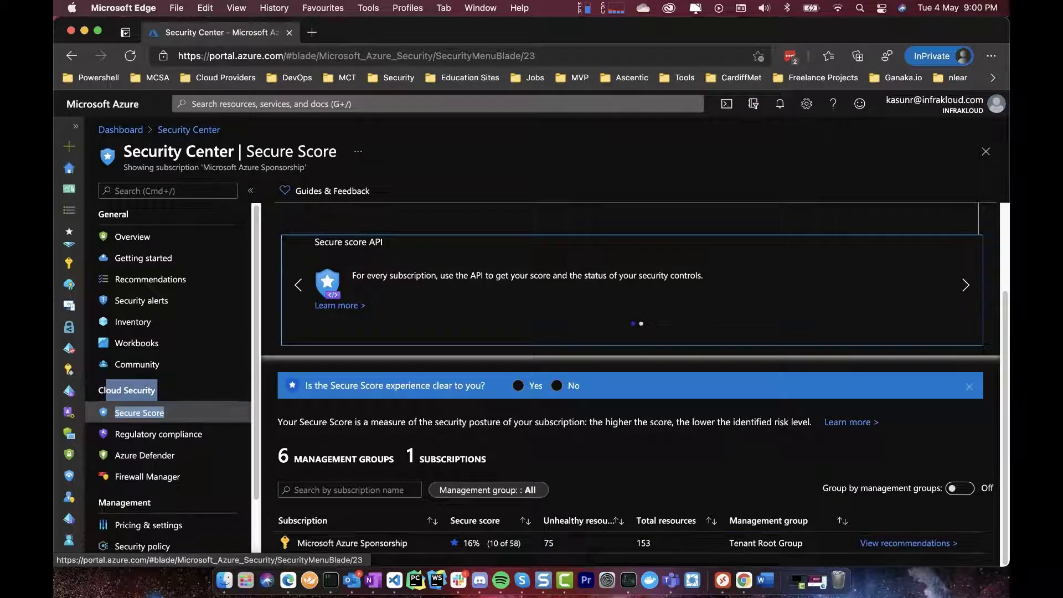
scroll(630, 388, "up", 3)
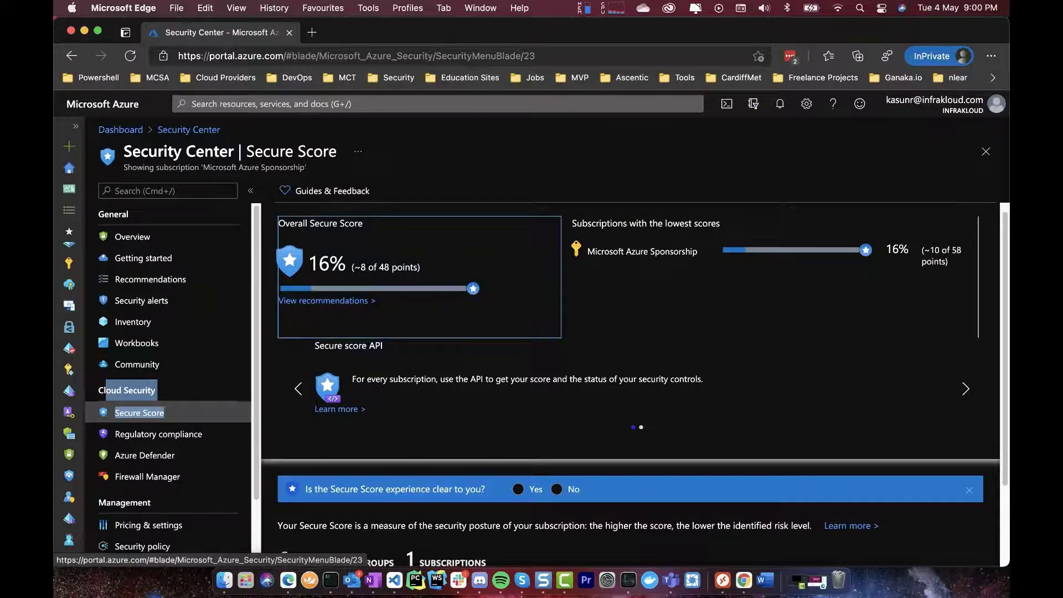
scroll(630, 387, "down", 3)
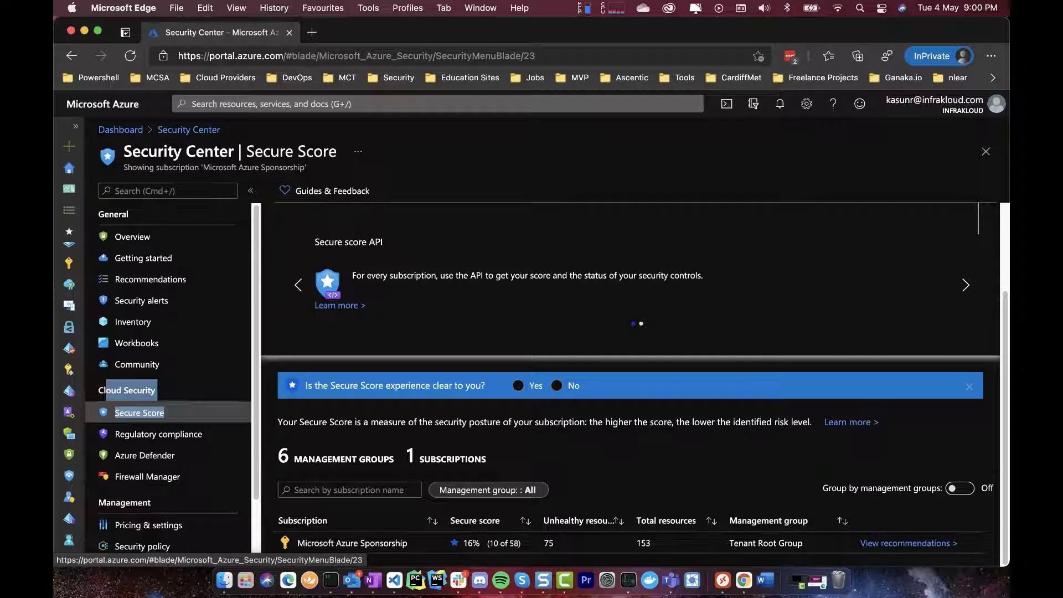
scroll(635, 384, "up", 1)
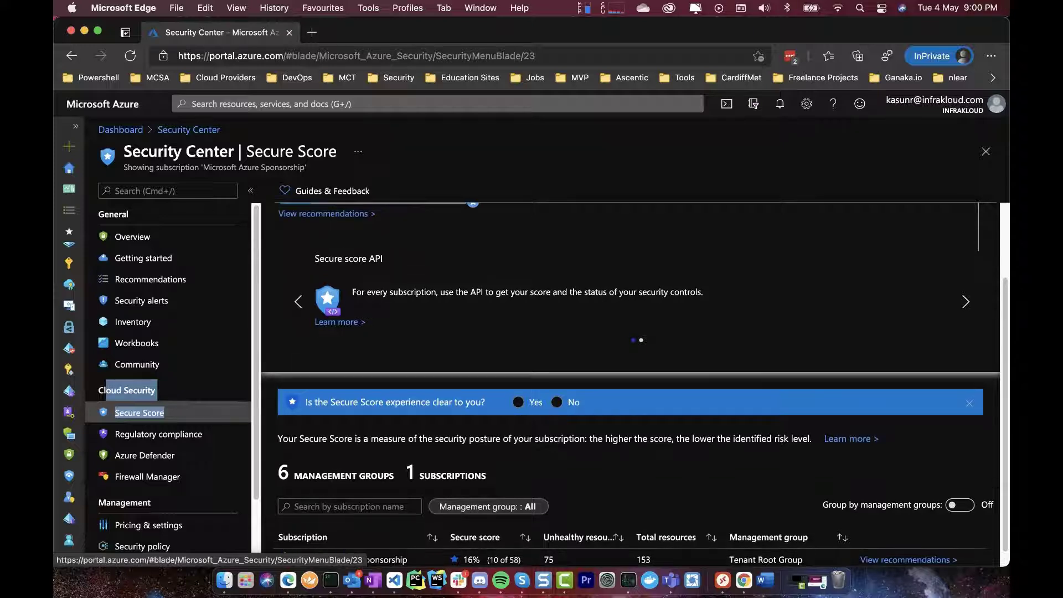
Open the Regulatory compliance page and examine the lowest compliance standards and the Azure Security Benchmark control list.
left_click(158, 434)
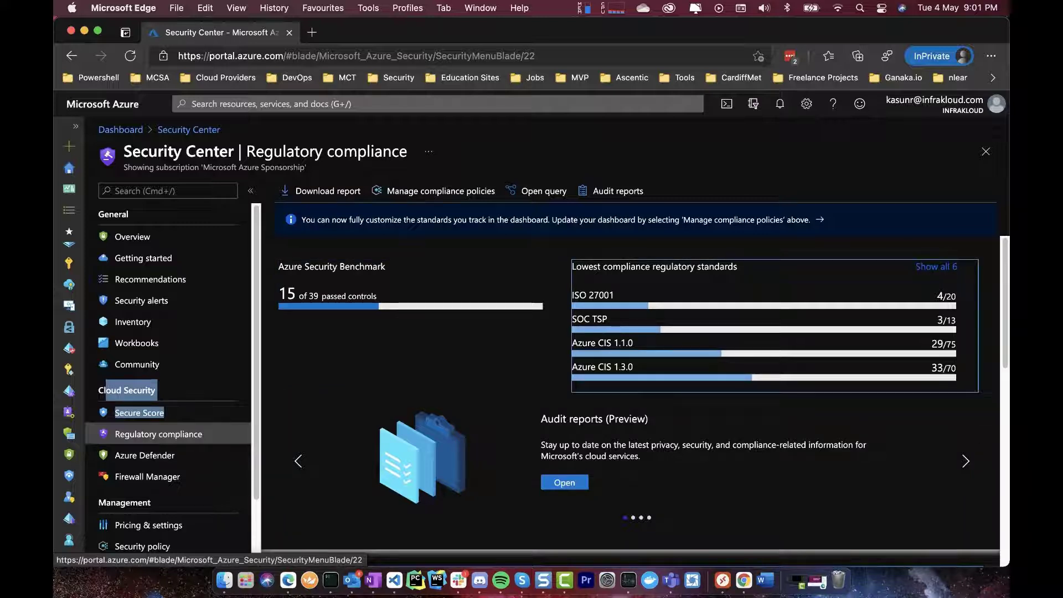
scroll(634, 402, "down", 2)
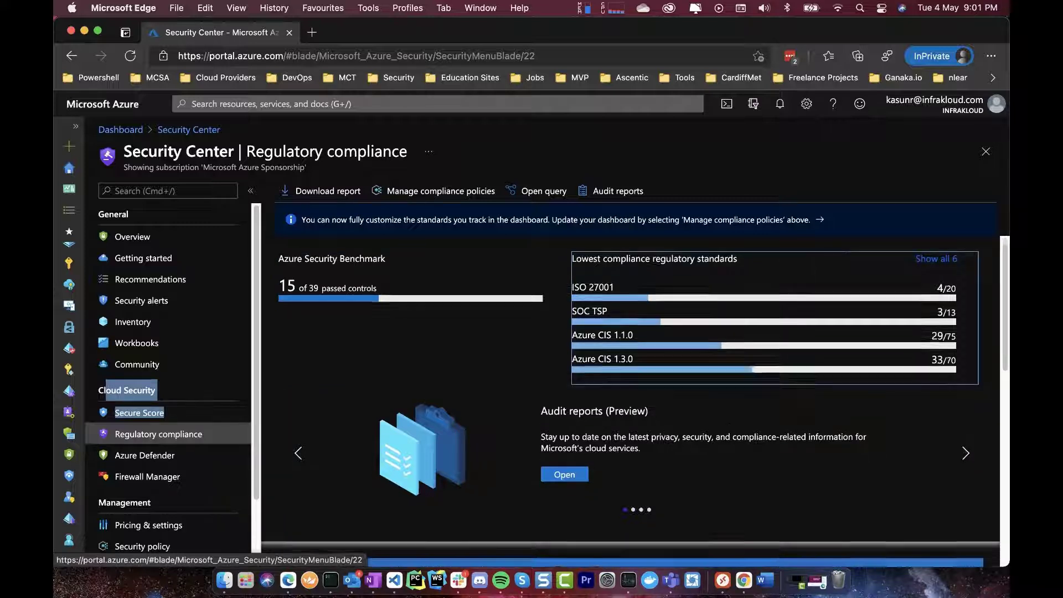
scroll(634, 402, "down", 1)
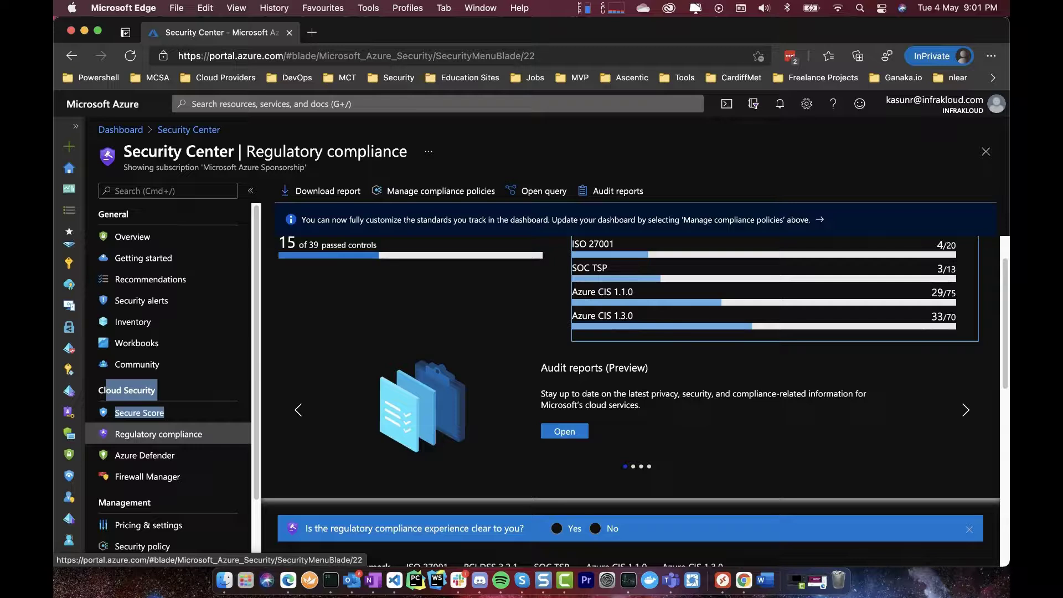
scroll(635, 402, "down", 5)
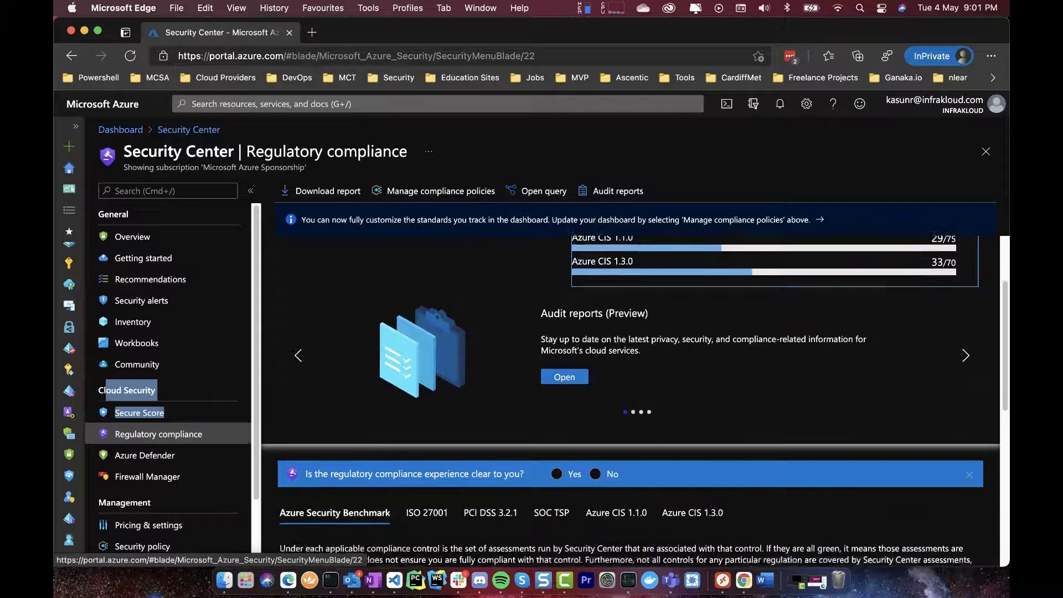
scroll(635, 402, "down", 5)
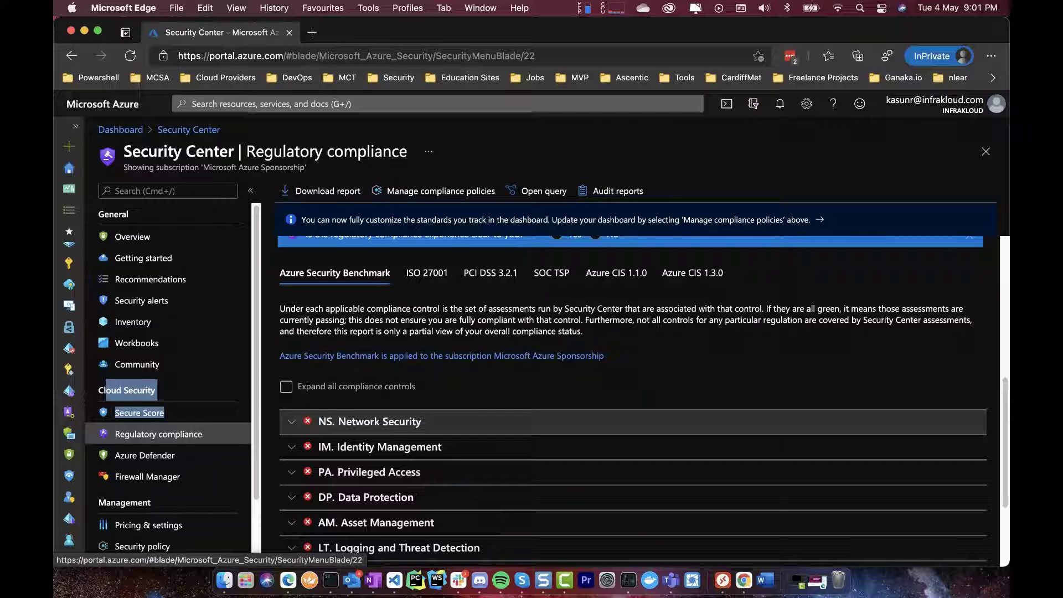
Expand all Azure Security Benchmark compliance controls and examine the NS.1 internal traffic assessments under Network Security.
left_click(286, 387)
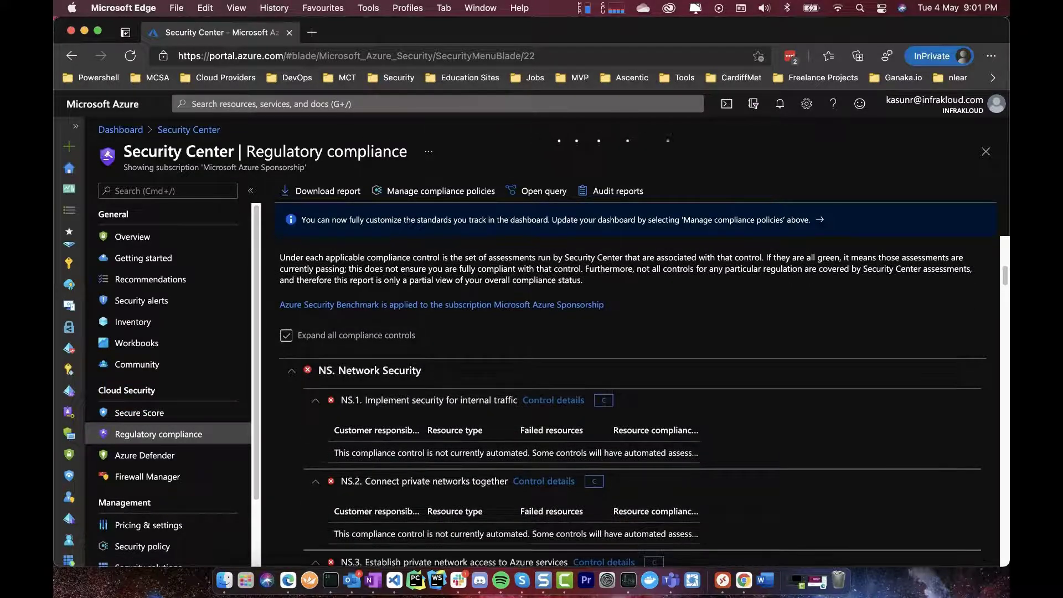
scroll(631, 413, "down", 1)
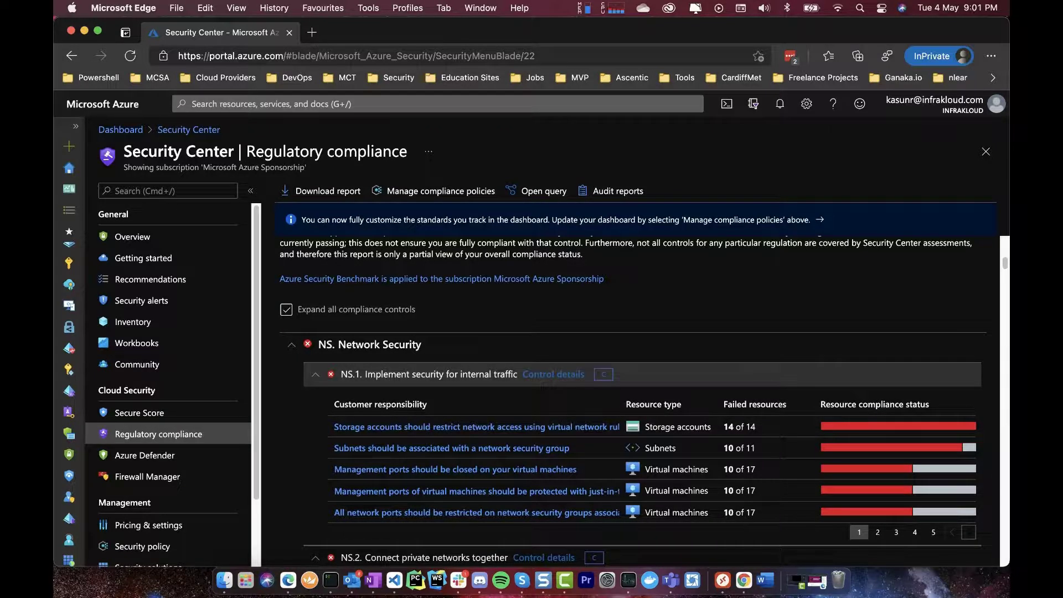
scroll(631, 410, "down", 2)
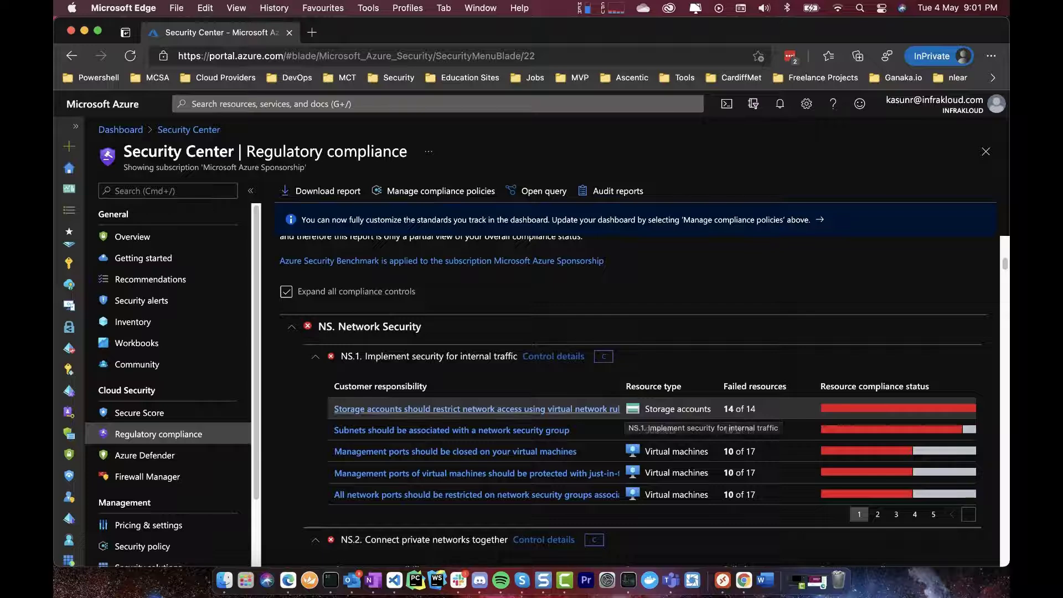
scroll(634, 400, "up", 2)
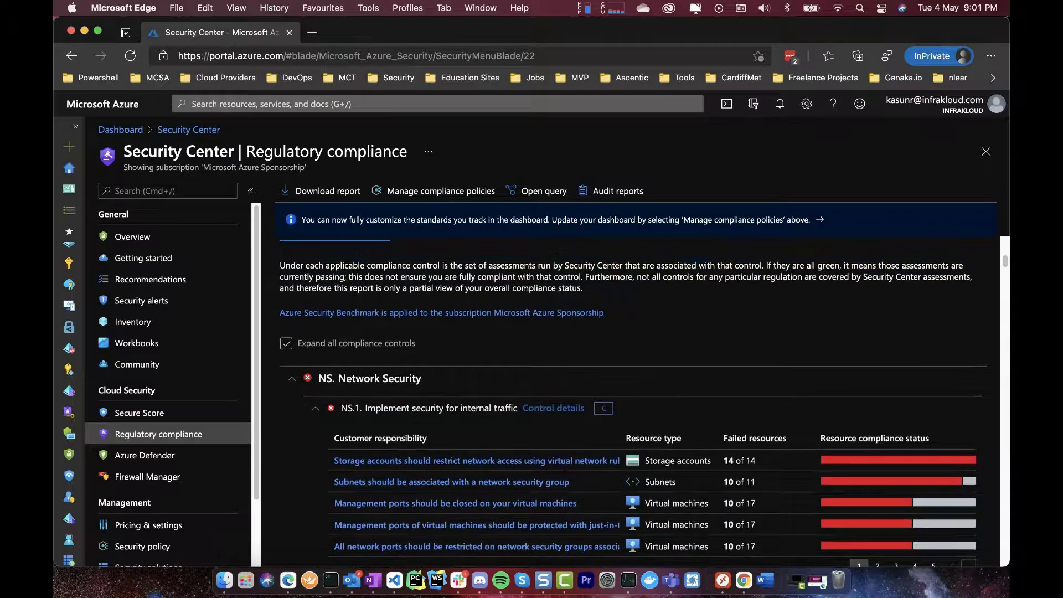
scroll(632, 404, "down", 1)
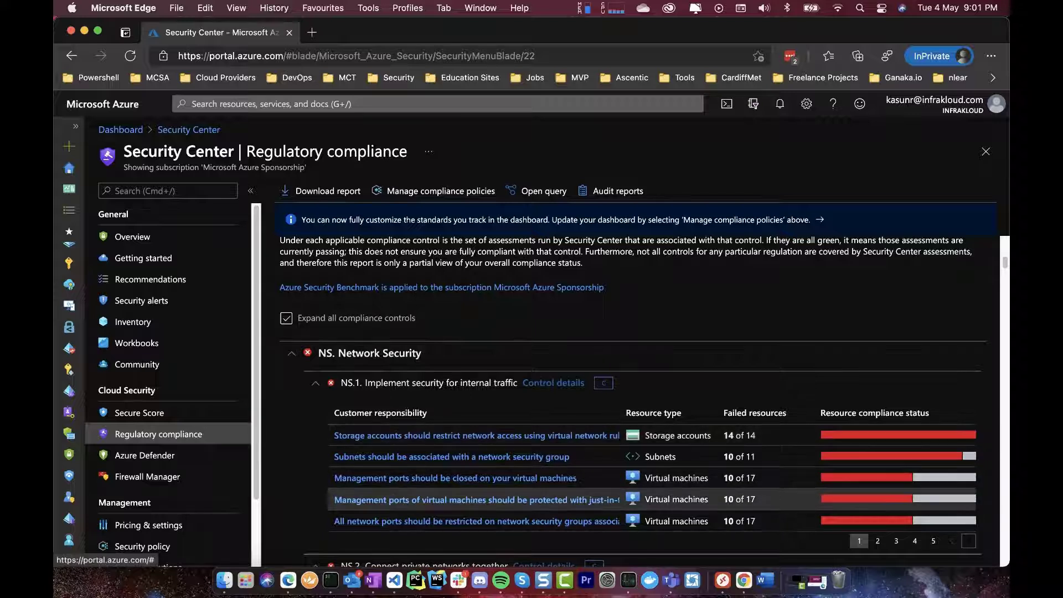
scroll(476, 482, "down", 2)
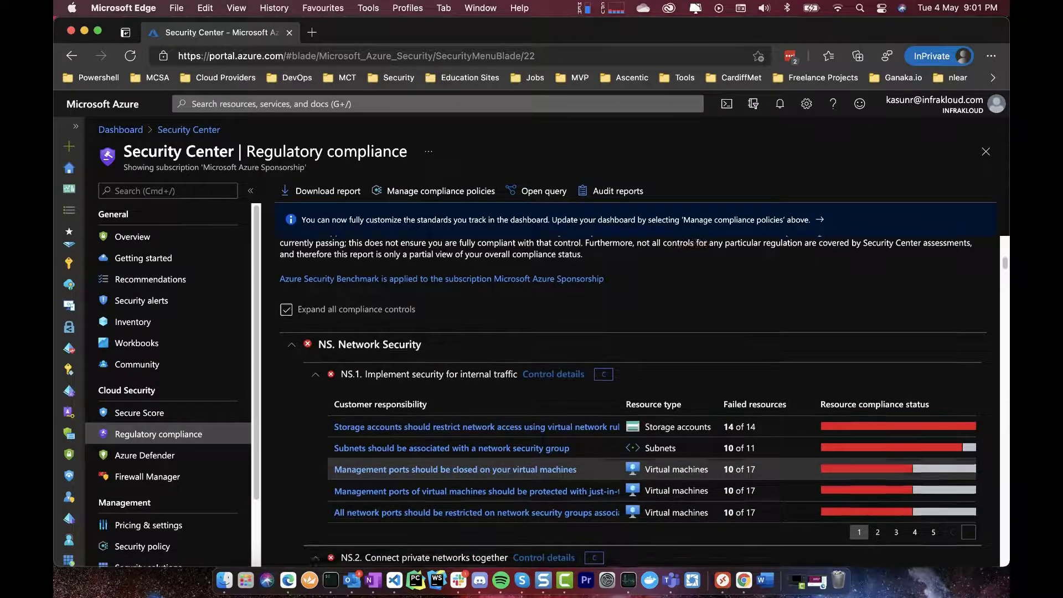
scroll(476, 392, "up", 1)
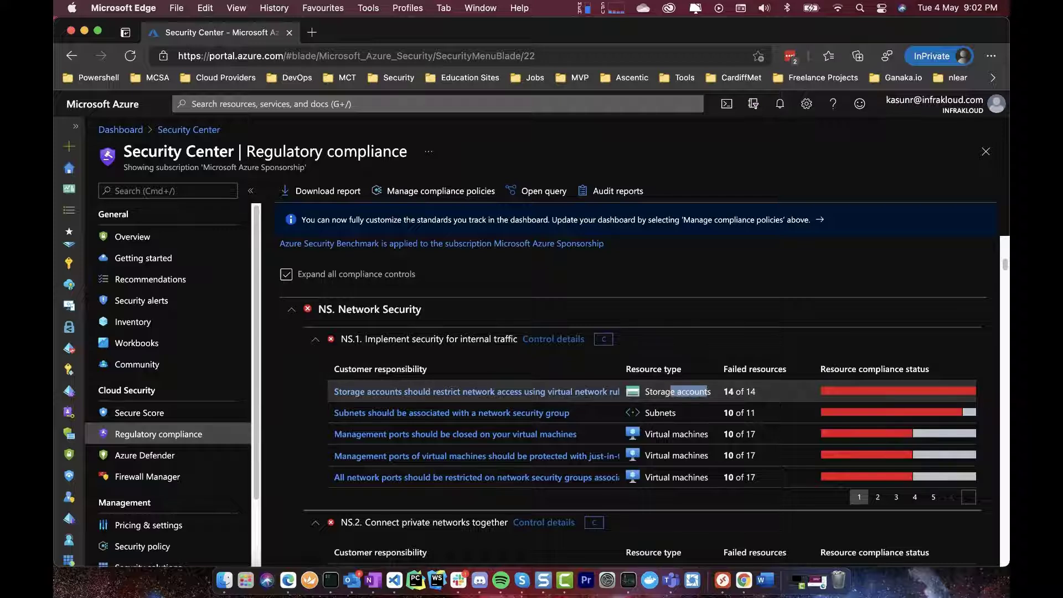
Examine the failed resources of the storage account network access assessment and the remaining Azure Security Benchmark controls.
left_click_drag(756, 391, 723, 391)
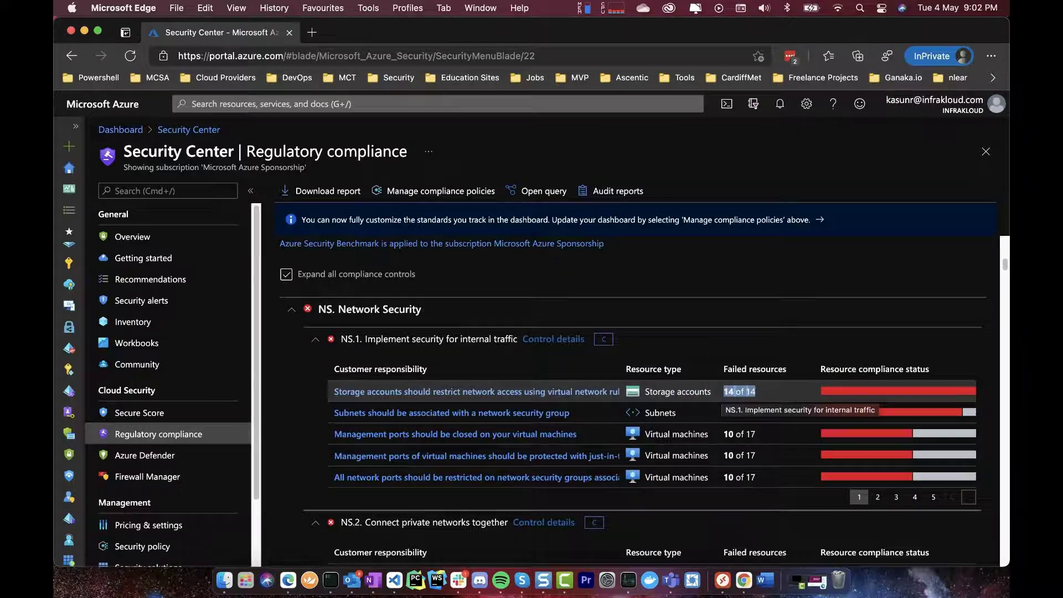
scroll(653, 388, "down", 3)
scroll(643, 398, "down", 10)
scroll(642, 401, "down", 2)
scroll(642, 402, "up", 1)
scroll(642, 402, "up", 15)
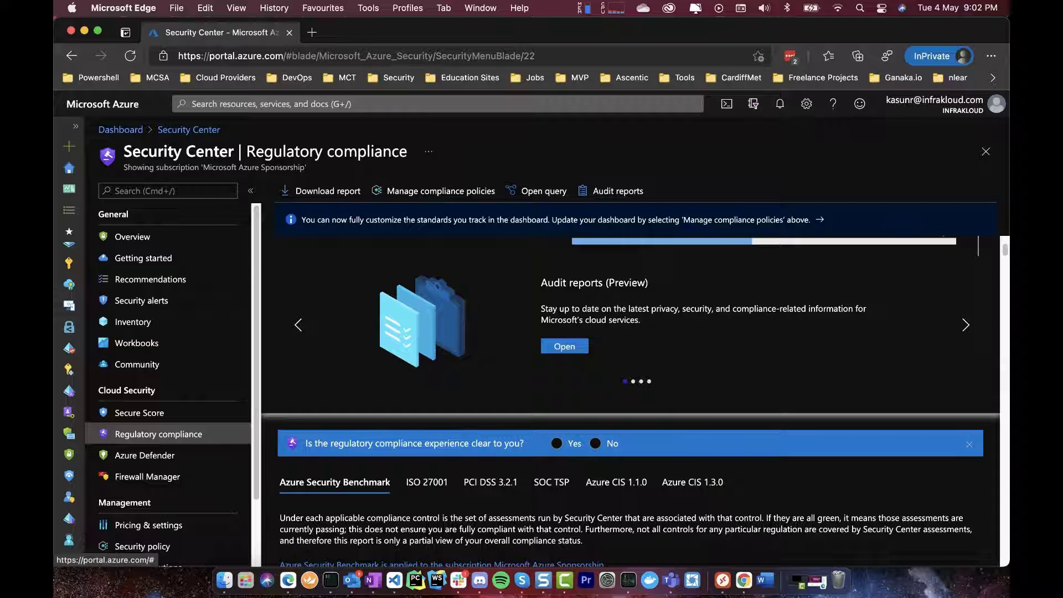
scroll(527, 402, "down", 3)
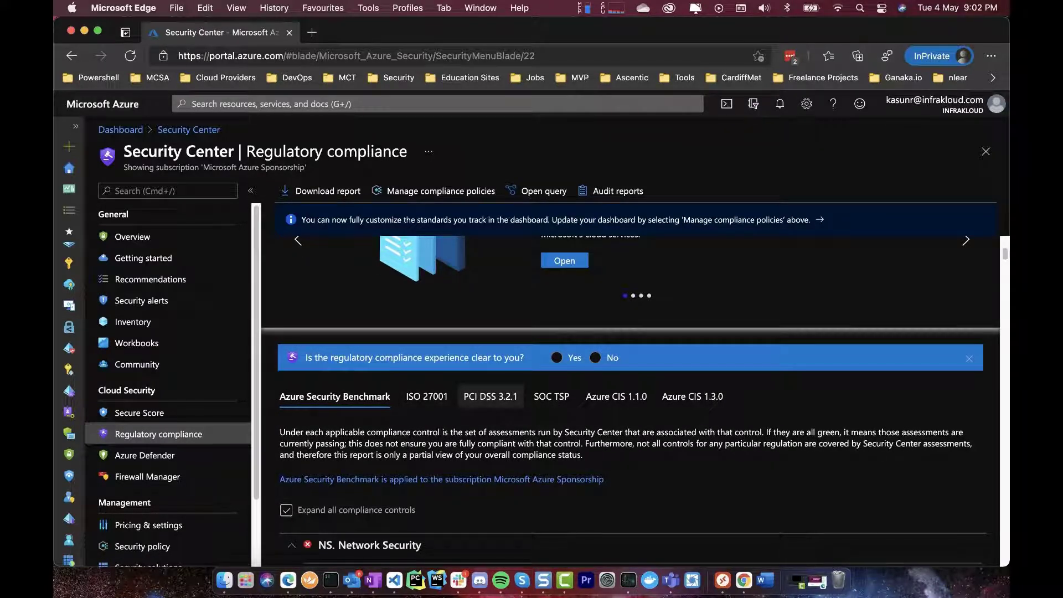
Switch the compliance standard to PCI DSS 3.2.1 and examine its list of controls.
left_click(490, 396)
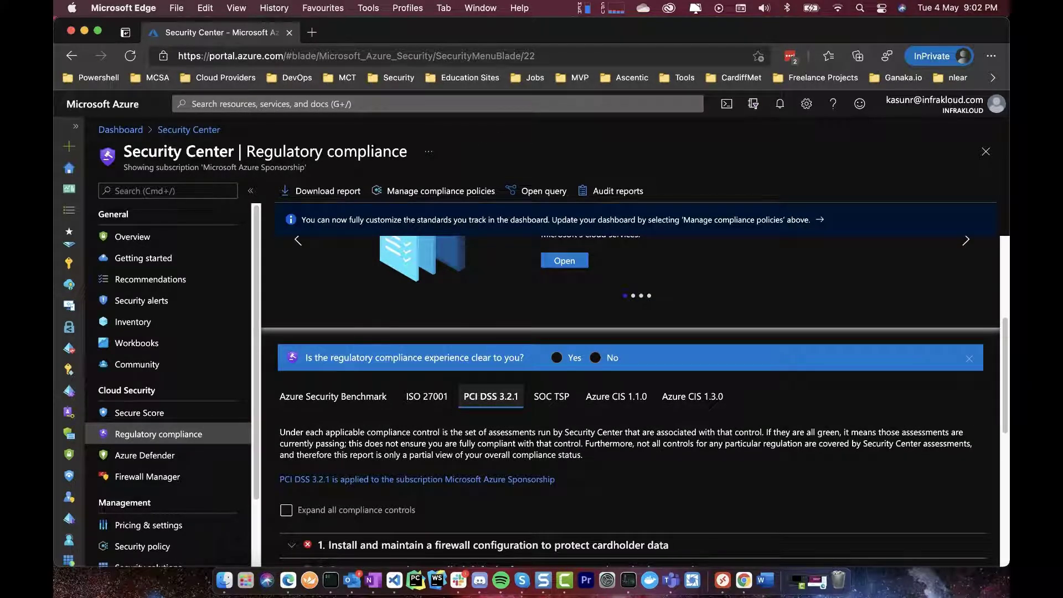
scroll(632, 399, "down", 2)
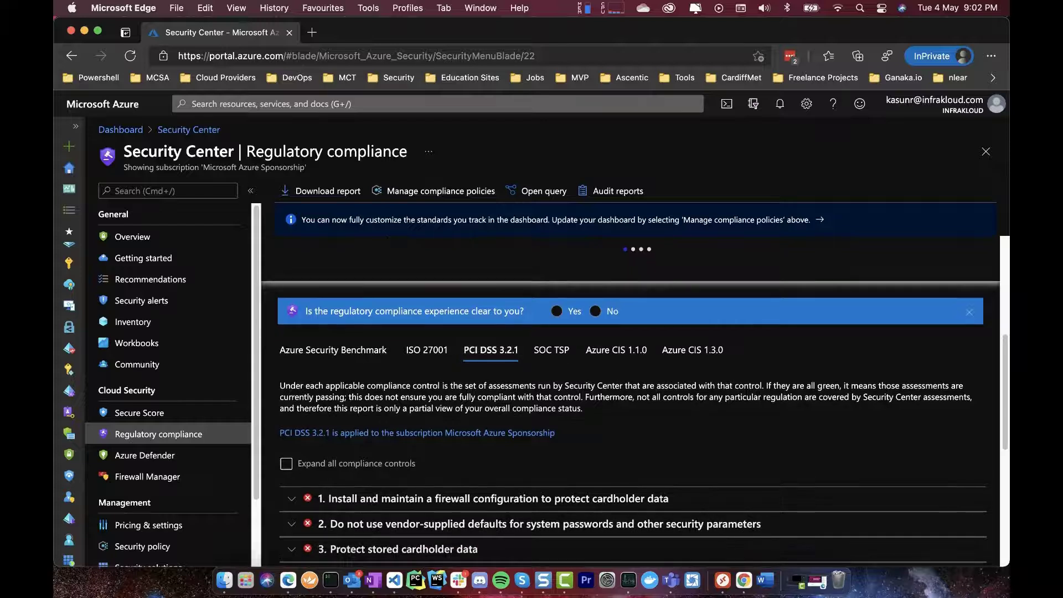
scroll(631, 399, "down", 2)
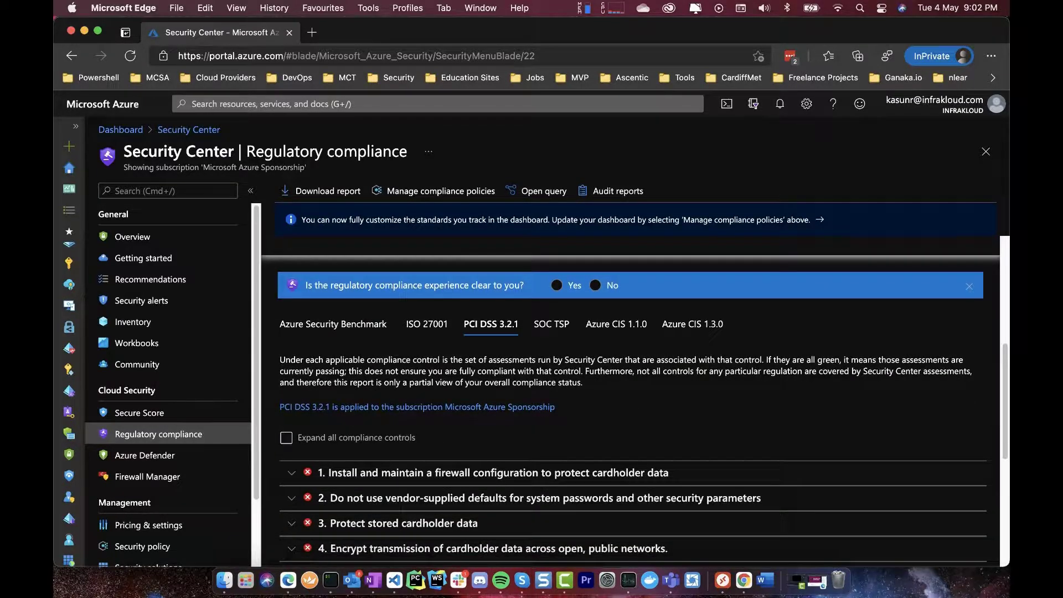
scroll(631, 418, "down", 2)
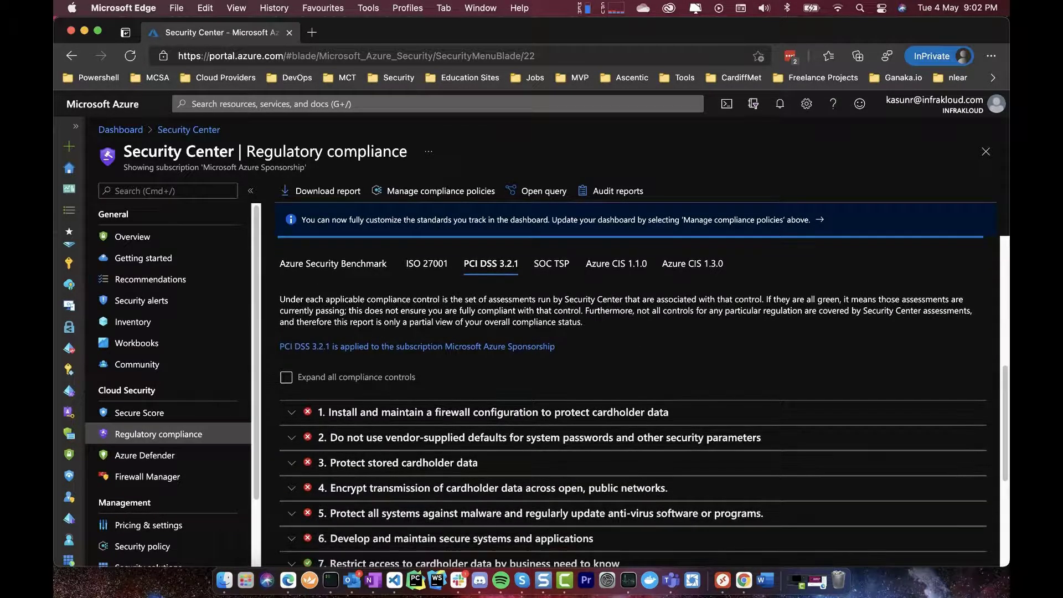
scroll(631, 429, "down", 1)
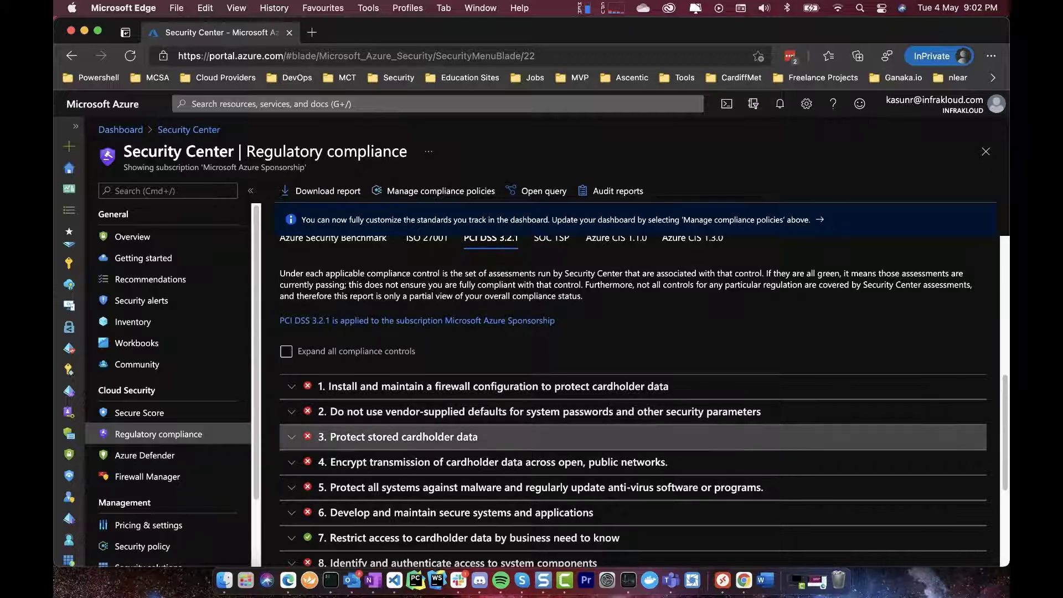
Expand PCI DSS control 3, Protect stored cardholder data, and examine the status of its sub-controls.
left_click(397, 437)
scroll(398, 437, "down", 2)
scroll(631, 397, "down", 5)
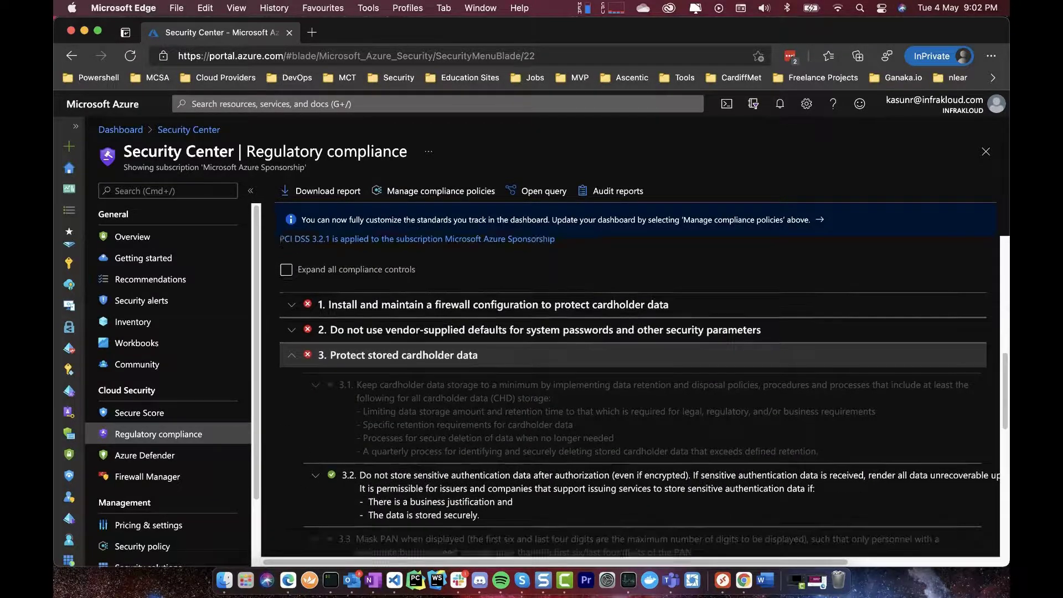
scroll(631, 397, "down", 1)
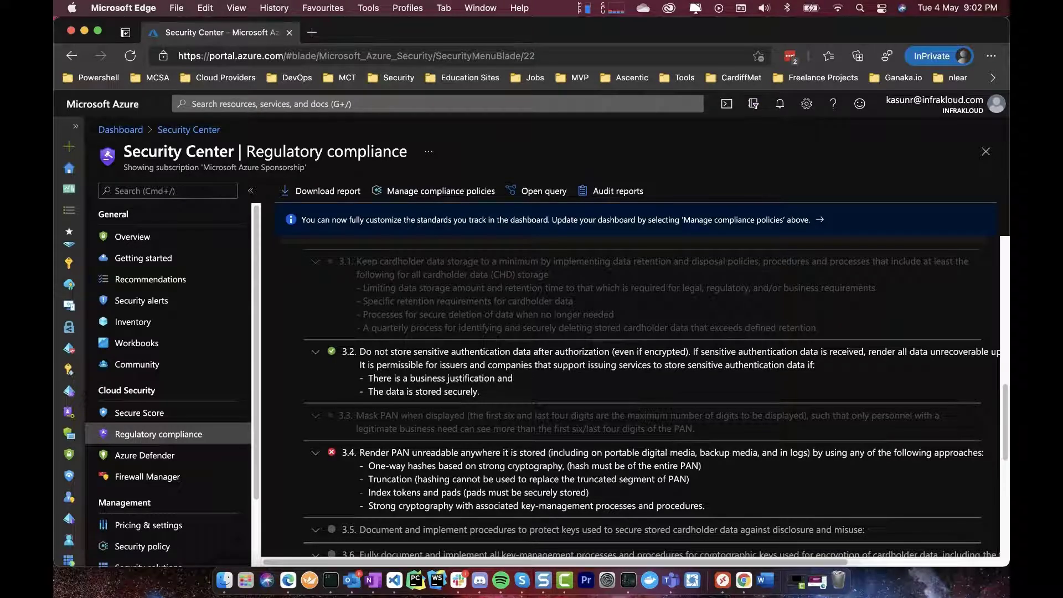
scroll(631, 445, "down", 3)
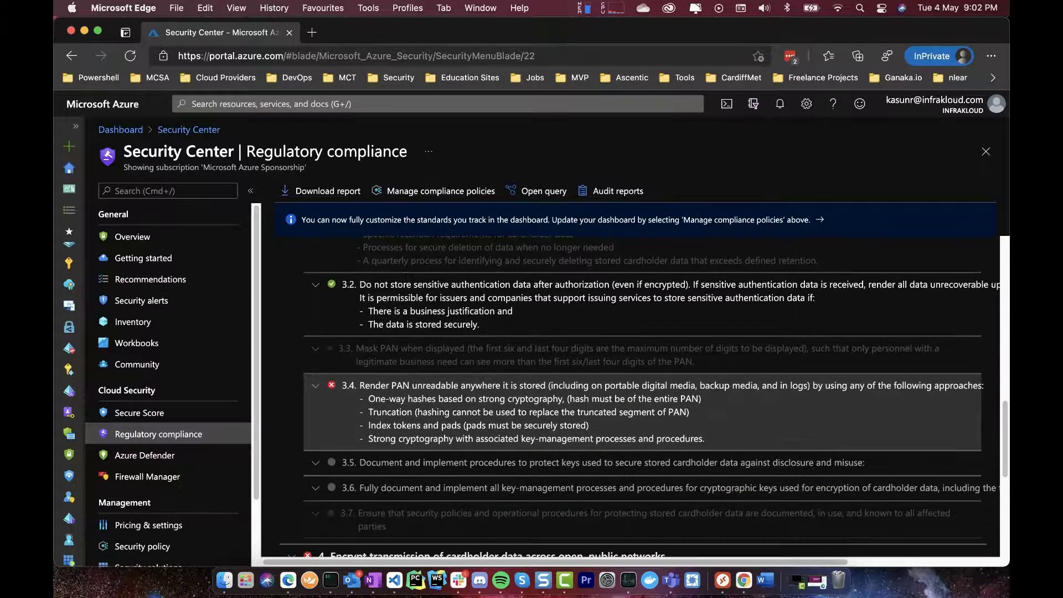
scroll(631, 488, "down", 3)
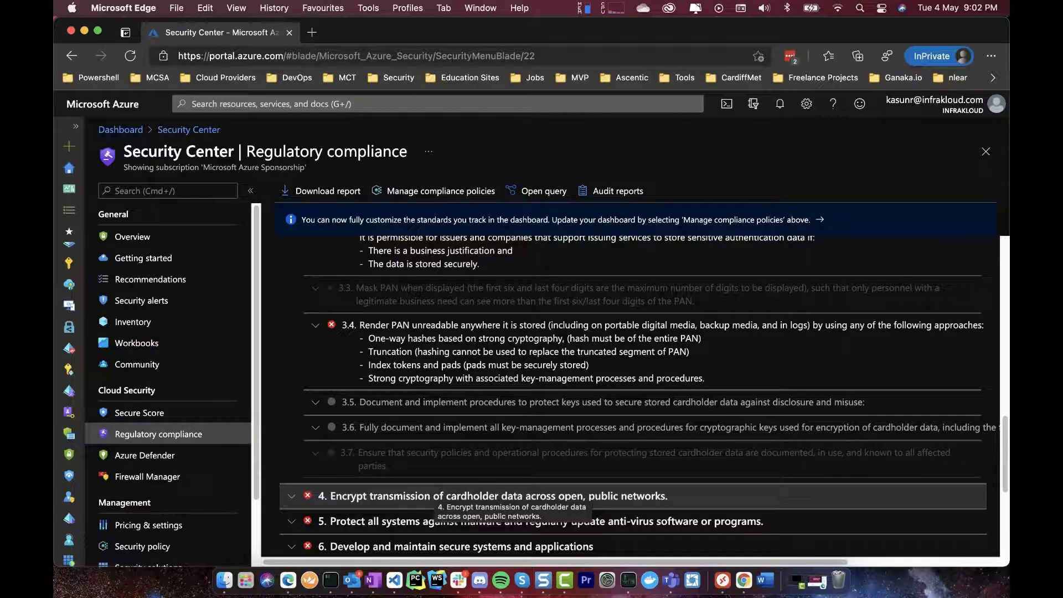
scroll(631, 487, "up", 9)
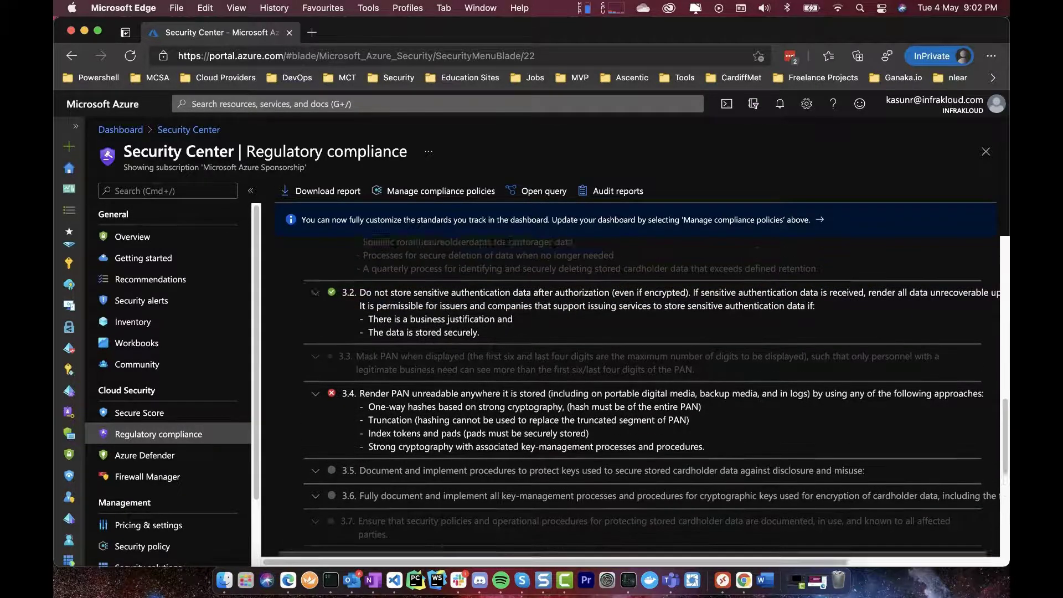
scroll(638, 395, "up", 15)
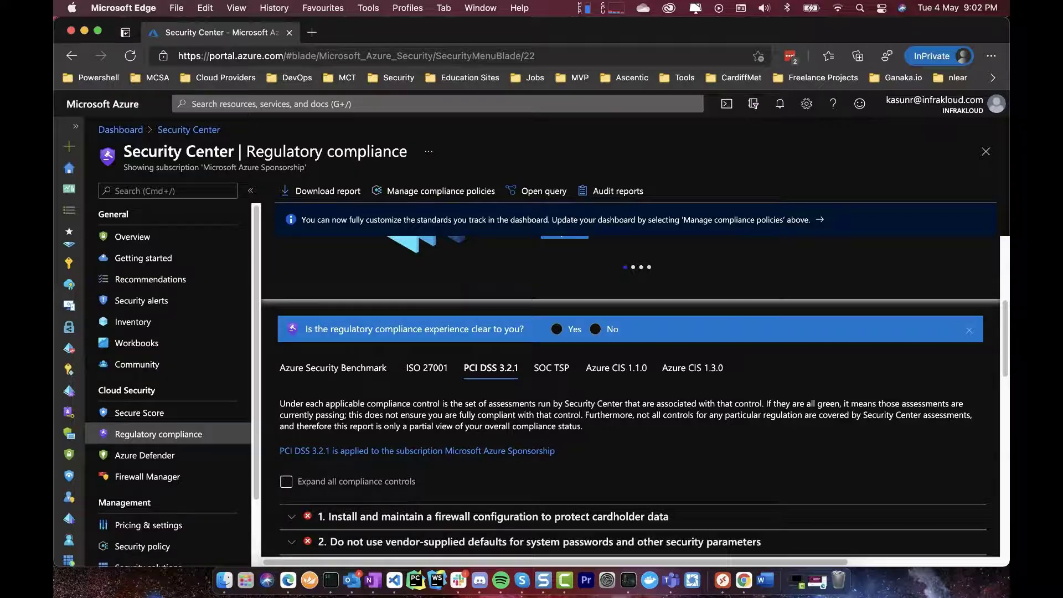
scroll(638, 396, "up", 6)
scroll(638, 396, "up", 3)
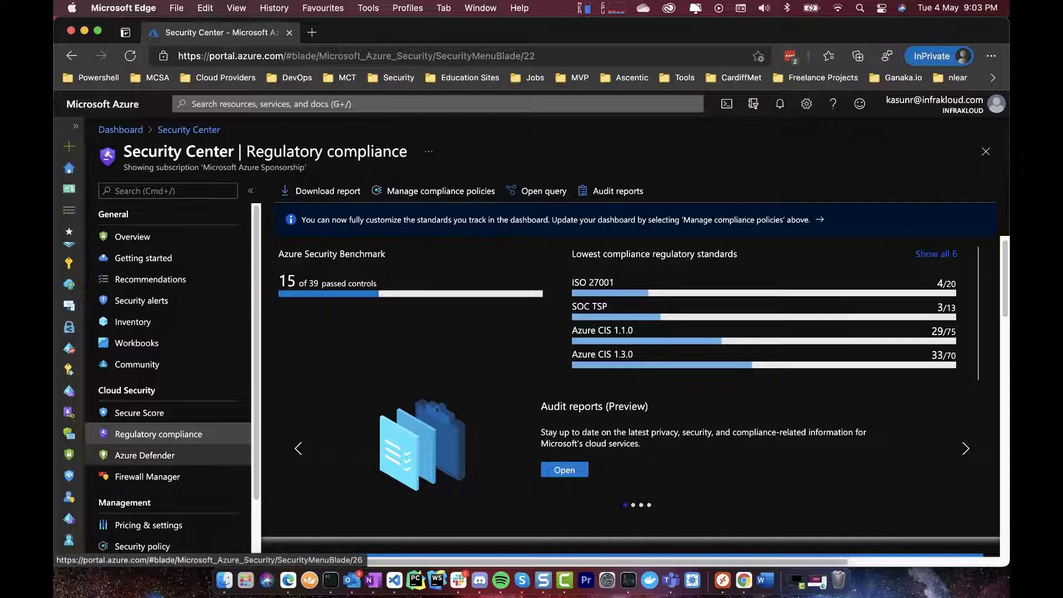
Open the Azure Defender page and examine the coverage by resource type, the security alerts chart and the advanced protection options.
left_click(144, 455)
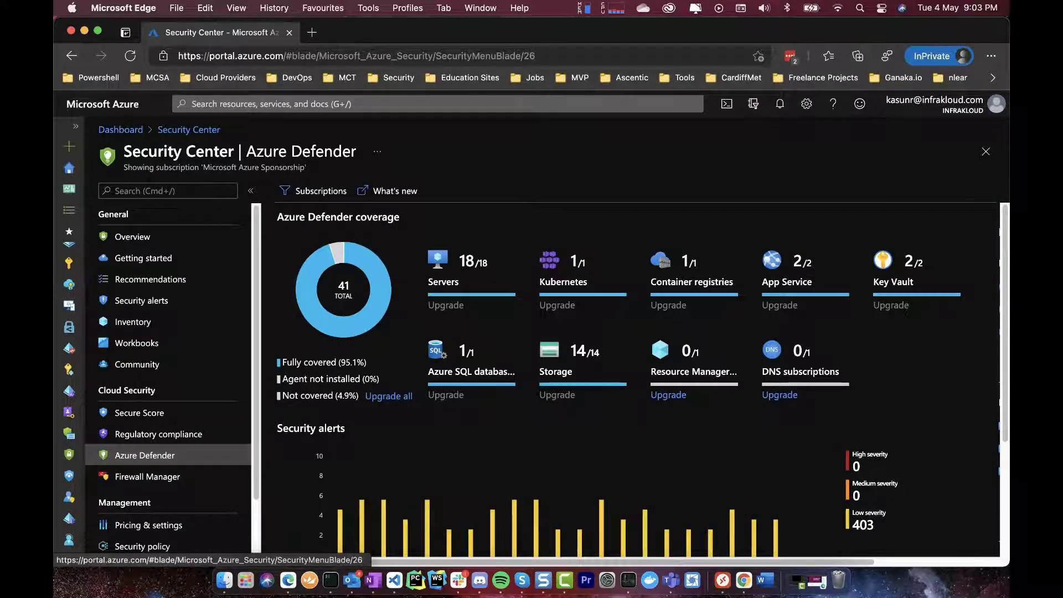
scroll(642, 382, "down", 1)
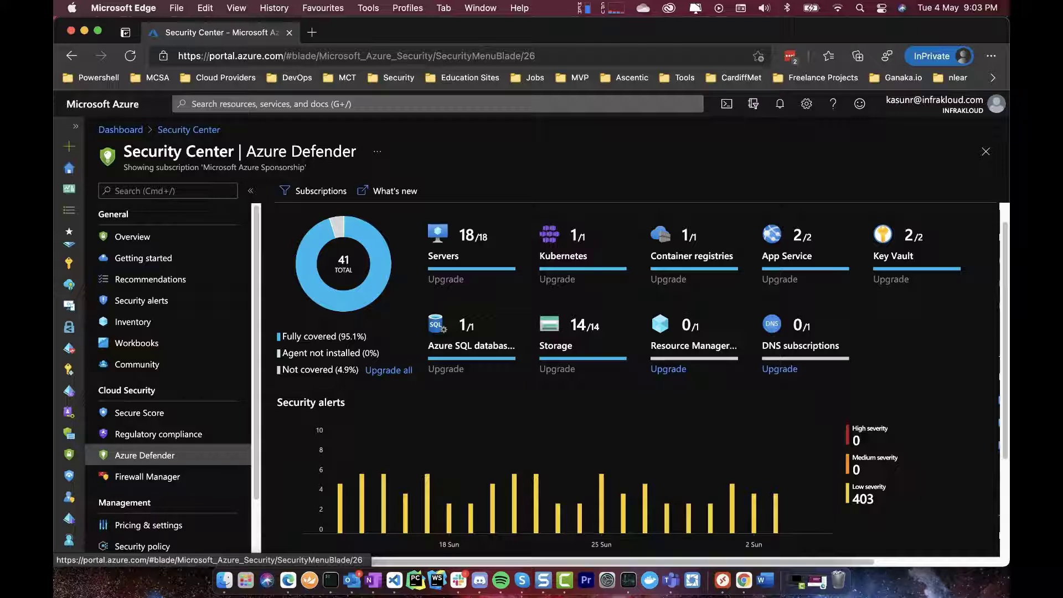
scroll(642, 377, "down", 3)
scroll(643, 380, "up", 1)
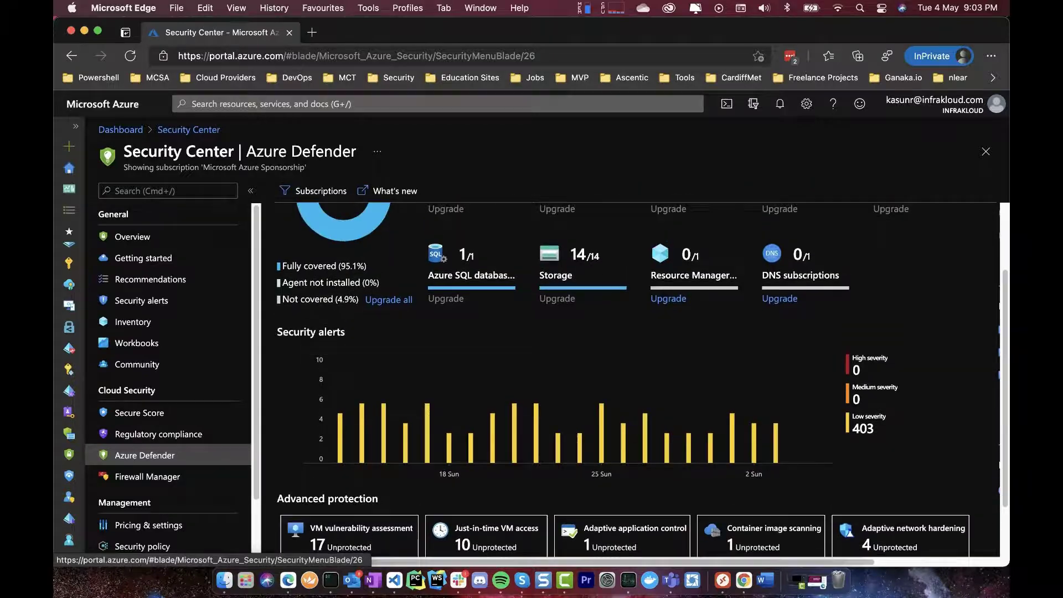
scroll(642, 384, "up", 1)
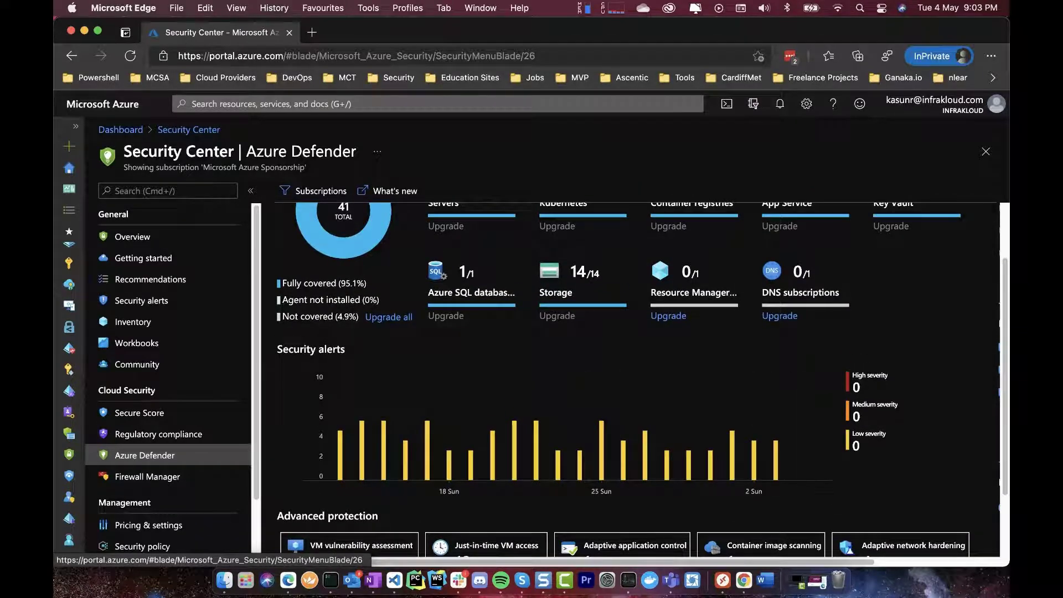
scroll(662, 415, "up", 2)
scroll(662, 415, "down", 5)
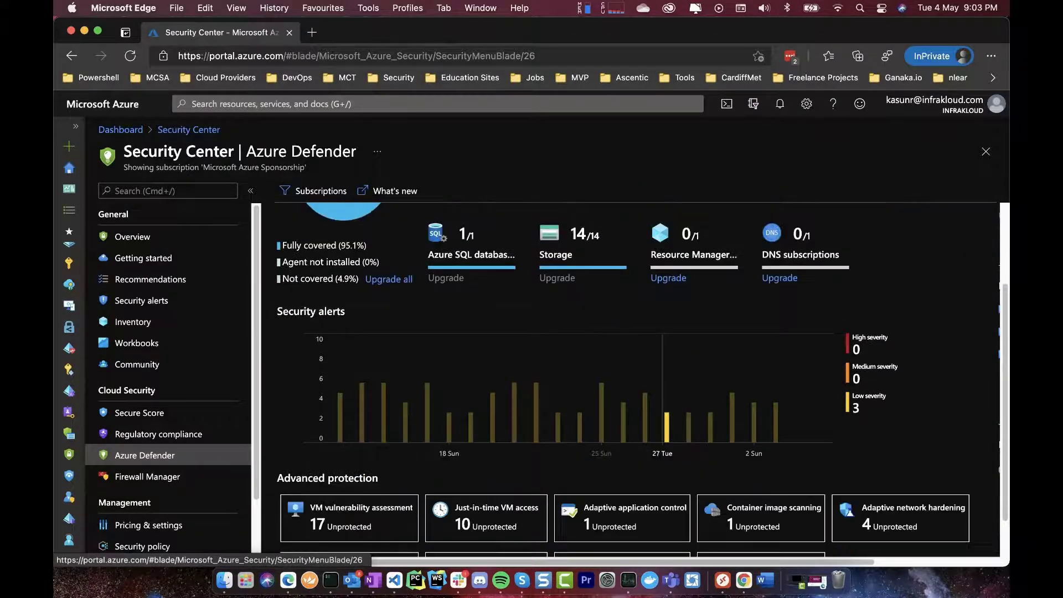
scroll(662, 415, "up", 2)
scroll(662, 415, "up", 1)
scroll(662, 416, "up", 1)
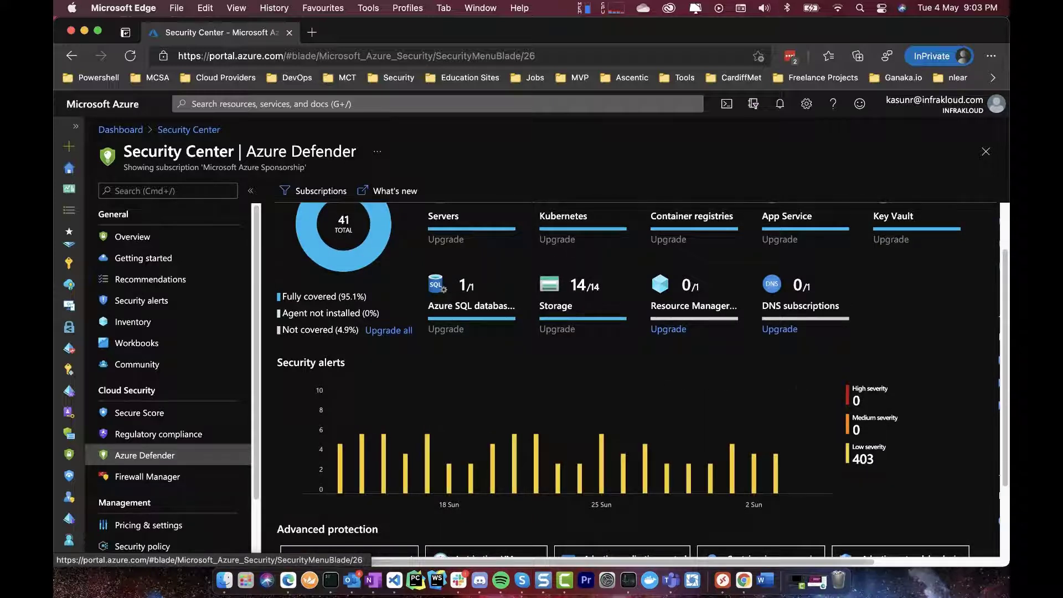
scroll(662, 415, "up", 2)
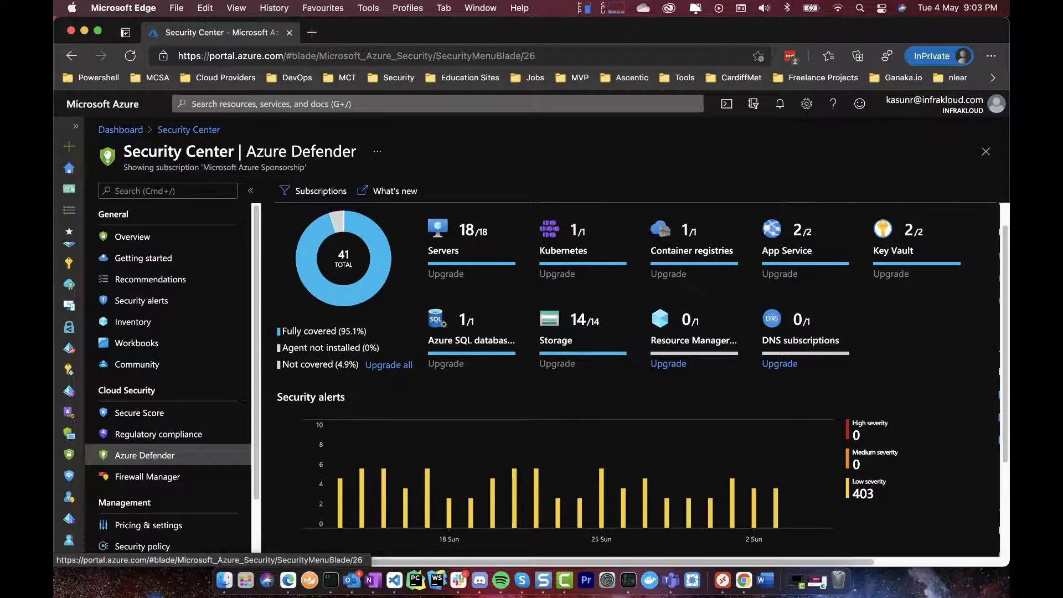
scroll(641, 381, "down", 5)
scroll(641, 381, "up", 1)
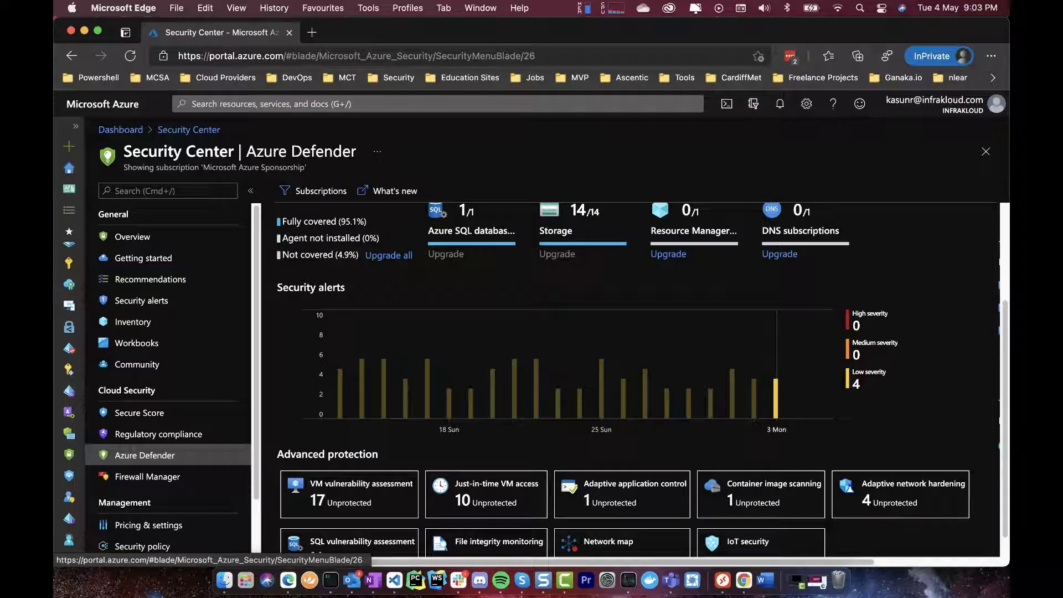
Open the security alerts from the chart's 3 Mon bar and review the first ganakaweb-01 alert's description, affected resource and MITRE ATT&CK tactics.
left_click(777, 365)
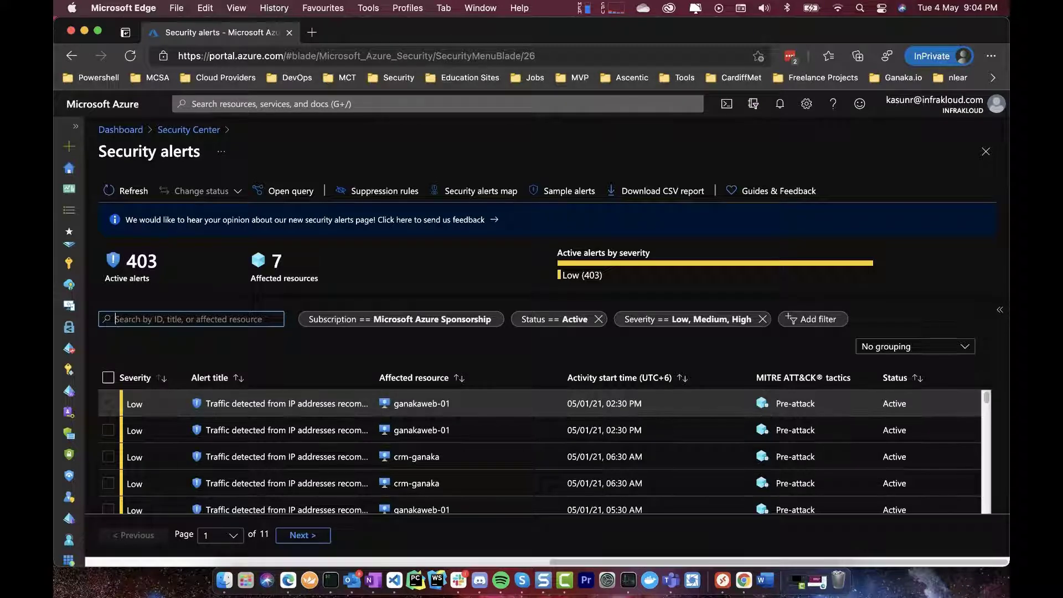
left_click(279, 403)
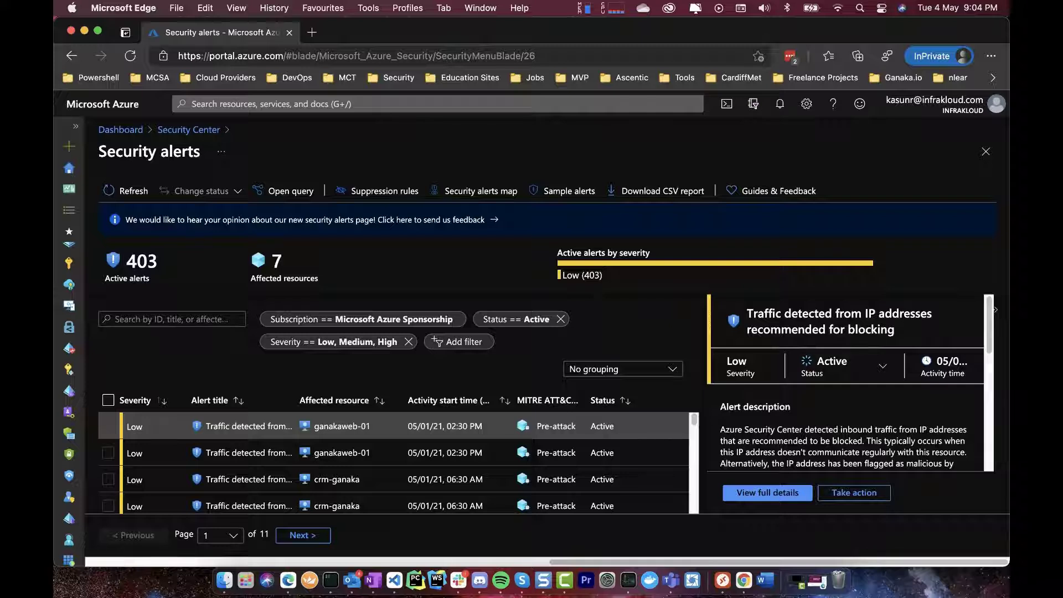
scroll(850, 387, "down", 1)
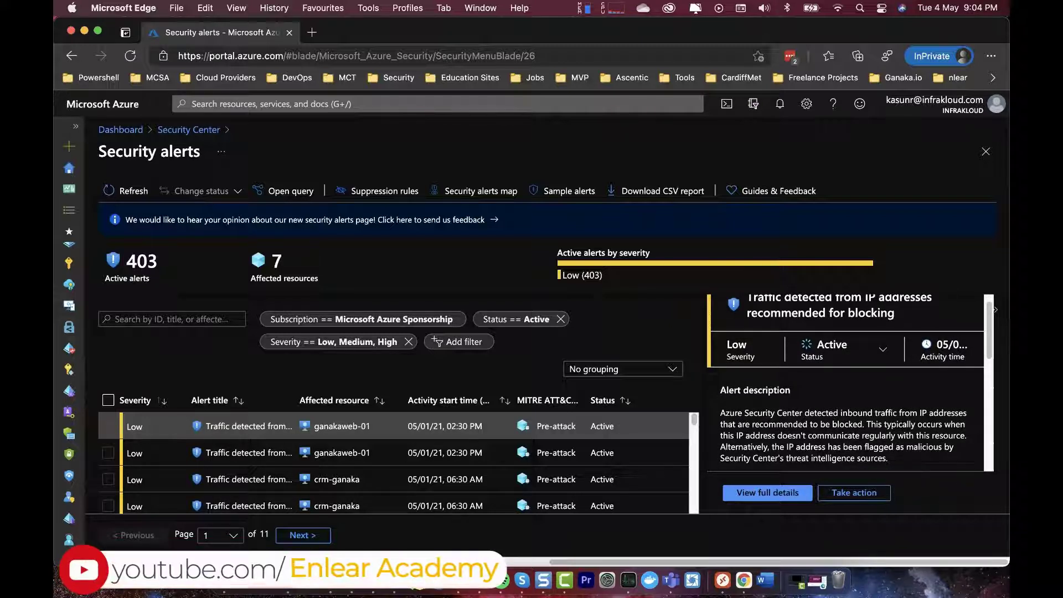
scroll(845, 382, "up", 1)
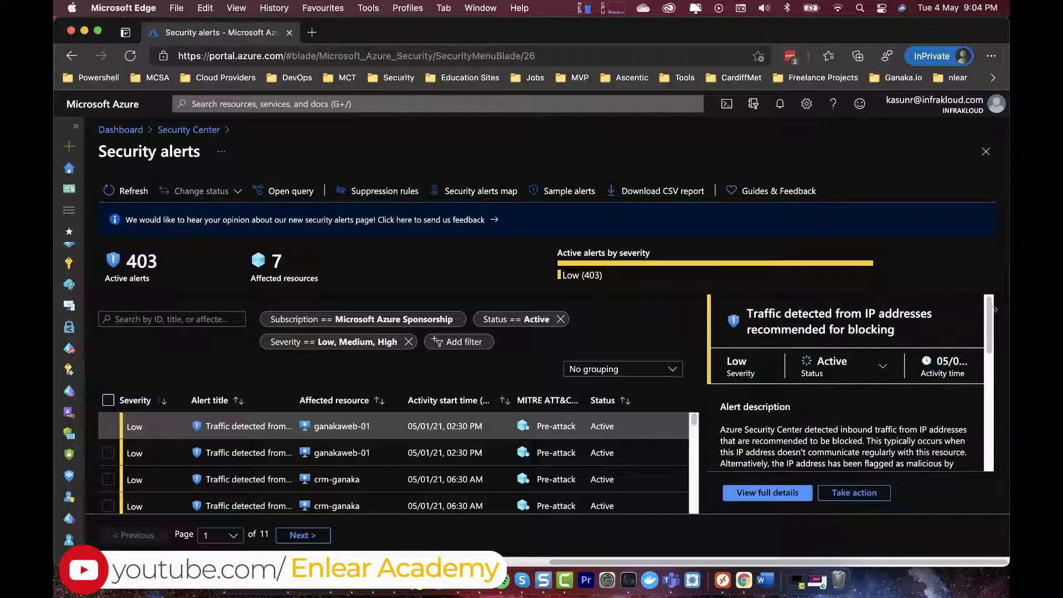
scroll(845, 382, "down", 4)
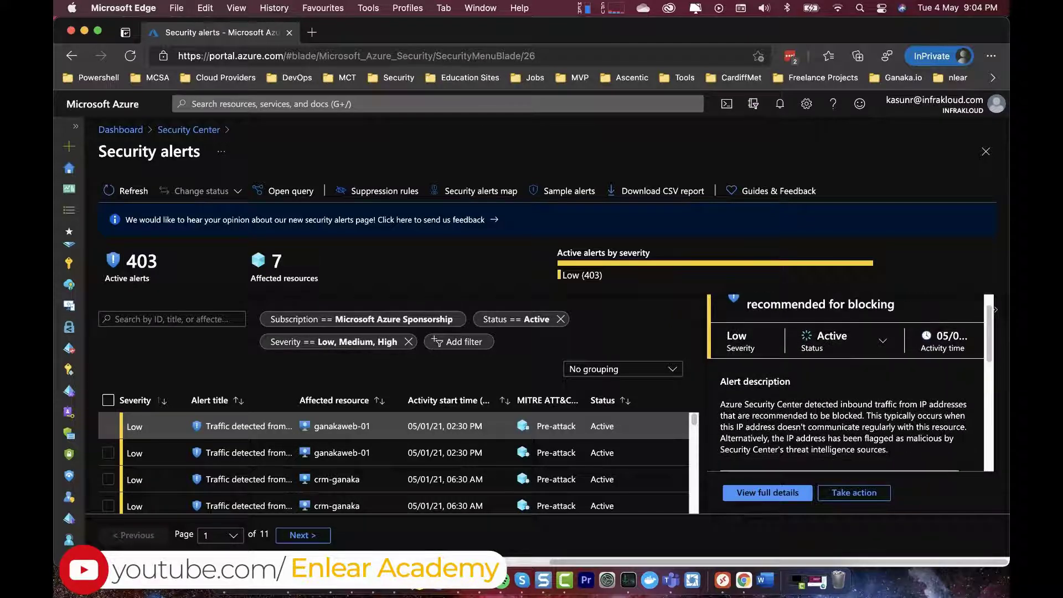
scroll(845, 382, "down", 8)
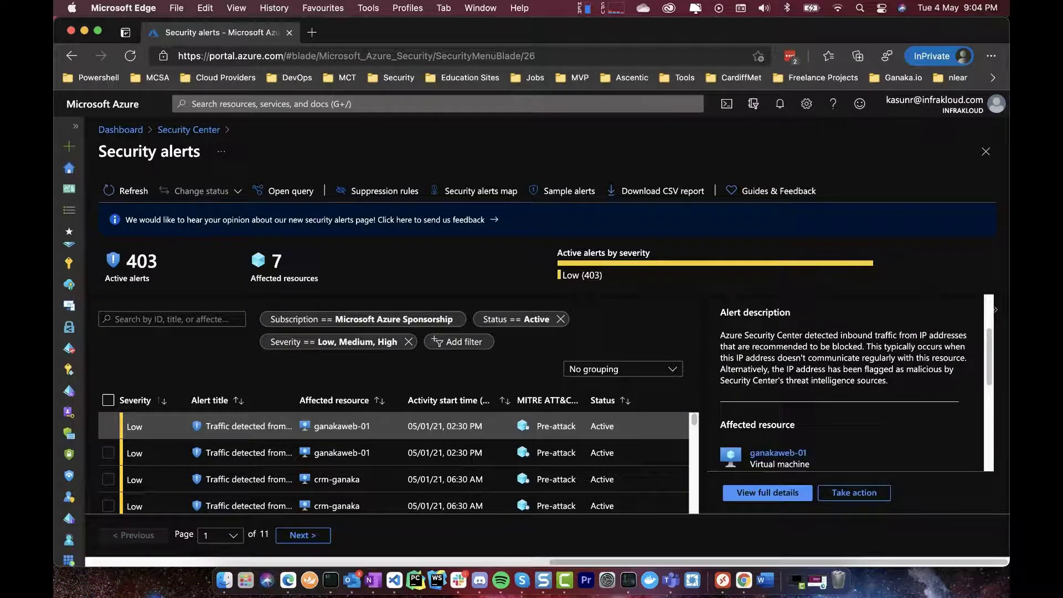
scroll(846, 382, "down", 4)
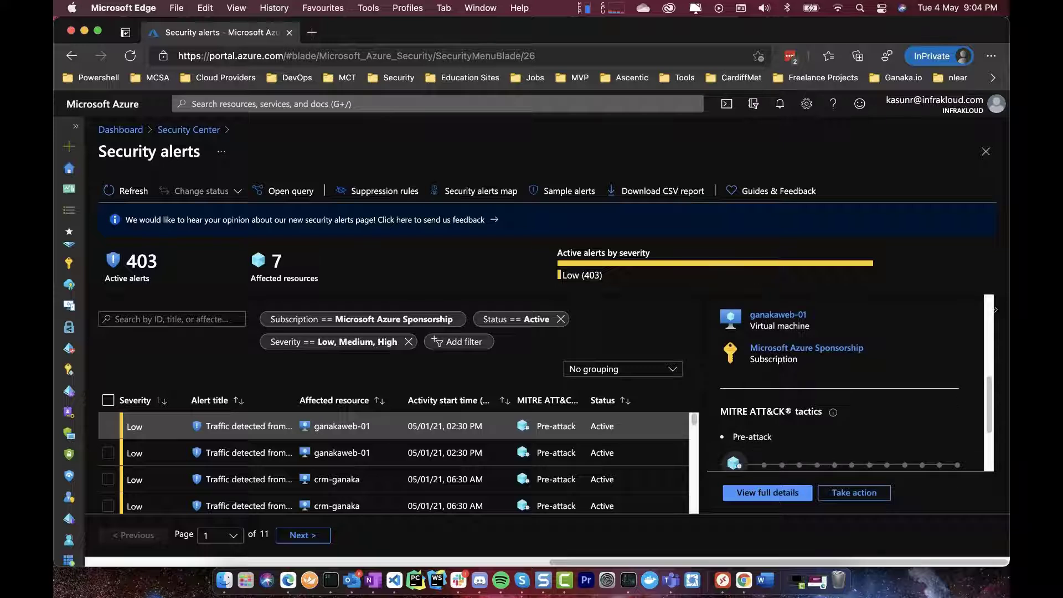
scroll(845, 382, "down", 3)
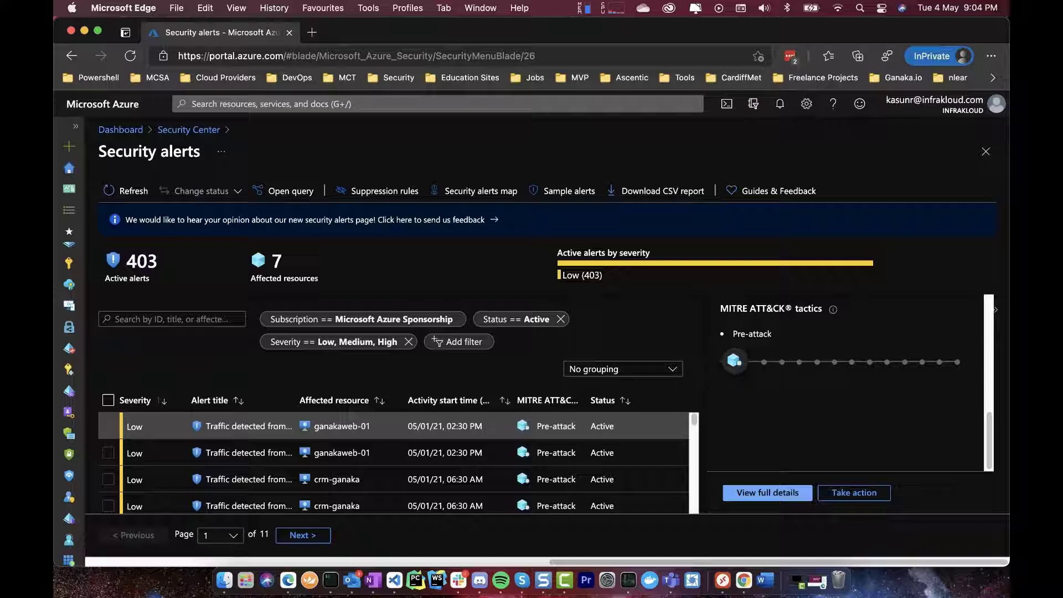
Open the alert's full details and examine the investigation steps, destination port and source IP.
left_click(767, 492)
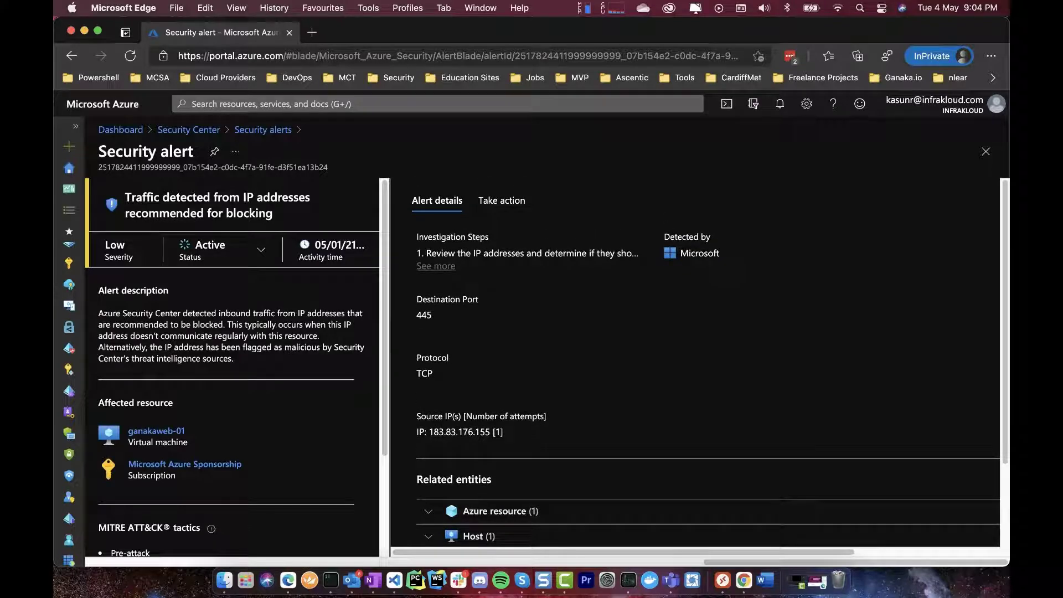
left_click_drag(416, 355, 719, 254)
double_click(424, 315)
scroll(711, 364, "down", 1)
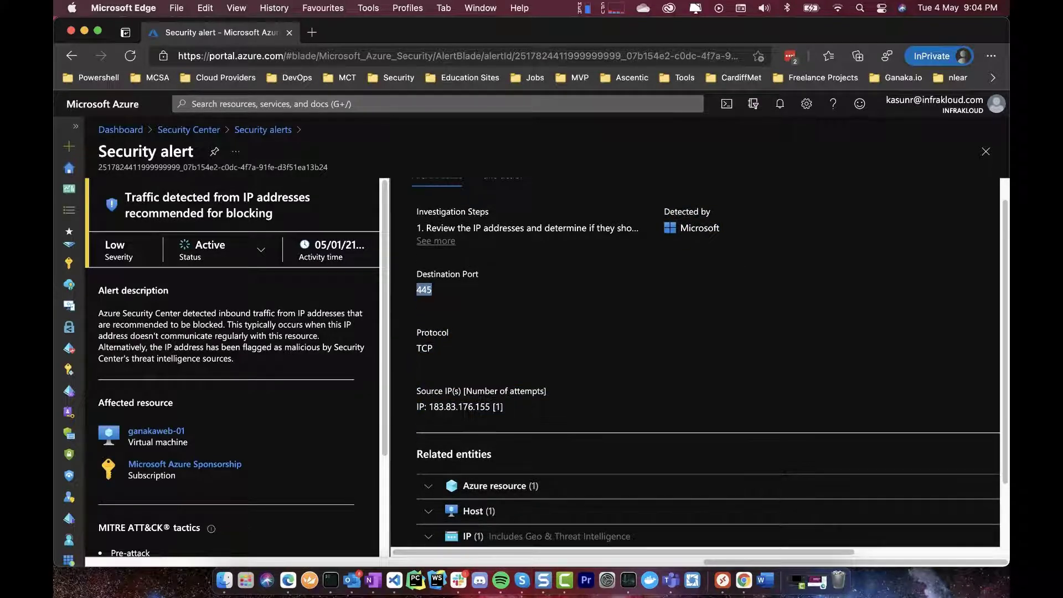
left_click_drag(503, 407, 430, 406)
Check the Azure resource entry under the alert's related entities, collapse it, and expand the Network connection entry.
scroll(707, 362, "down", 1)
left_click(495, 459)
left_click(494, 459)
scroll(699, 362, "down", 1)
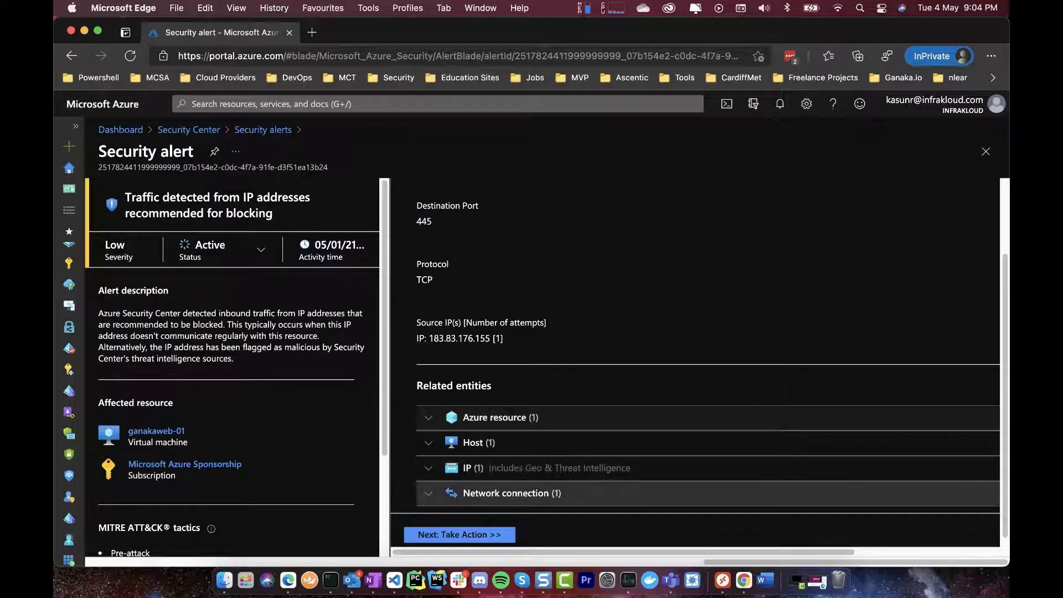
left_click(498, 493)
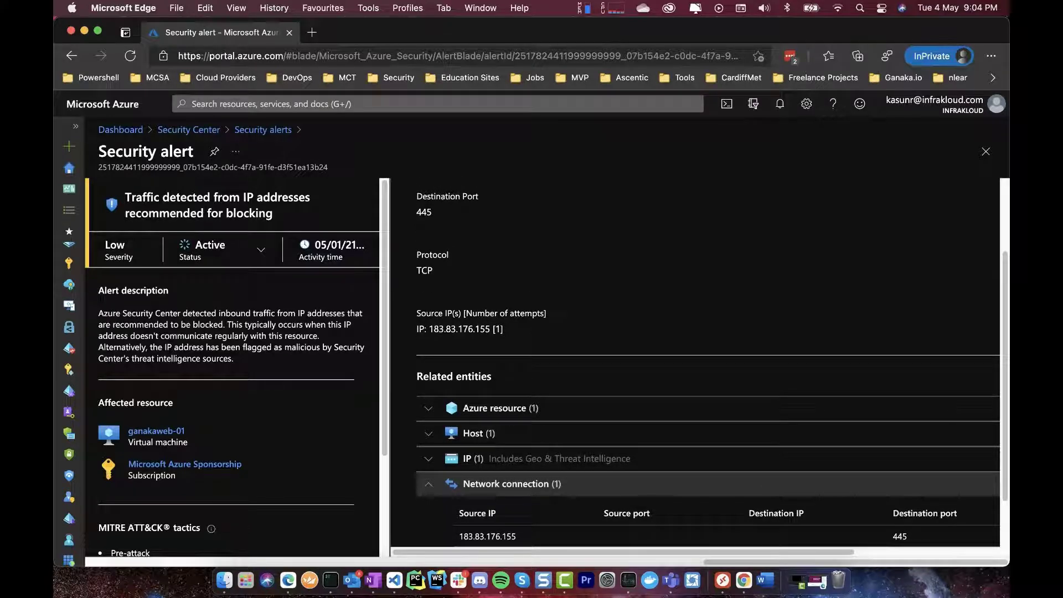
Collapse the alert's Network connection entry and open the alert's recommended actions.
left_click(555, 487)
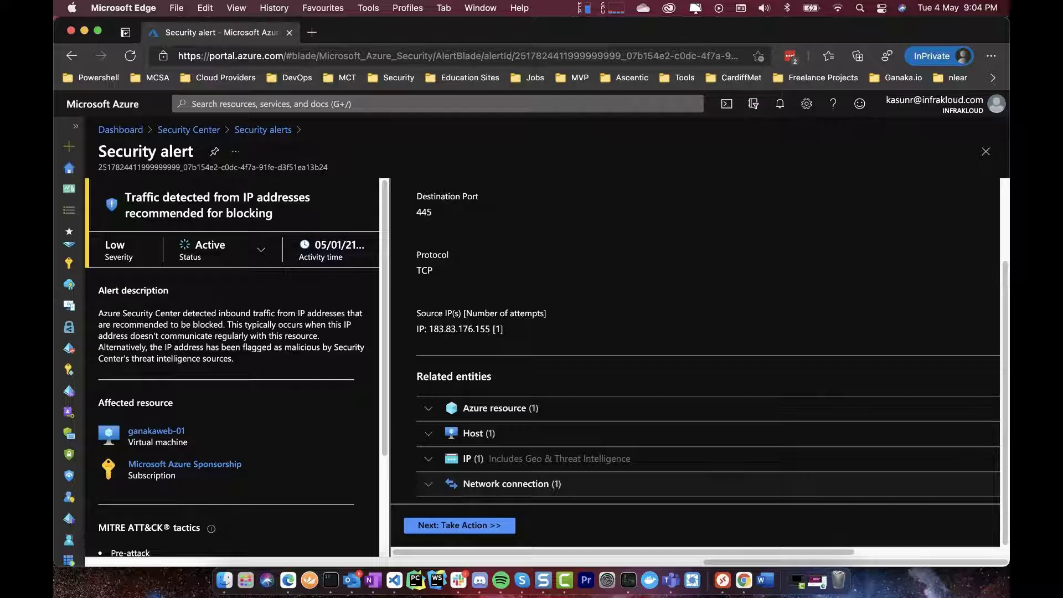
scroll(499, 433, "up", 3)
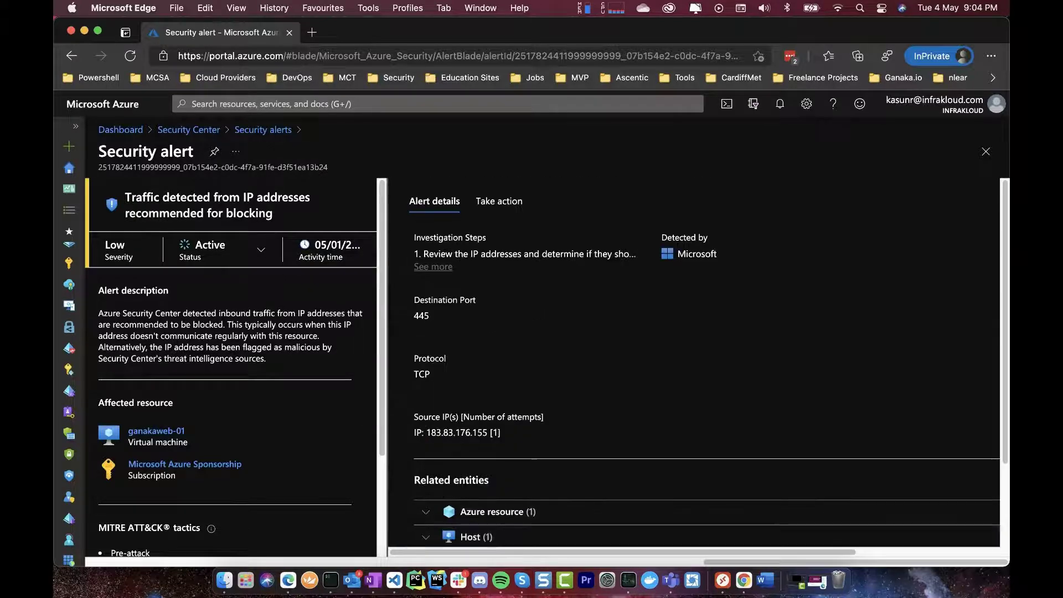
left_click(499, 201)
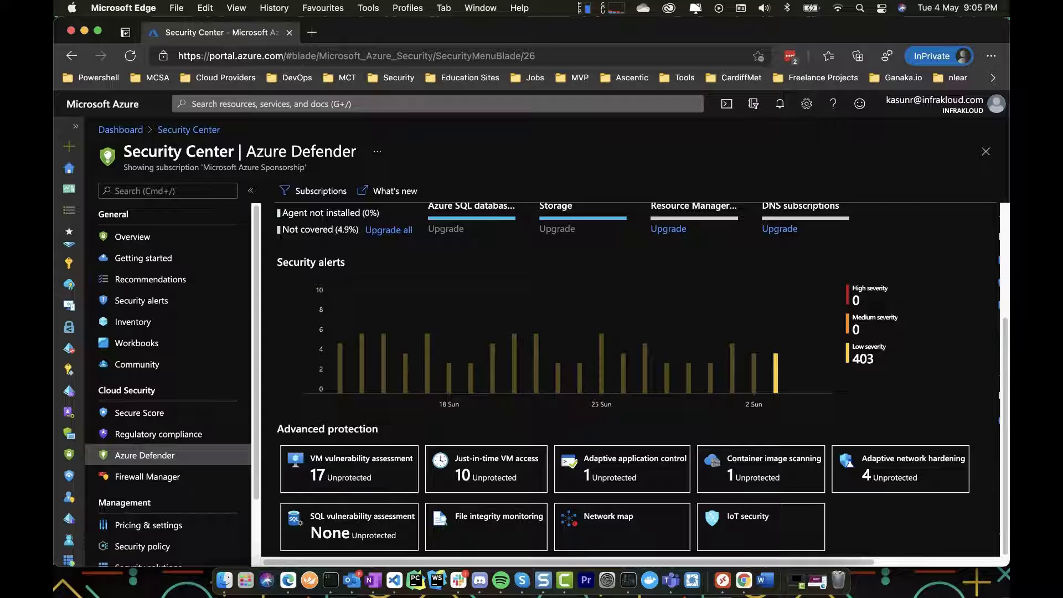
Open Just-in-time VM access from Azure Defender's advanced protection, review the Not Configured virtual machines, and return to the Configured list.
left_click(486, 469)
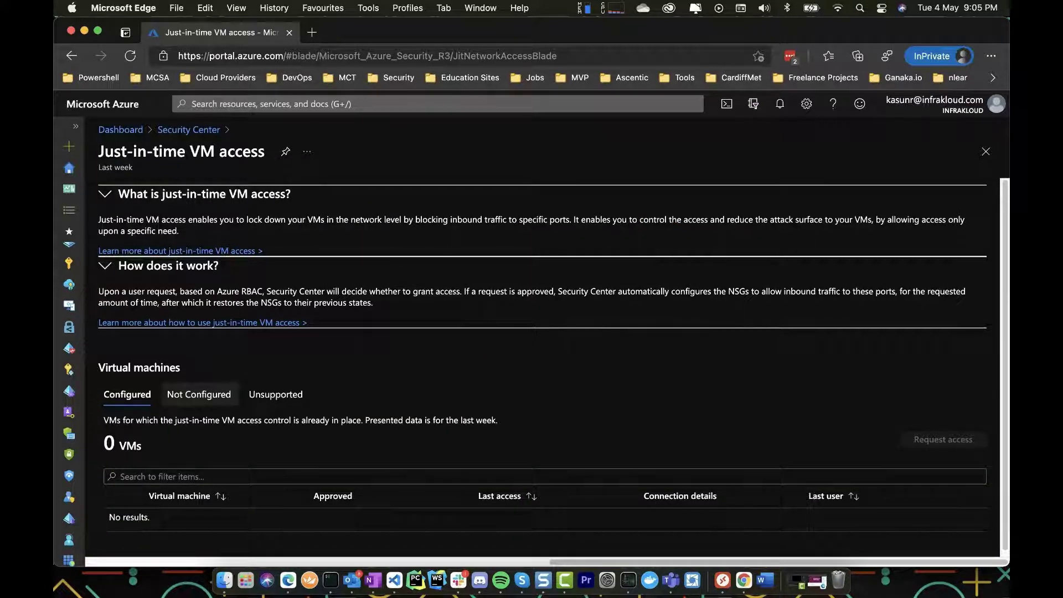
left_click(198, 394)
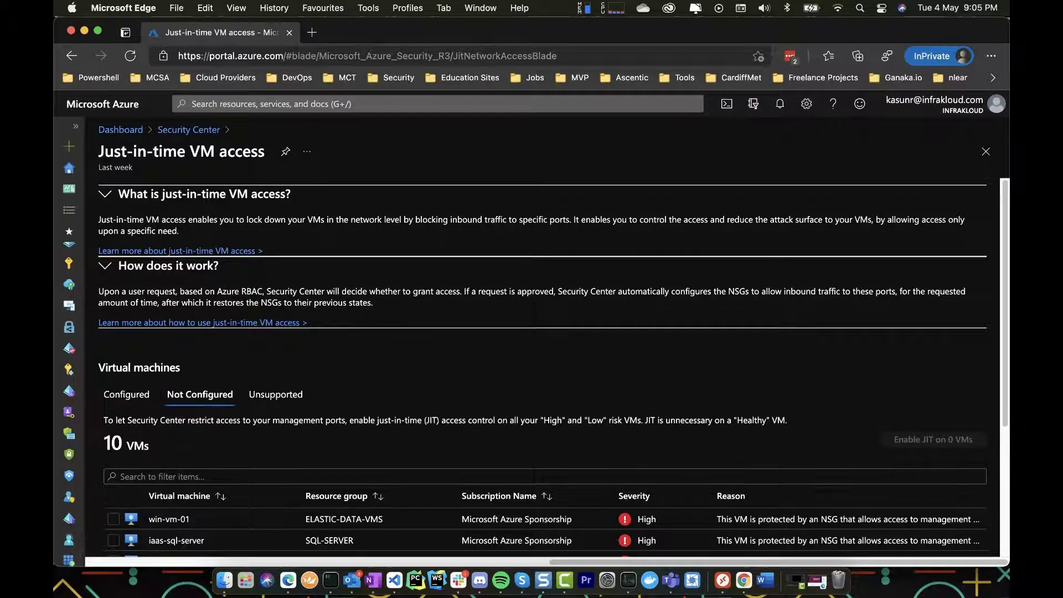
scroll(198, 394, "down", 2)
scroll(543, 443, "down", 2)
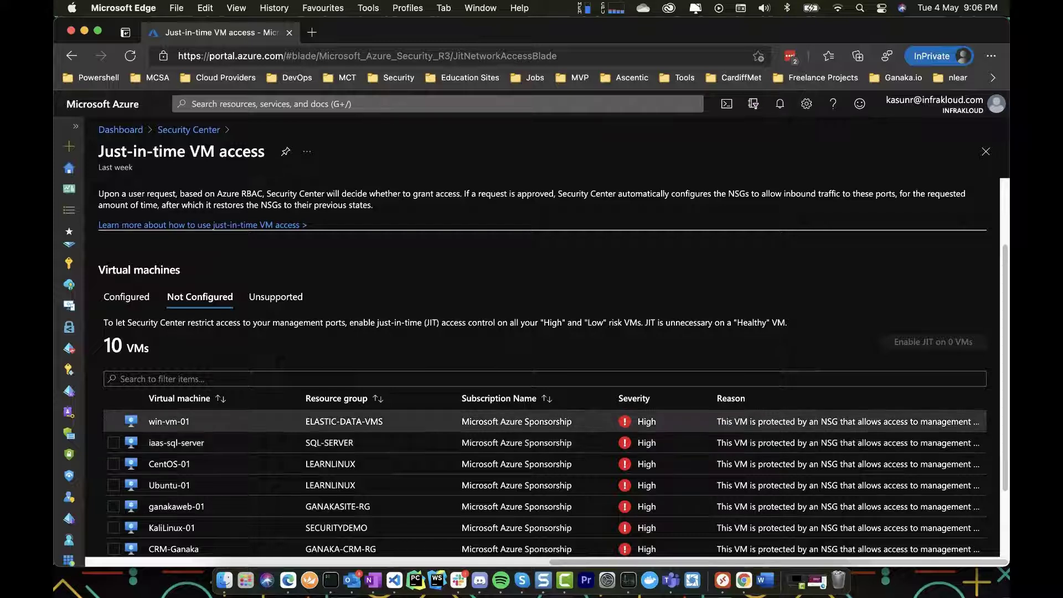
scroll(499, 415, "down", 3)
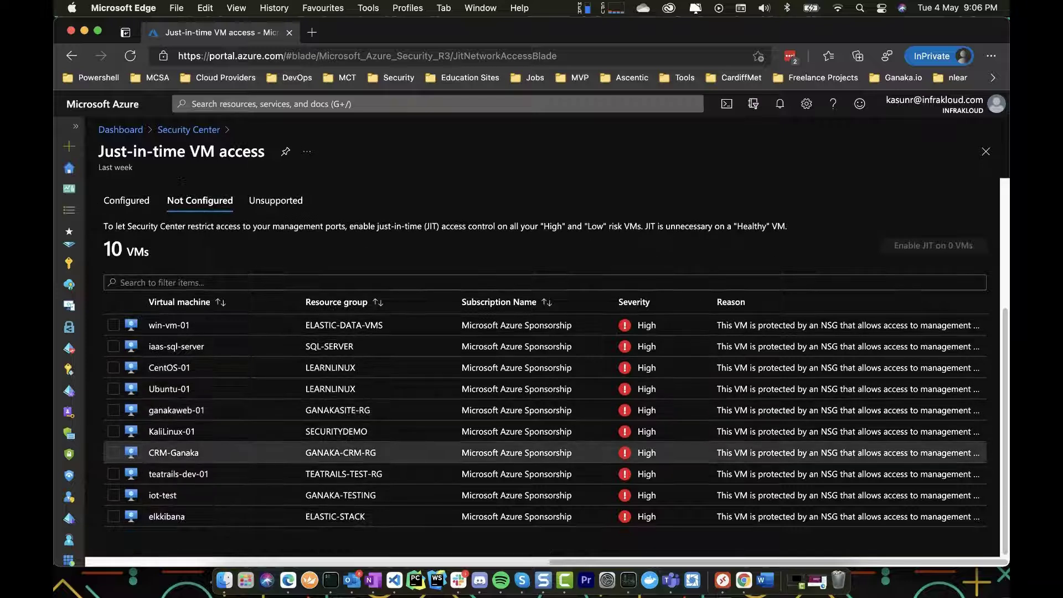
scroll(499, 432, "up", 1)
scroll(498, 431, "up", 1)
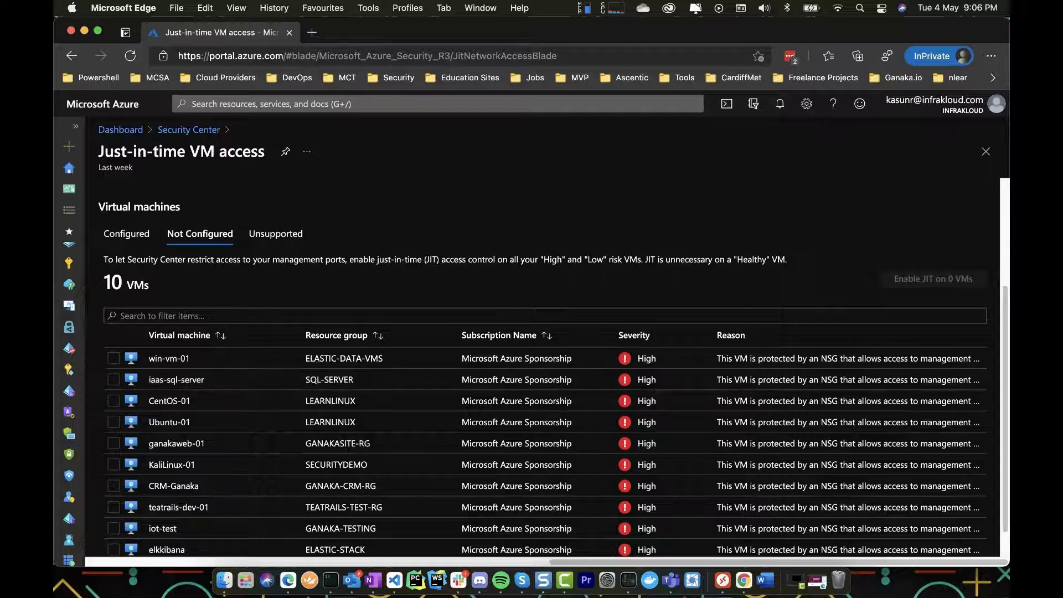
scroll(542, 376, "up", 2)
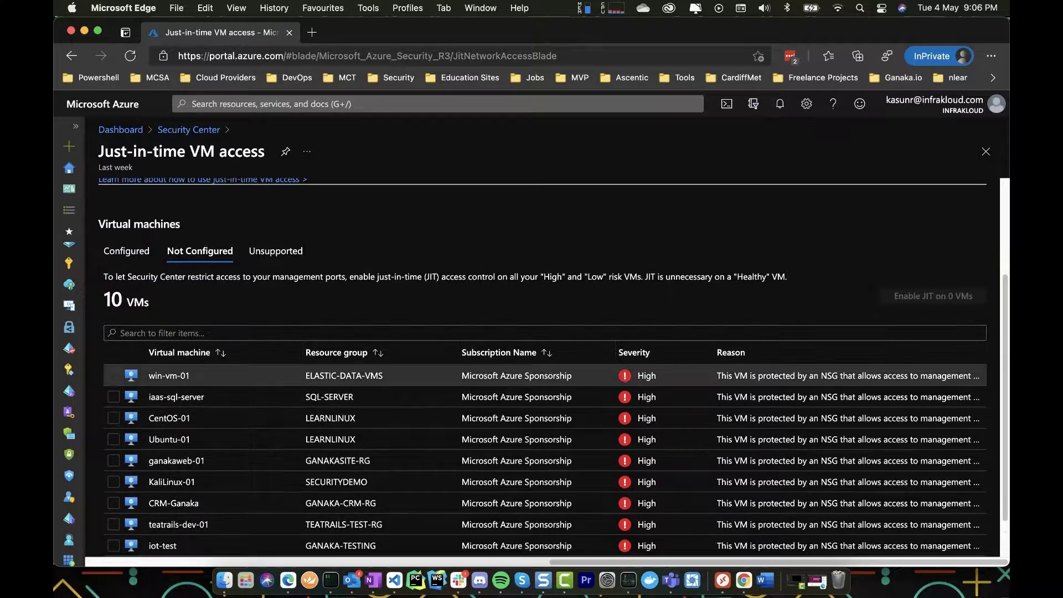
left_click(127, 250)
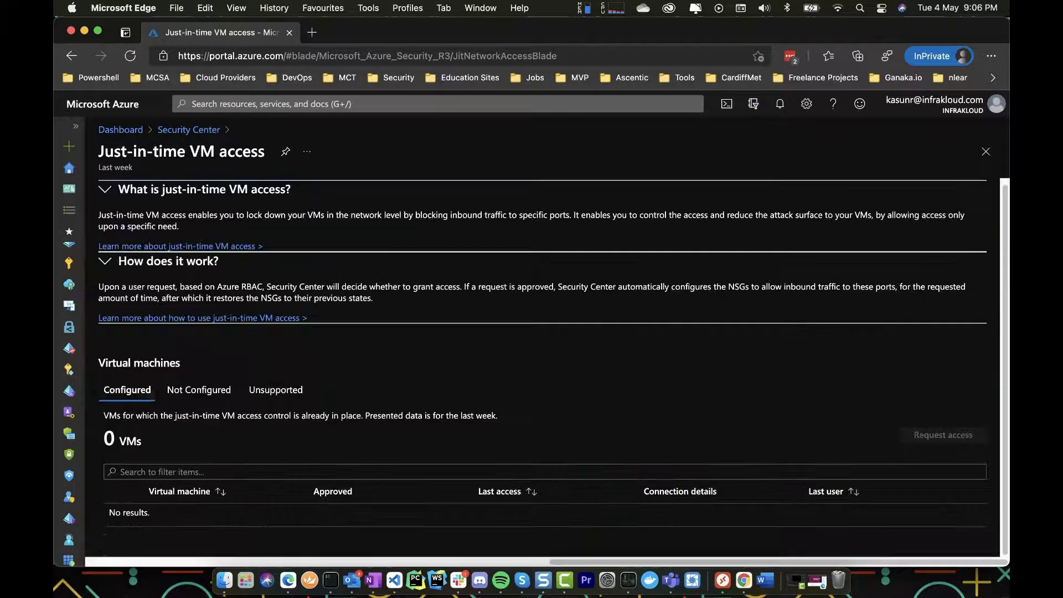
Return to Security Center, open the Container Registry image vulnerabilities recommendation, and review its security check findings.
left_click(189, 130)
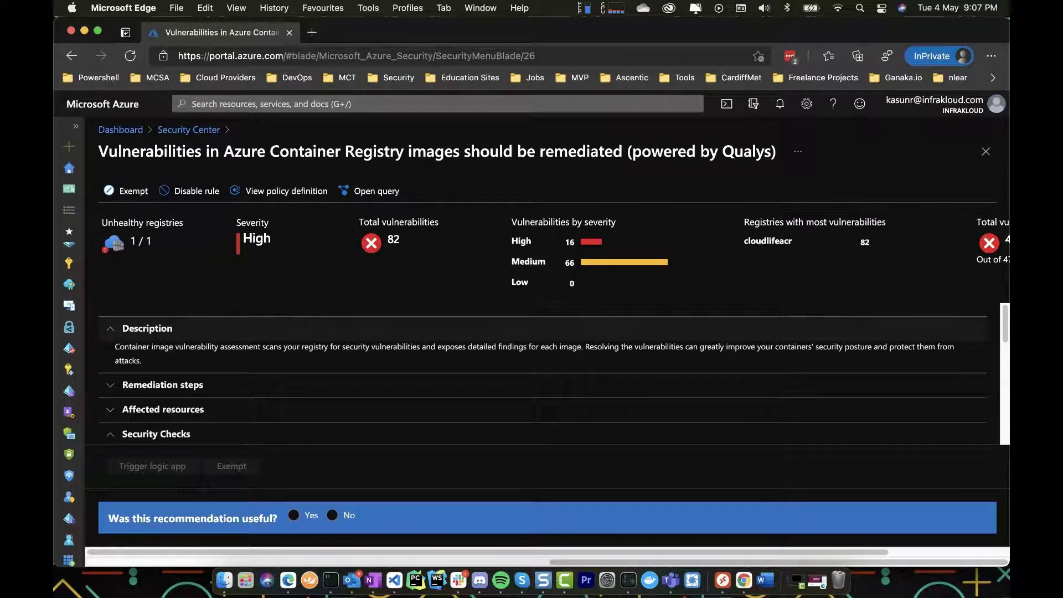
scroll(543, 377, "down", 3)
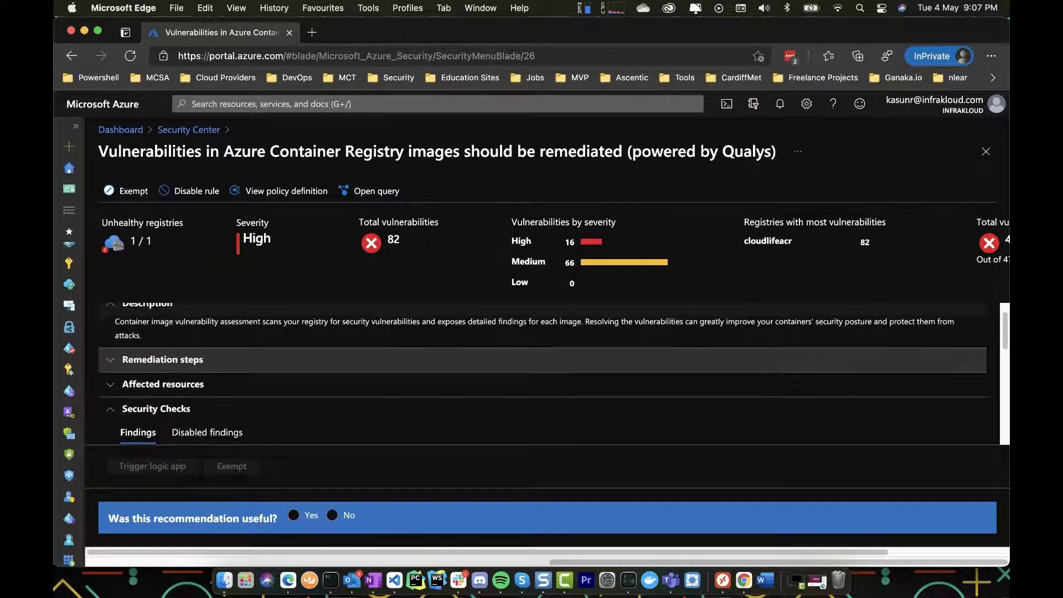
scroll(542, 374, "down", 3)
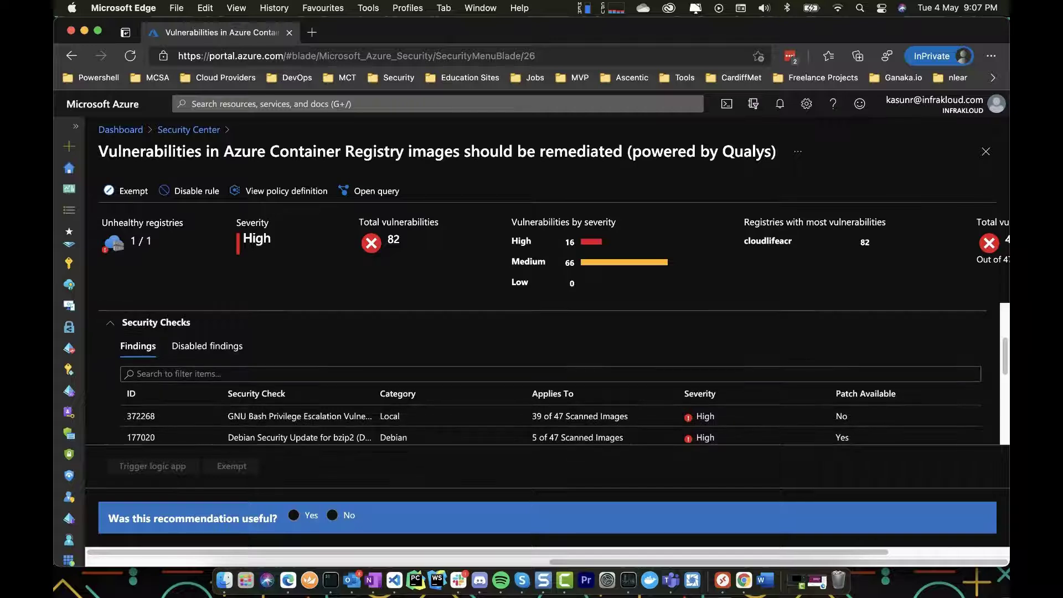
scroll(543, 373, "down", 1)
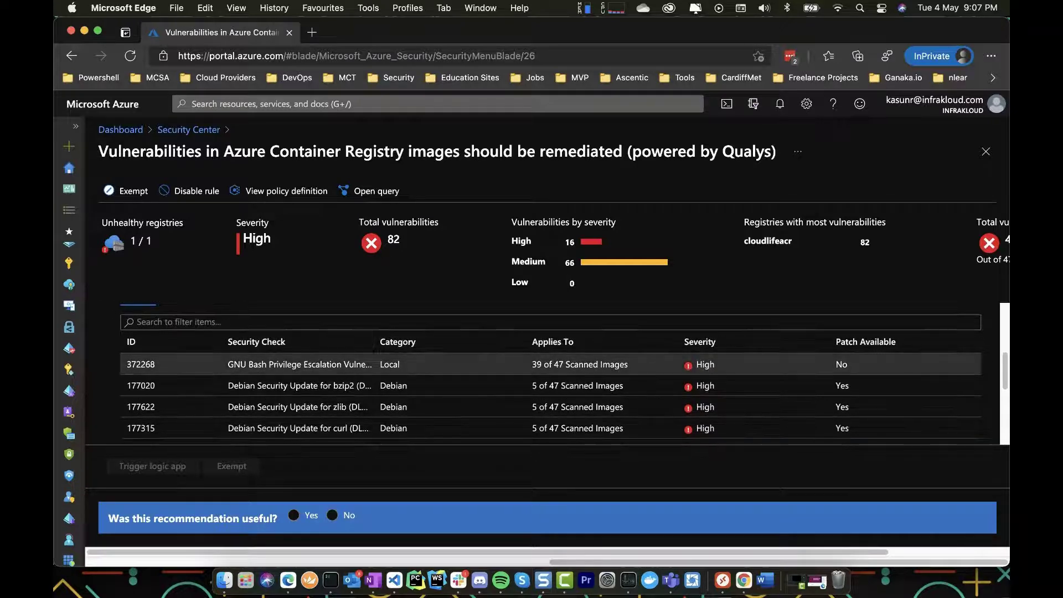
Open finding 372268 on GNU Bash privilege escalation and examine its description, CVE, remediation and affected resources.
left_click(387, 365)
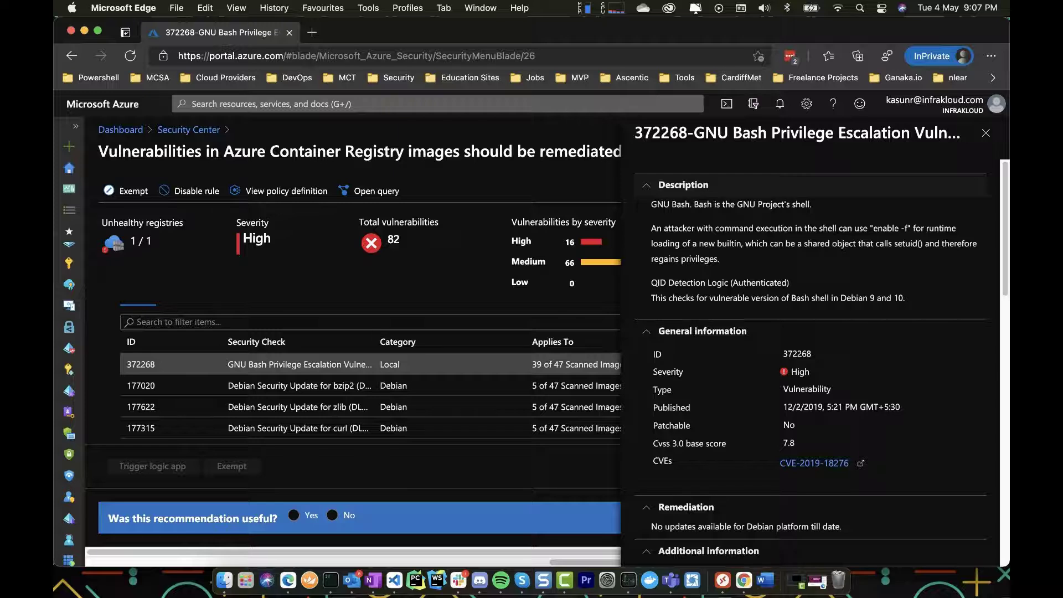
scroll(811, 365, "down", 5)
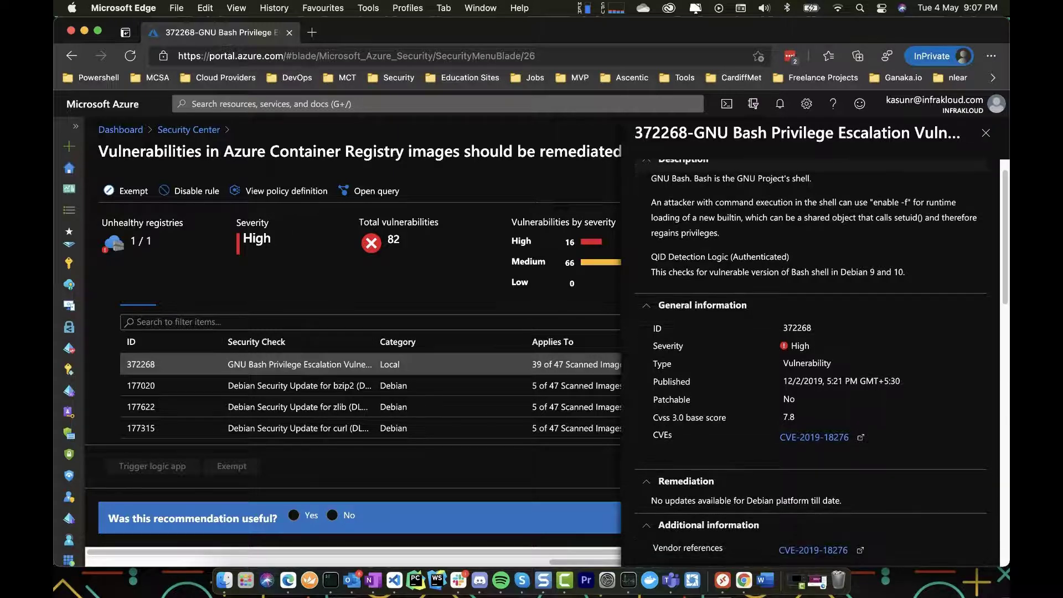
scroll(811, 428, "down", 3)
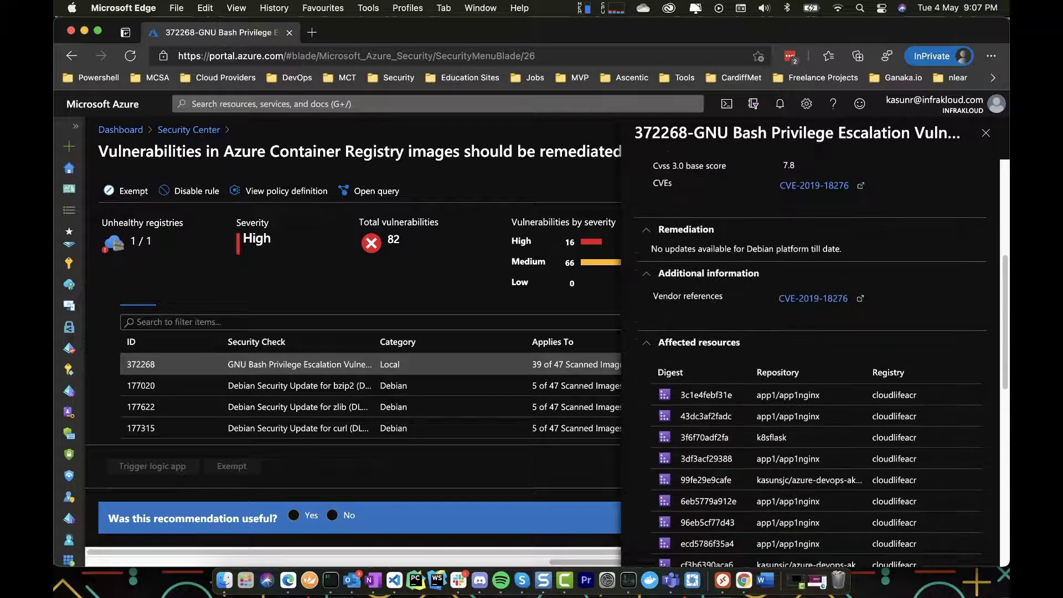
scroll(836, 355, "down", 3)
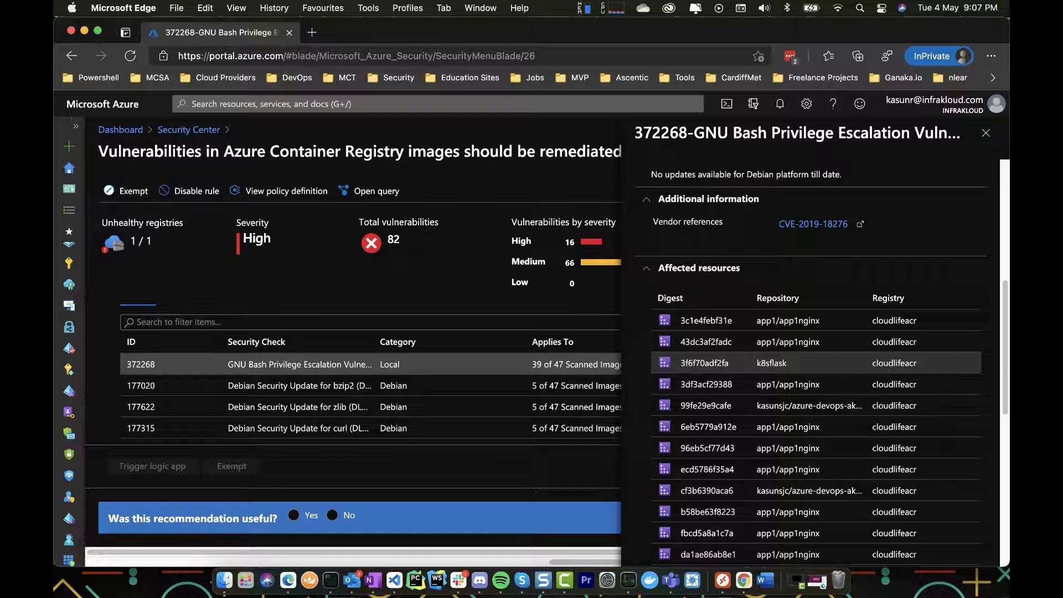
scroll(837, 358, "up", 10)
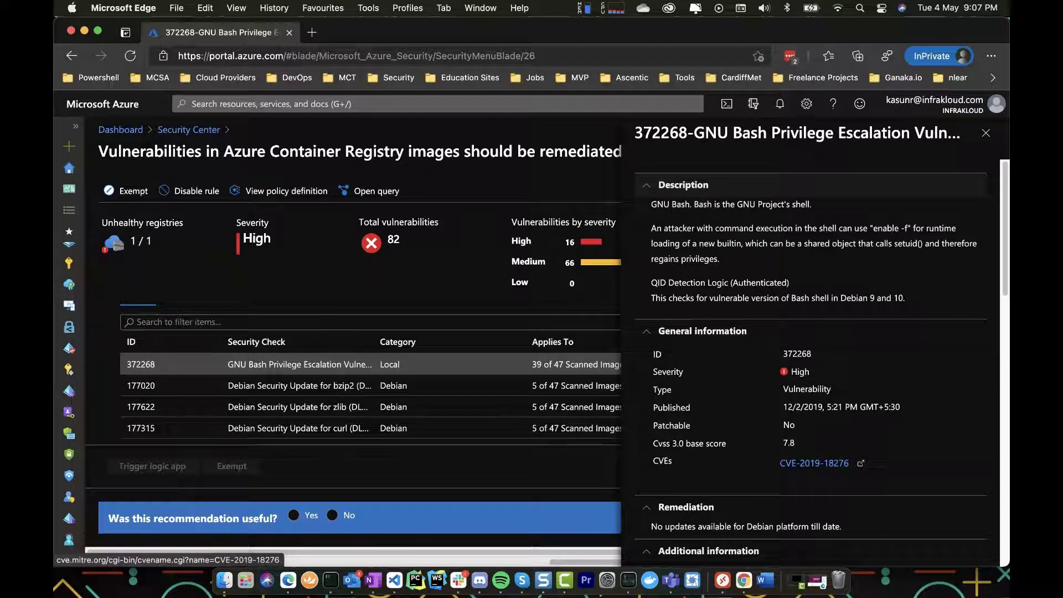
scroll(811, 359, "down", 2)
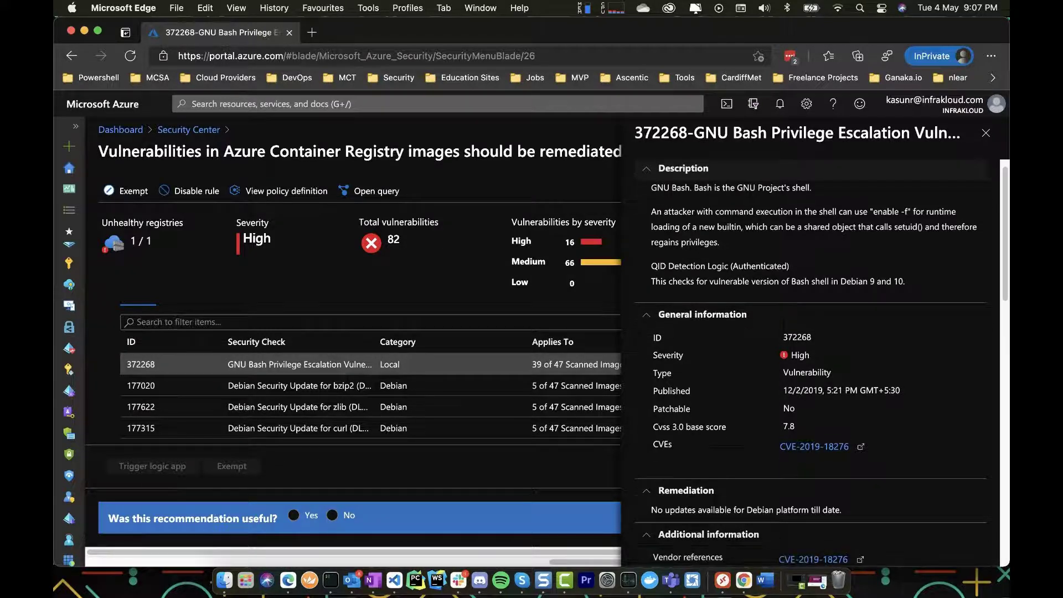
scroll(811, 360, "down", 2)
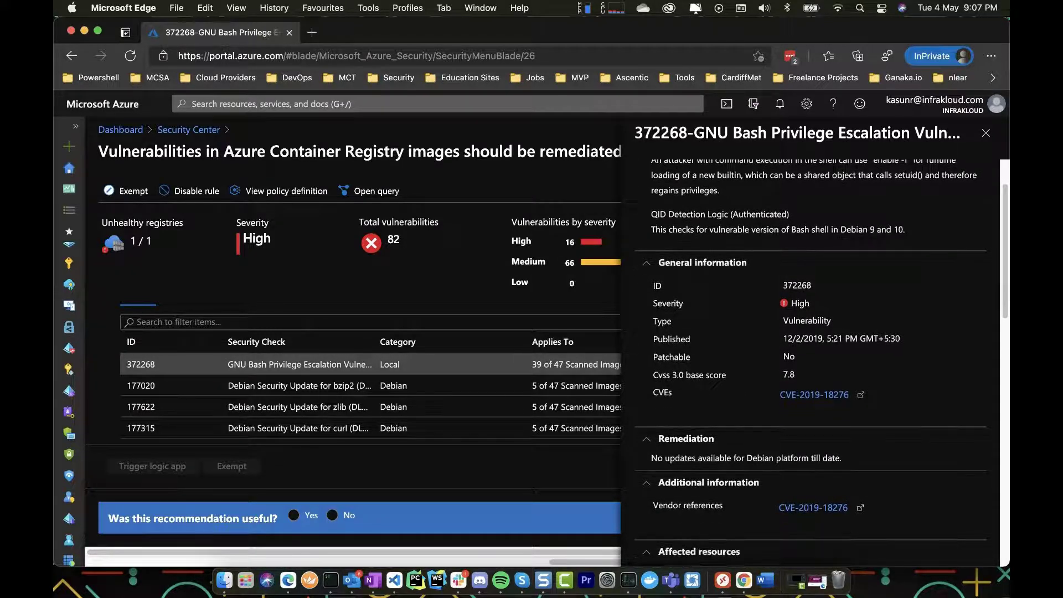
scroll(811, 360, "down", 9)
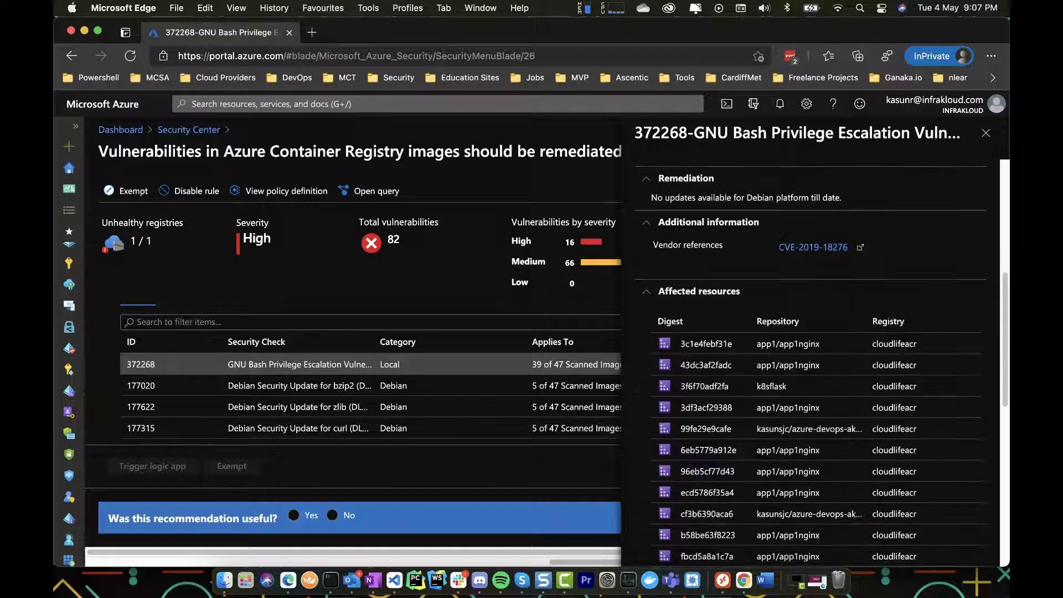
scroll(811, 360, "down", 5)
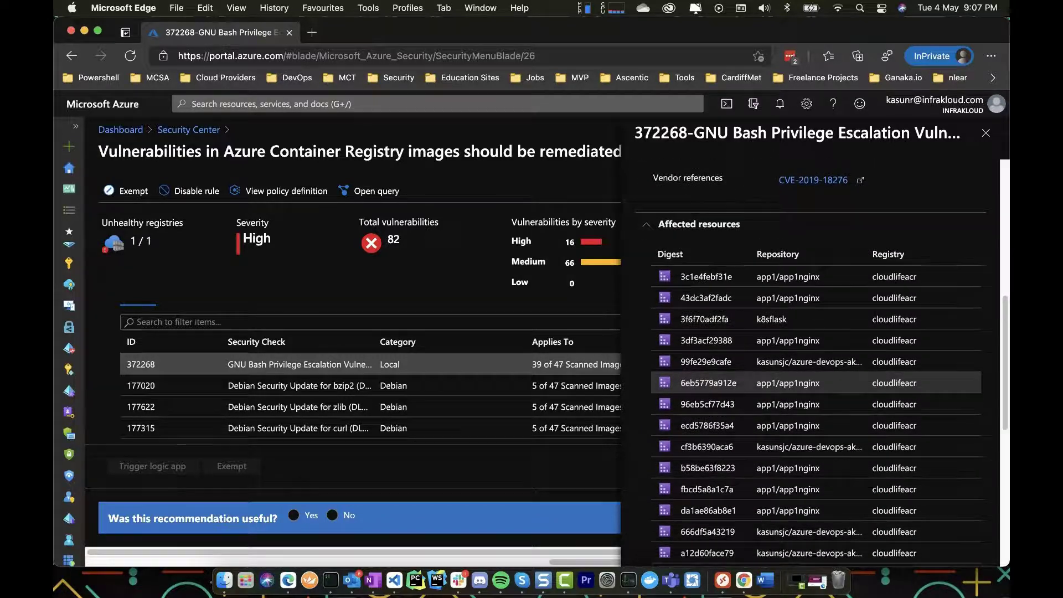
scroll(811, 360, "down", 4)
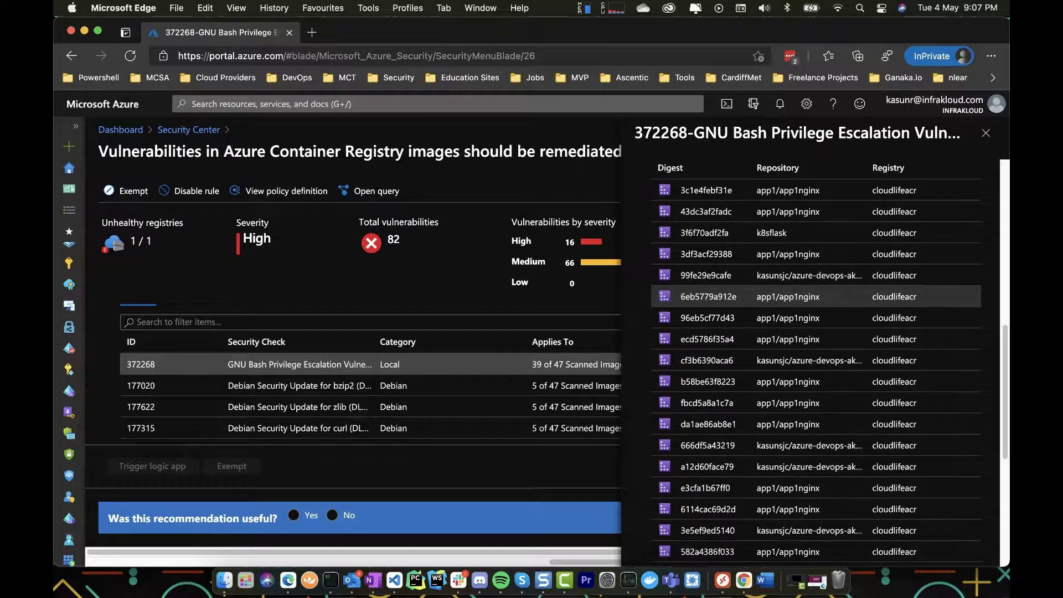
scroll(811, 360, "up", 15)
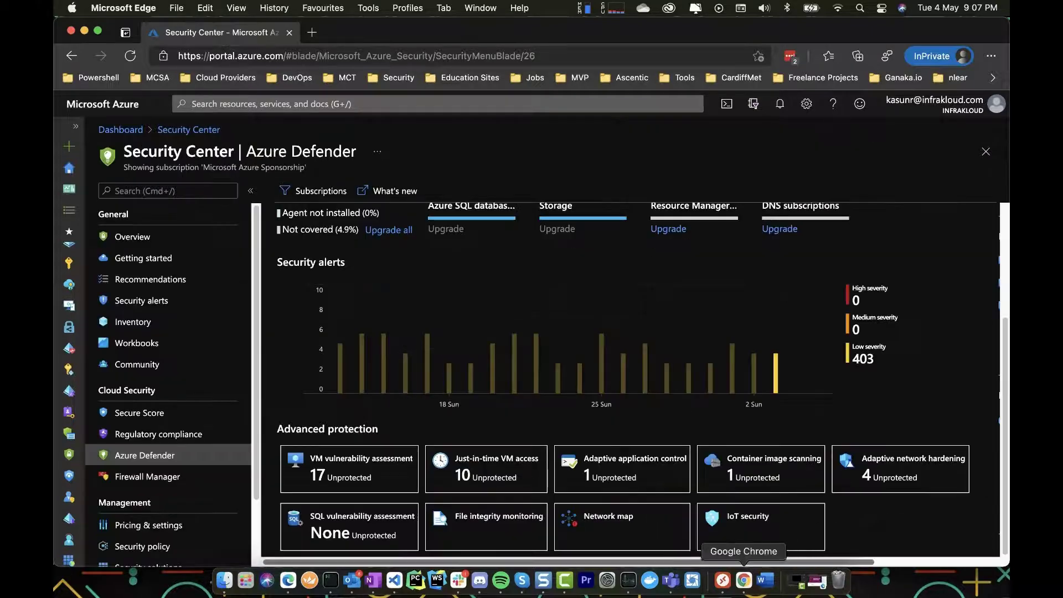
Open the Network Map and preview the details of LearnLinux-vnet, its default subnet and the Ubuntu-01 virtual machine.
left_click(764, 515)
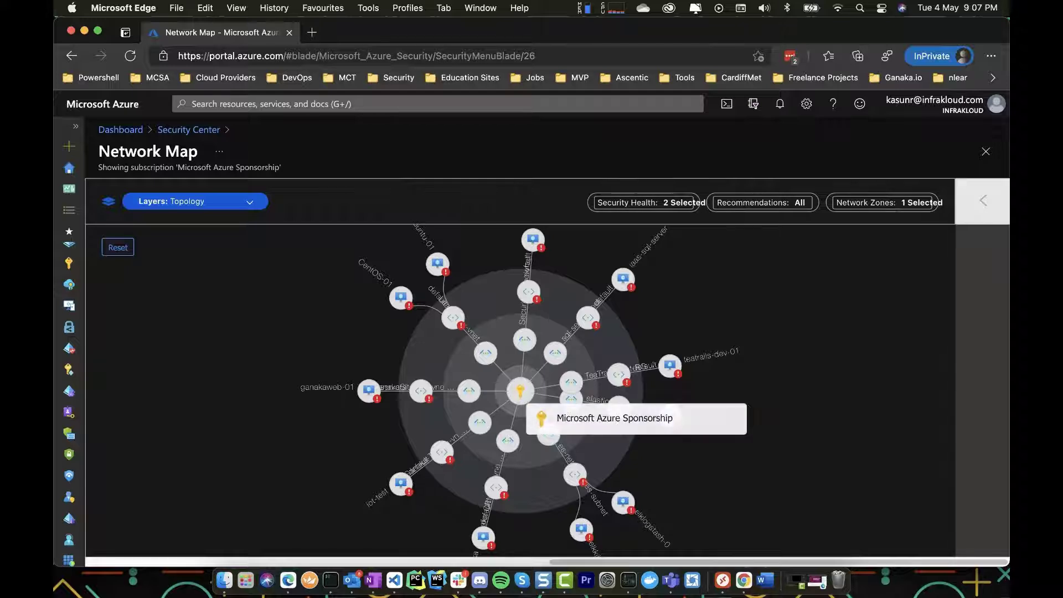
mouse_move(670, 365)
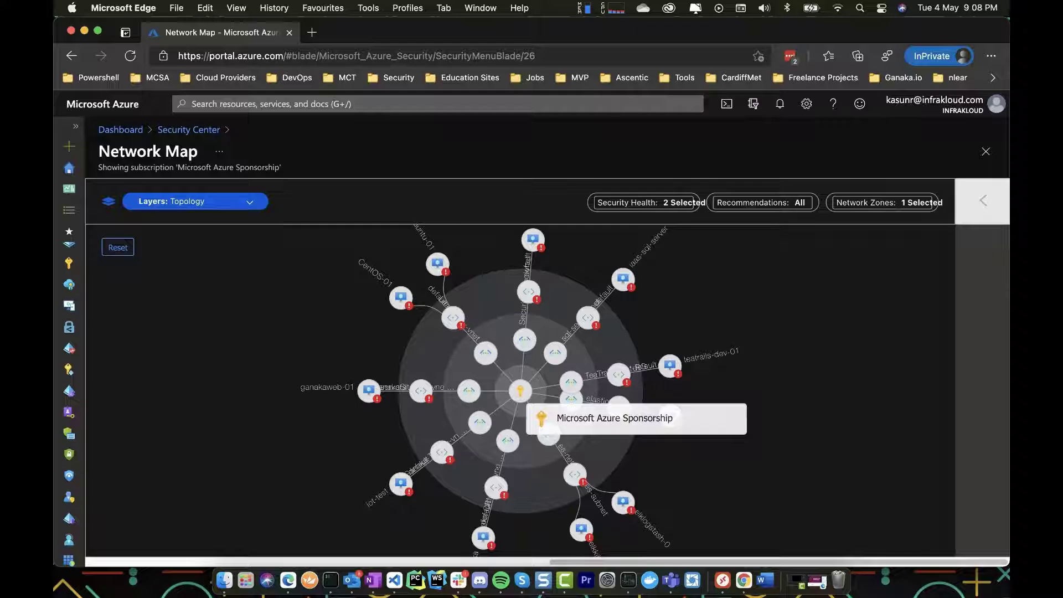
mouse_move(485, 353)
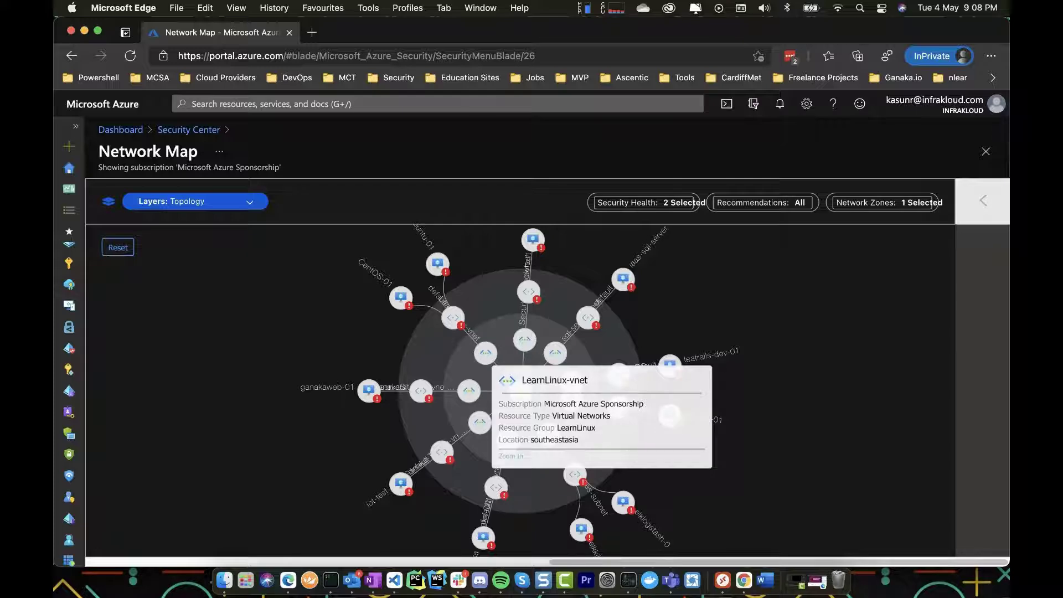
mouse_move(453, 318)
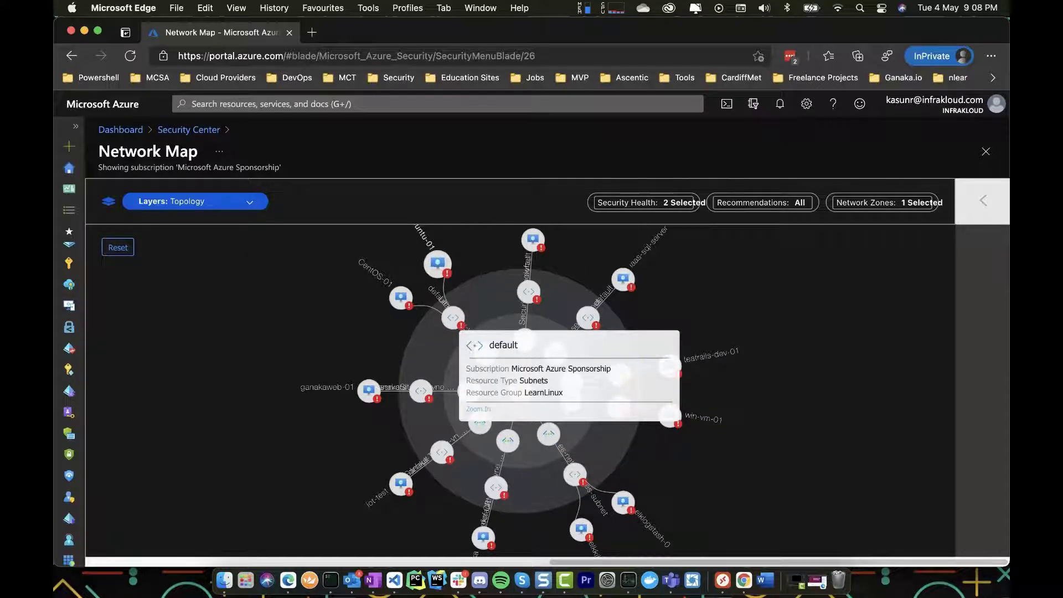
mouse_move(437, 264)
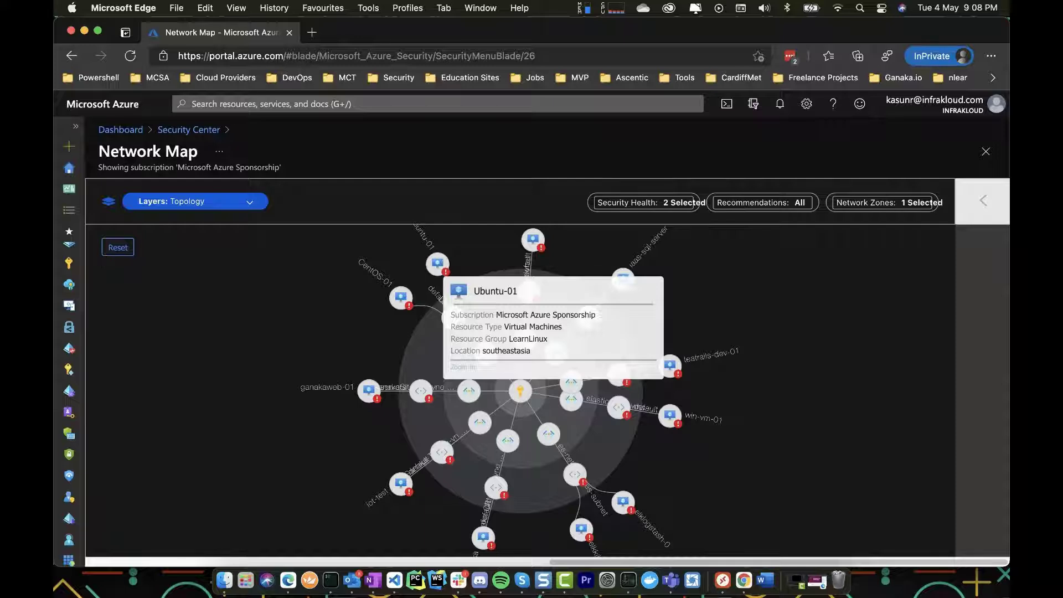
Select the LearnLinux default subnet and LearnLinux-vnet on the map to review their security health, information and recommendations.
left_click(452, 317)
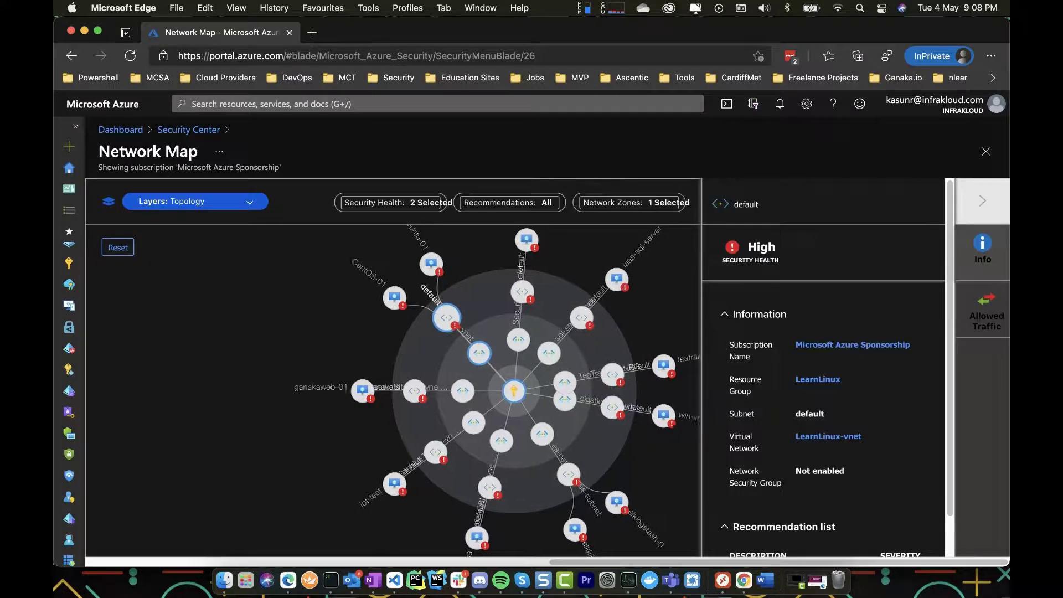
scroll(825, 366, "down", 2)
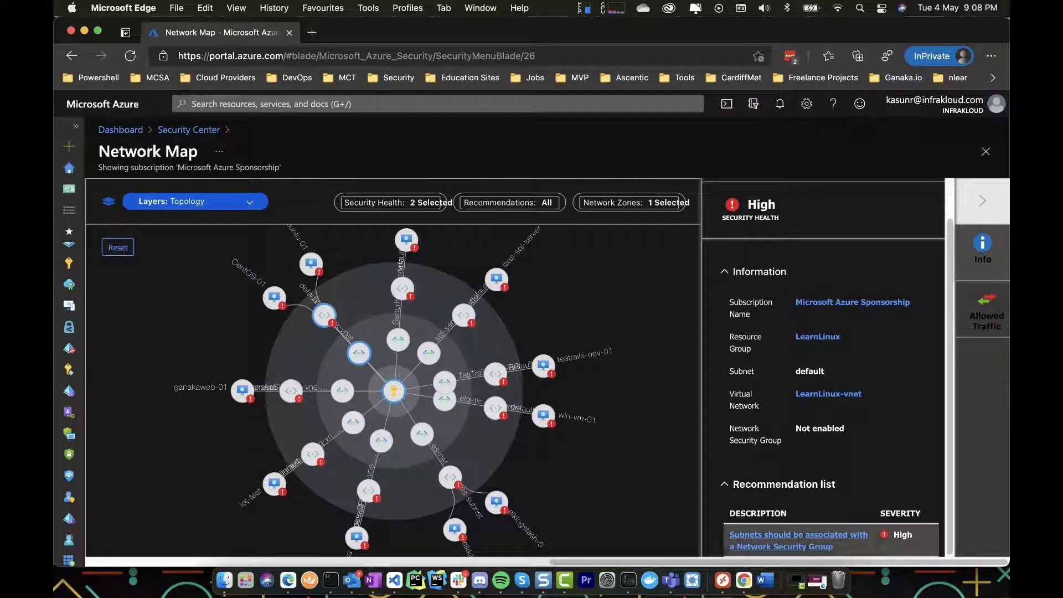
left_click(359, 352)
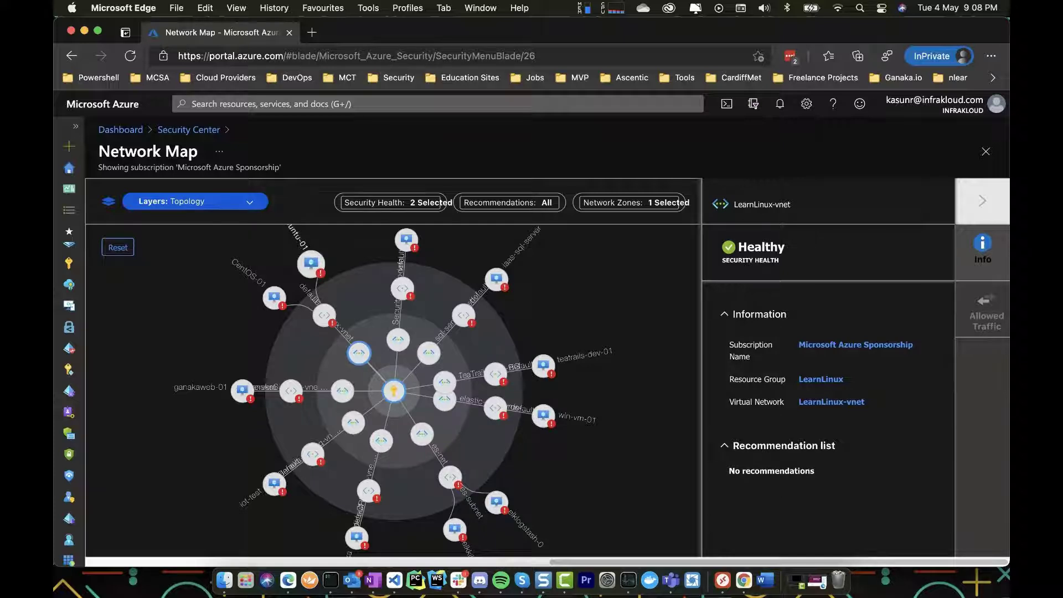
Select the Ubuntu-01 virtual machine on the map and review its information and recommendation list.
left_click(311, 264)
scroll(825, 365, "down", 3)
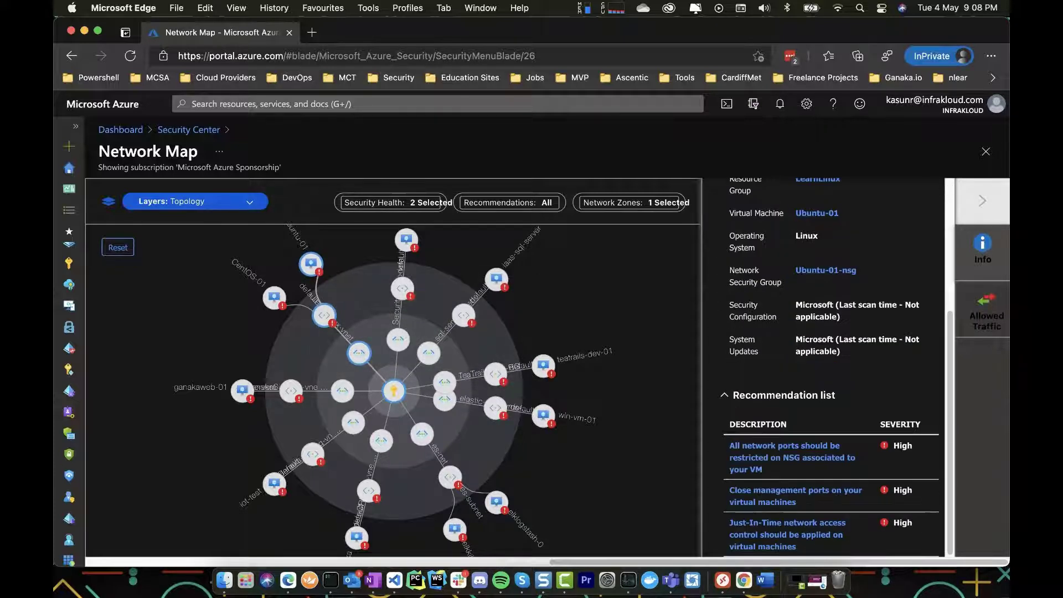
scroll(795, 501, "up", 1)
scroll(795, 501, "up", 3)
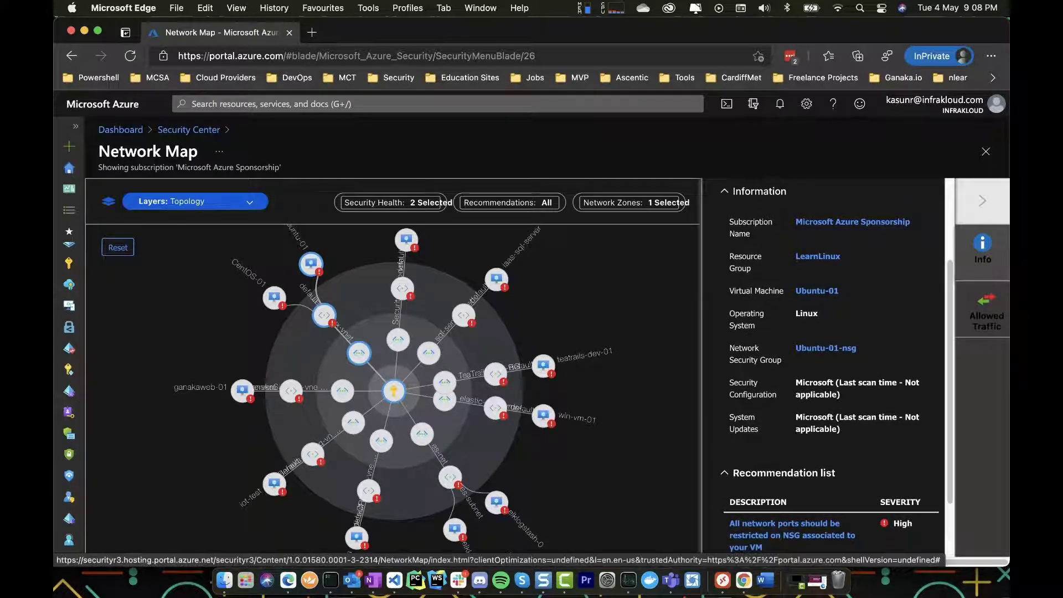
Select the ganakaweb-01 and CentOS-01 virtual machines on the map and review their allowed outbound and inbound traffic.
scroll(830, 365, "up", 1)
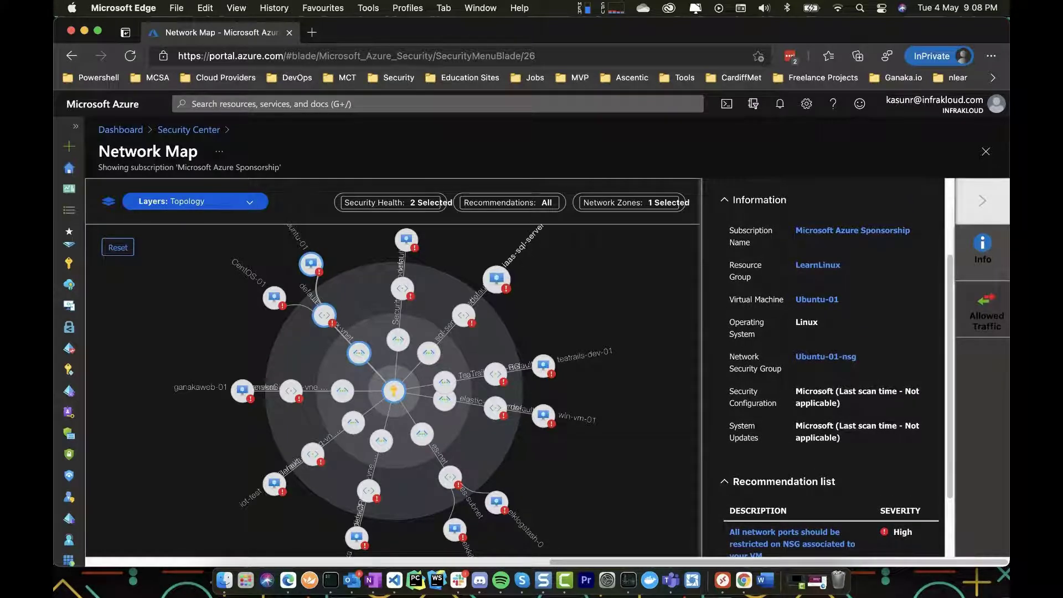
mouse_move(496, 279)
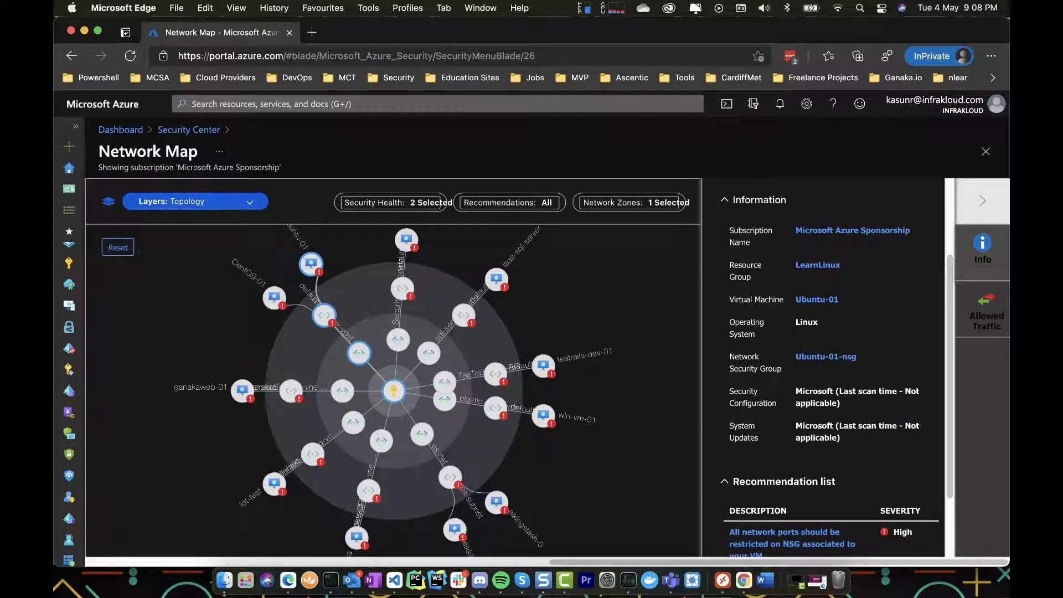
left_click(242, 390)
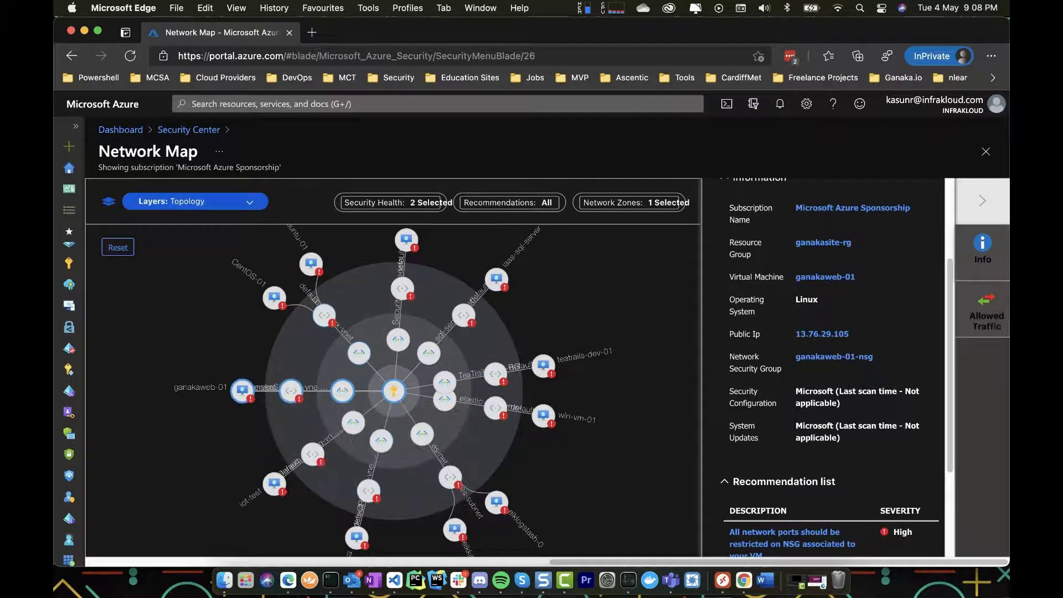
left_click(986, 315)
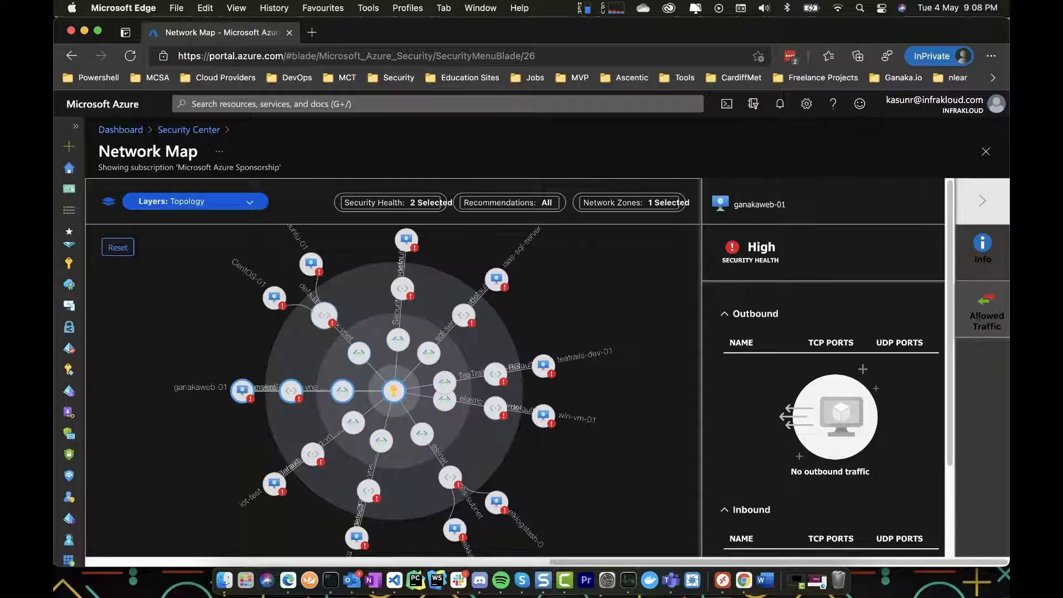
left_click(274, 297)
scroll(824, 377, "down", 2)
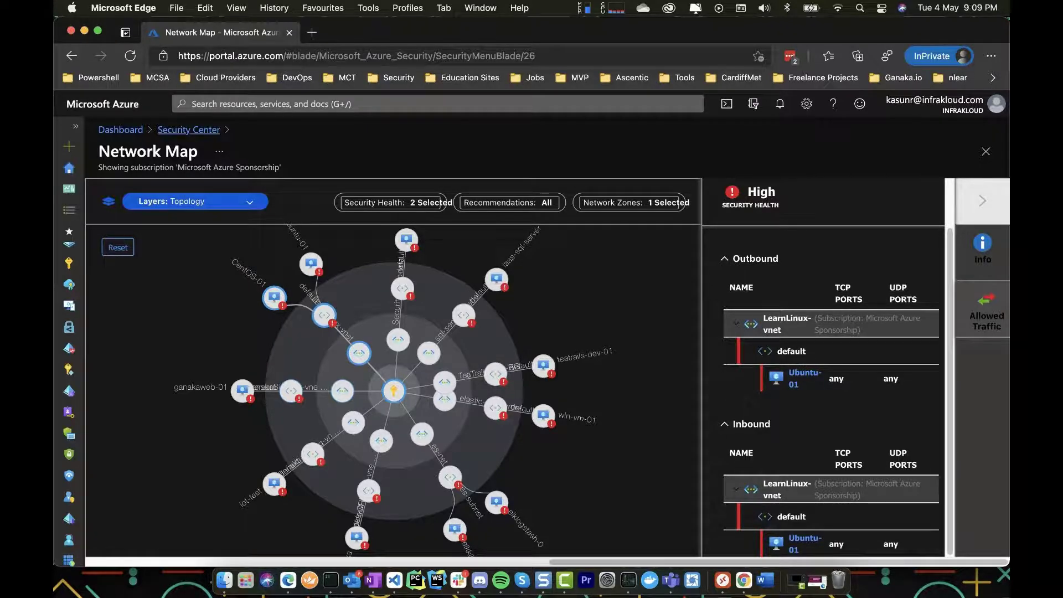
Return to Security Center and open the Azure Defender plans in the pricing settings of the Microsoft Azure Sponsorship subscription.
left_click(189, 130)
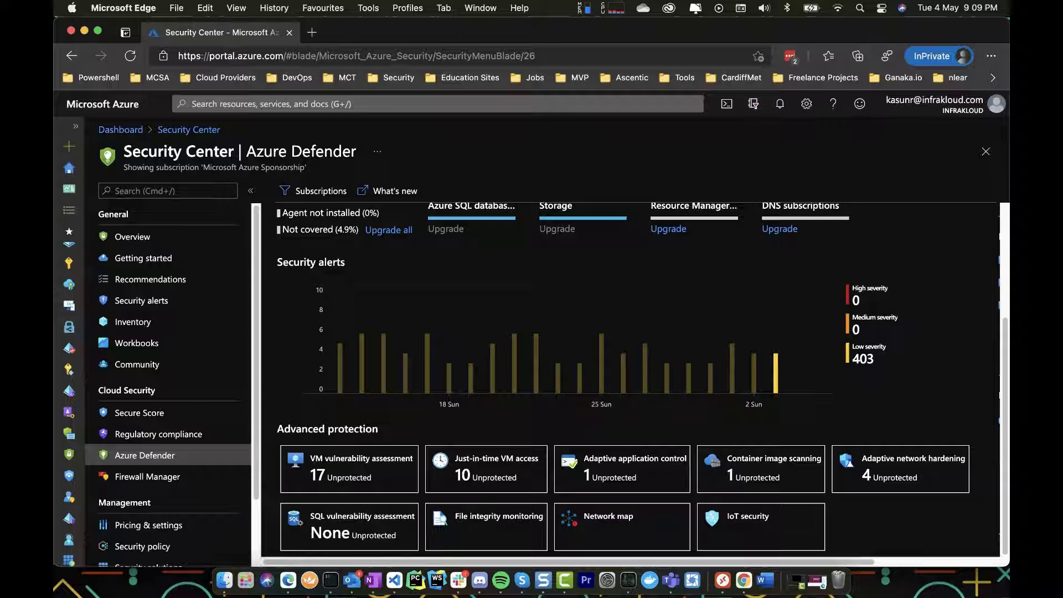
scroll(166, 360, "down", 1)
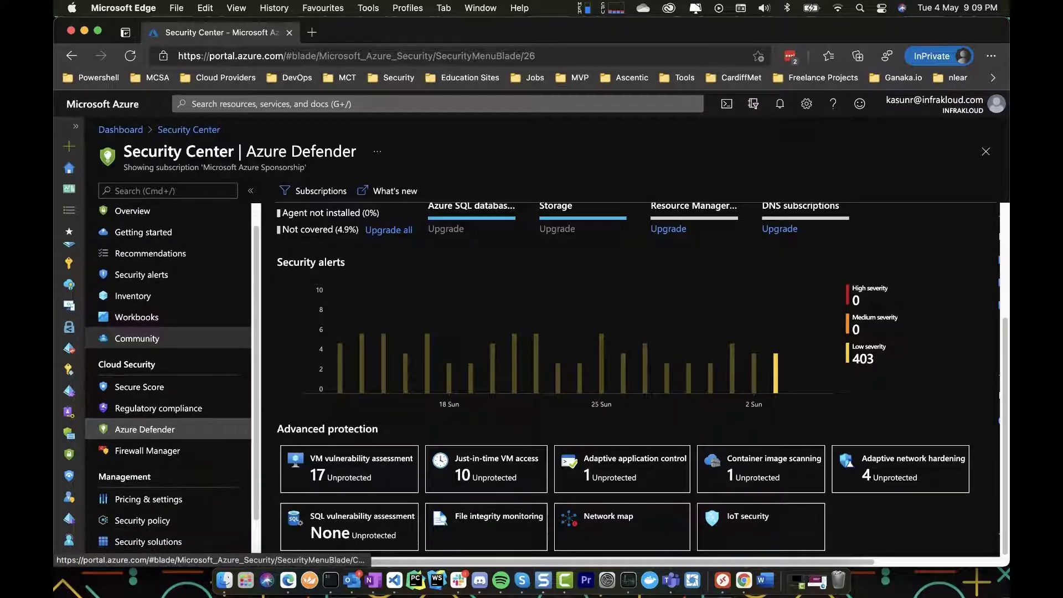
scroll(166, 356, "down", 3)
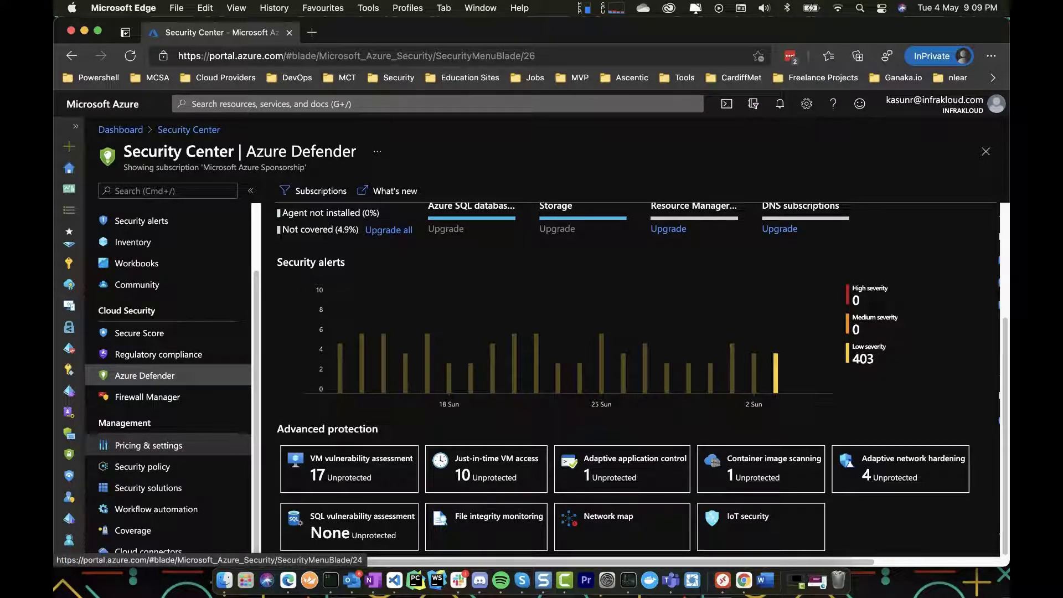
left_click(149, 445)
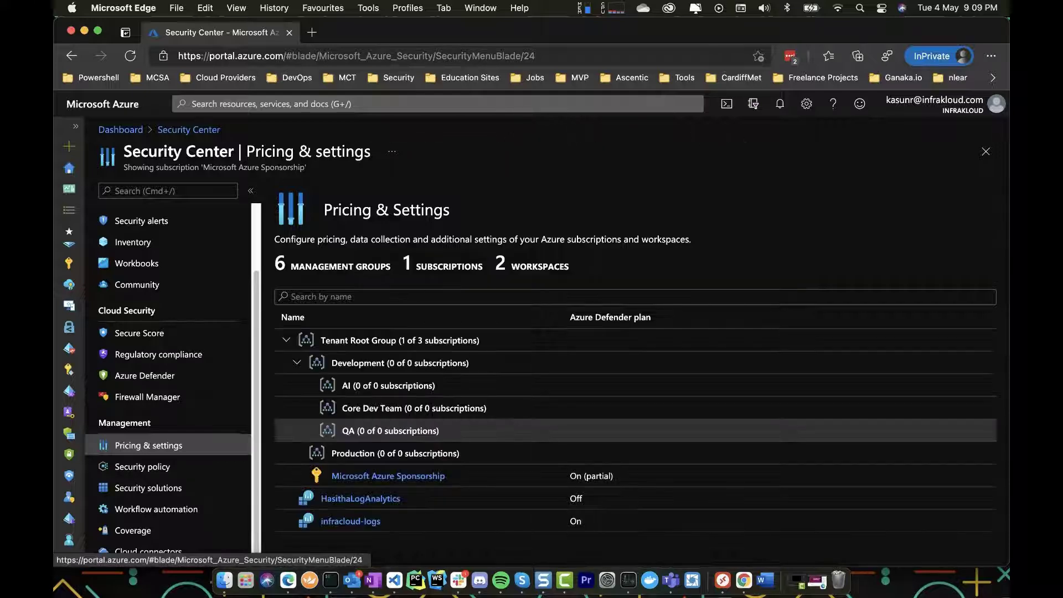
left_click(387, 476)
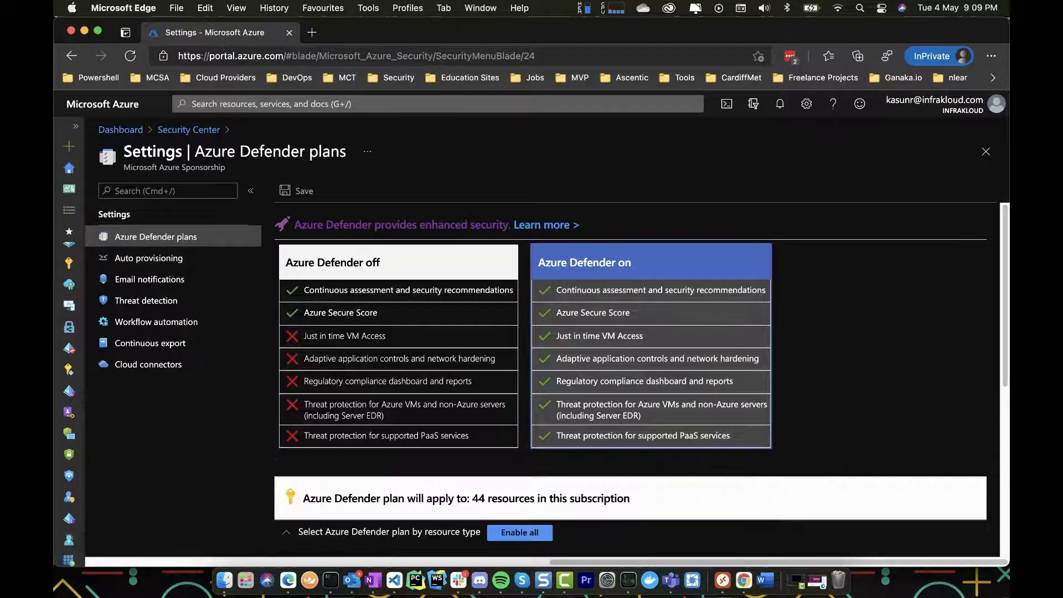
Turn on the Azure Defender plans for Resource Manager (Preview) and DNS (Preview).
scroll(630, 377, "down", 5)
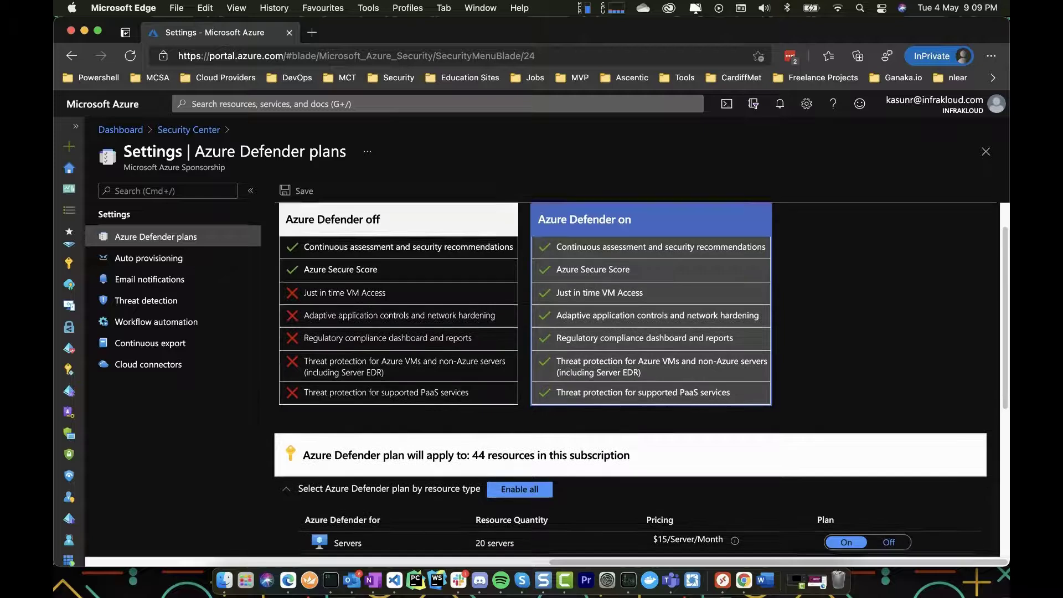
scroll(630, 376, "down", 4)
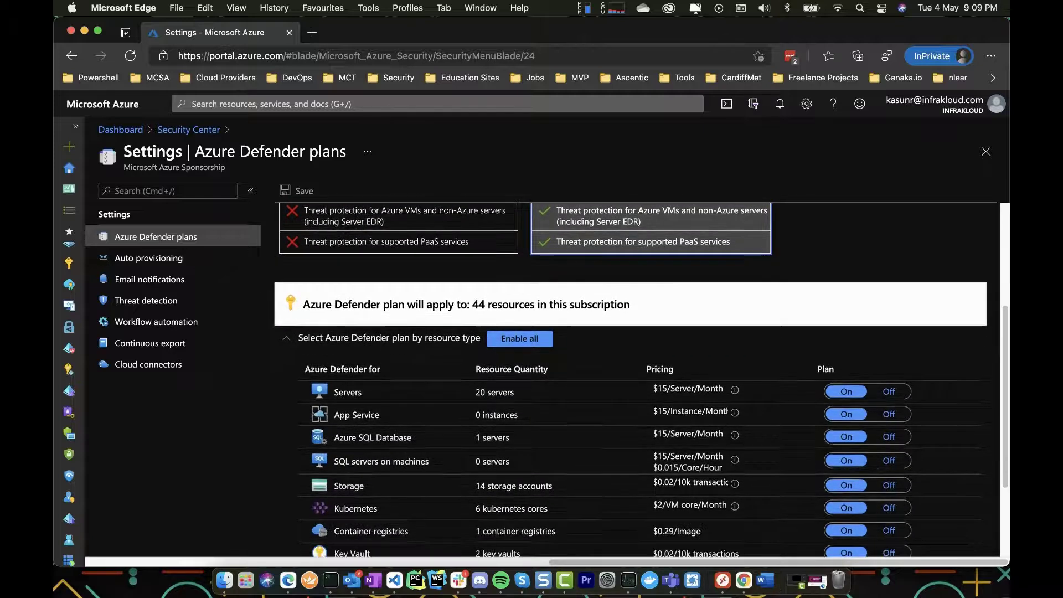
scroll(630, 376, "down", 1)
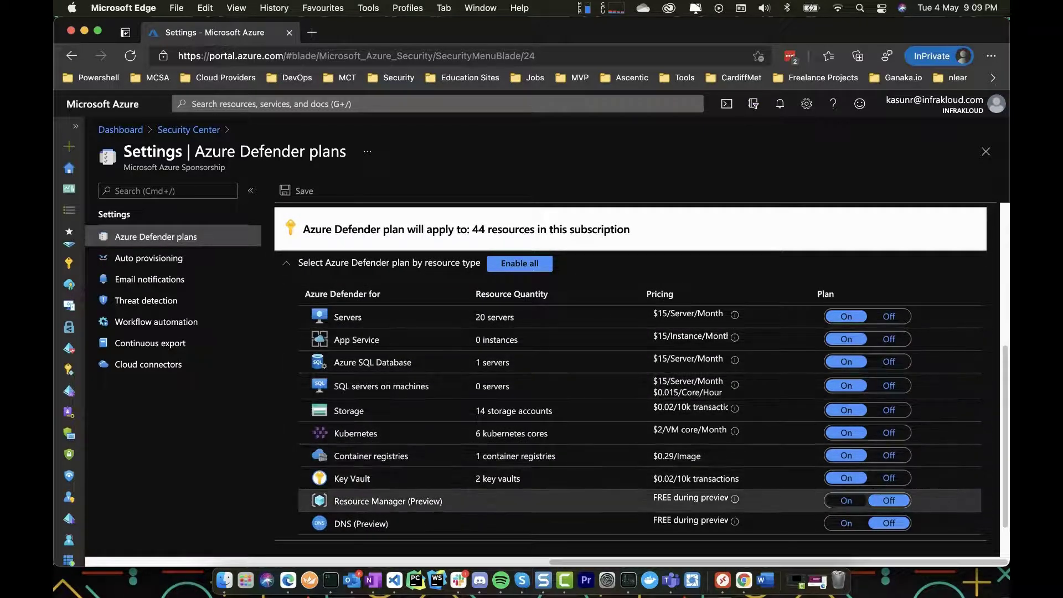
left_click(846, 500)
left_click(846, 523)
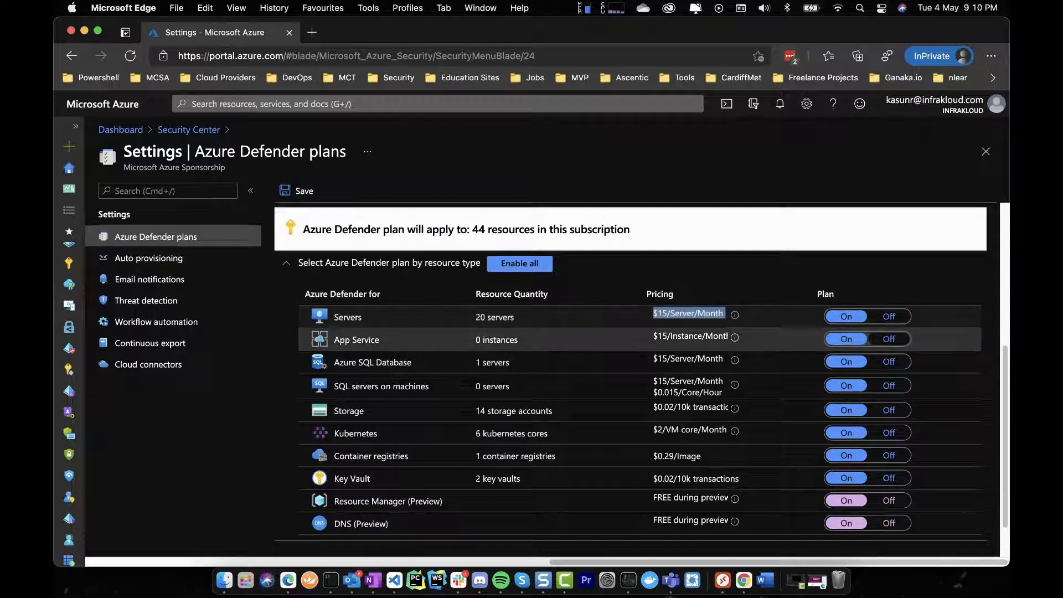
Review the App Service and Azure SQL Database plan pricing, and save the Azure Defender plan changes.
left_click_drag(653, 336, 719, 336)
left_click_drag(654, 359, 675, 359)
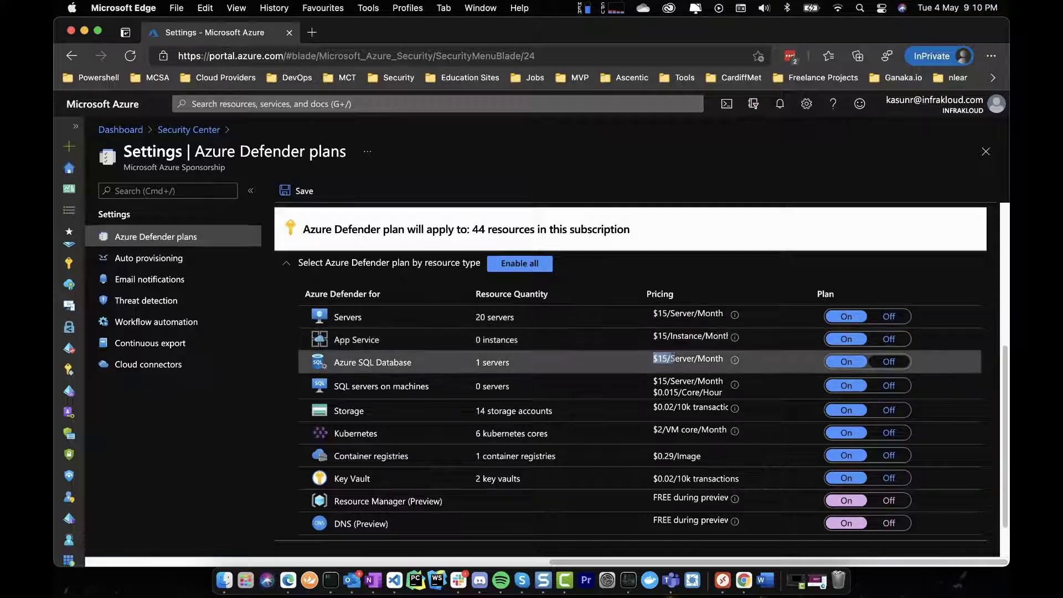
scroll(686, 386, "up", 1)
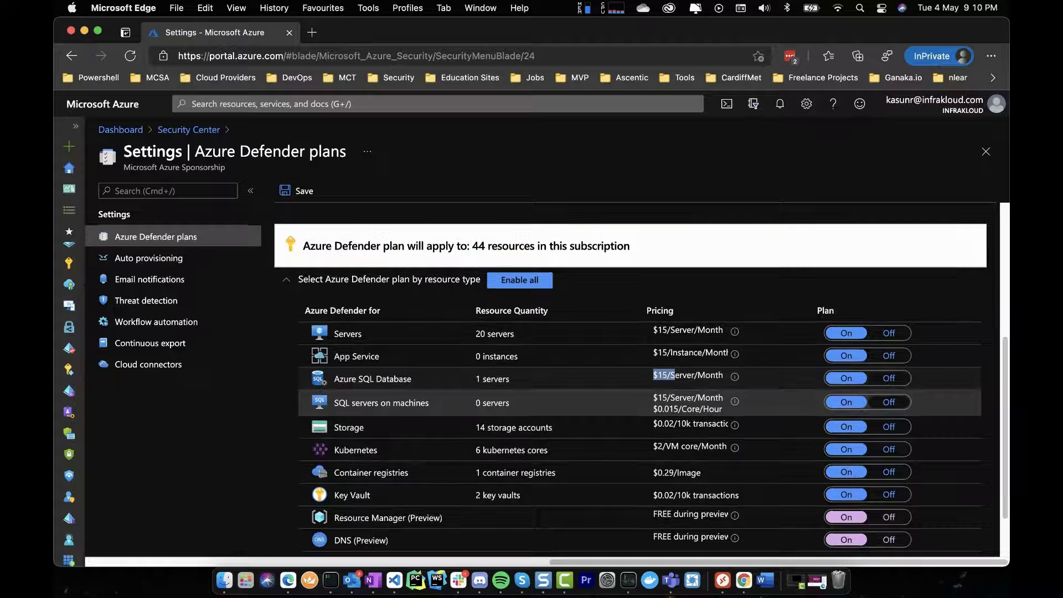
scroll(686, 388, "up", 3)
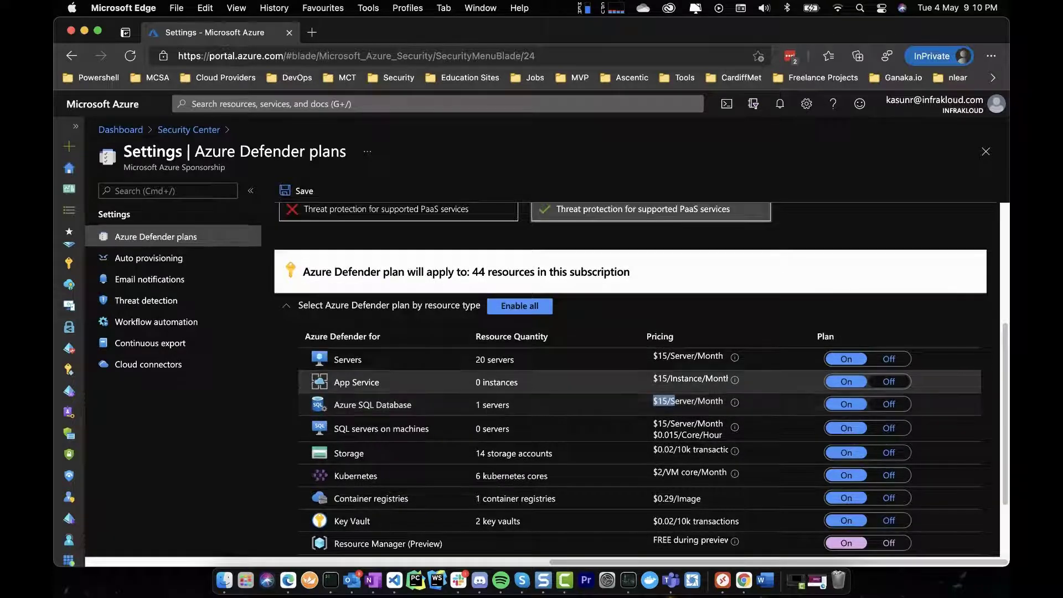
scroll(686, 387, "down", 1)
scroll(686, 388, "up", 10)
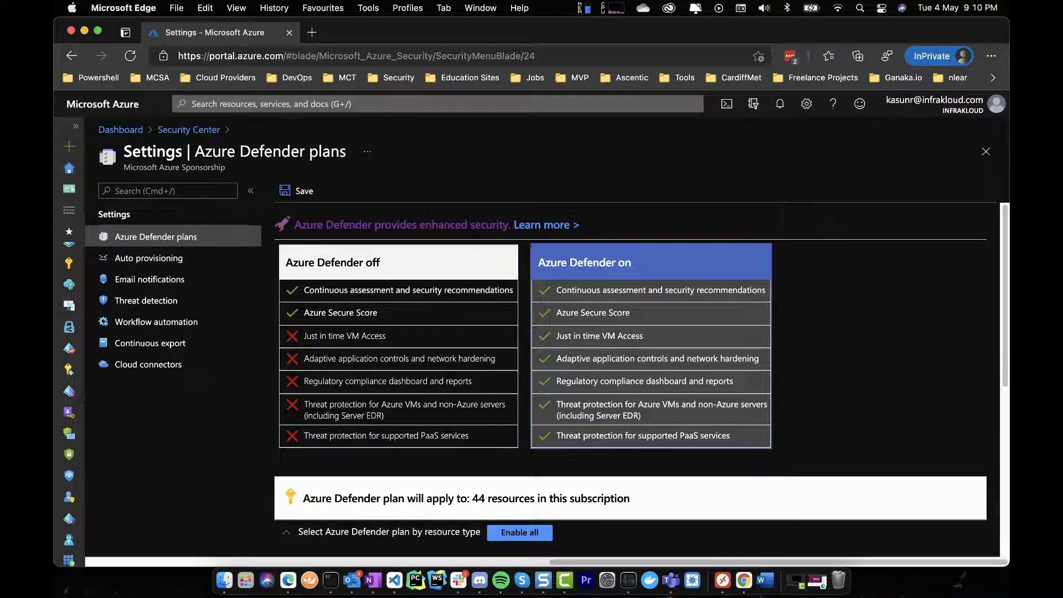
left_click(298, 190)
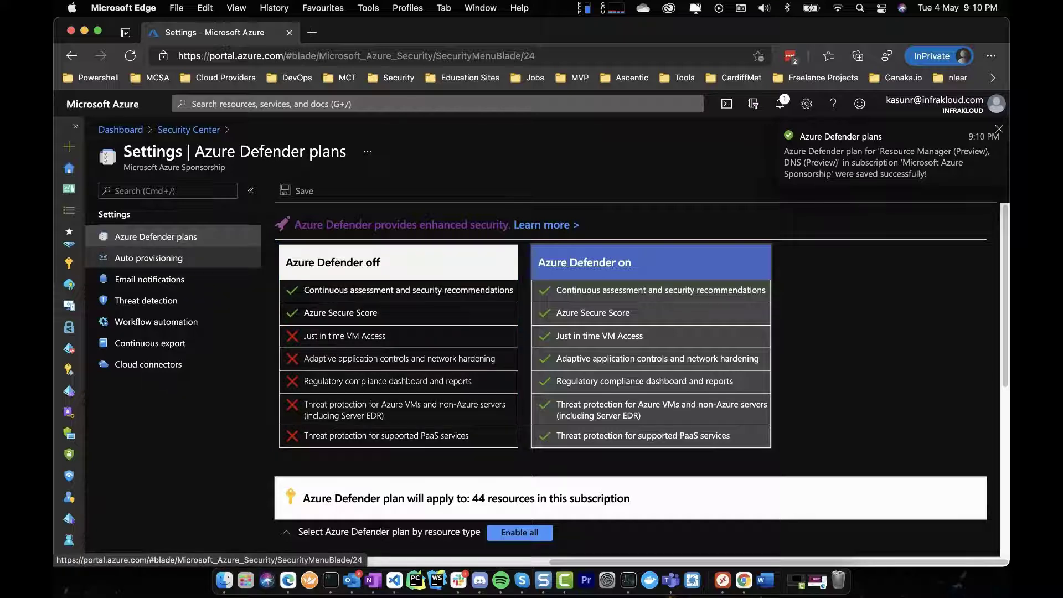
Open the subscription's auto provisioning settings, and review the secure score and insights on the Security Center overview.
left_click(148, 258)
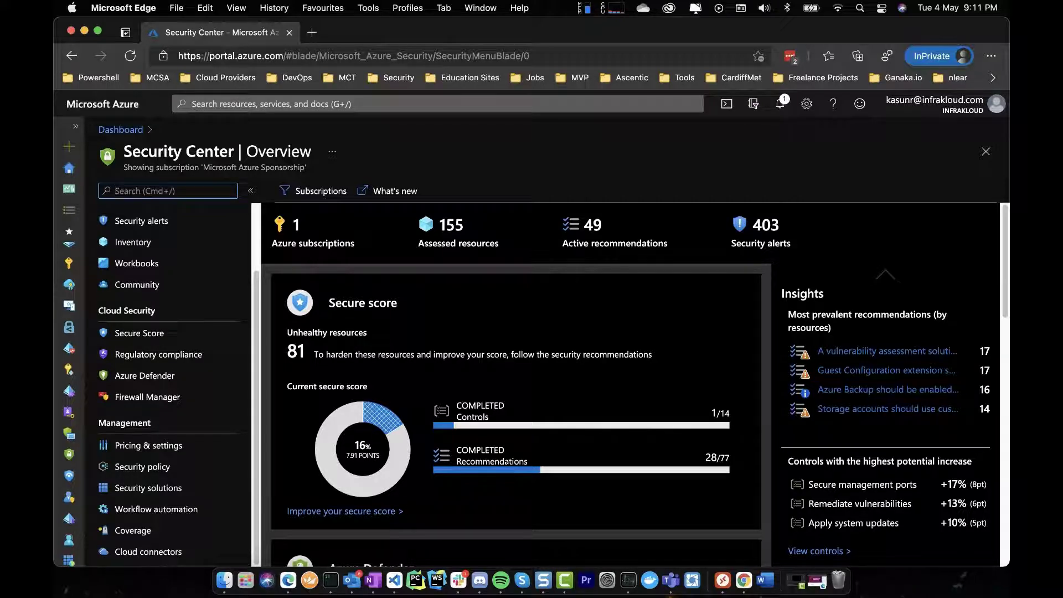
scroll(627, 387, "down", 3)
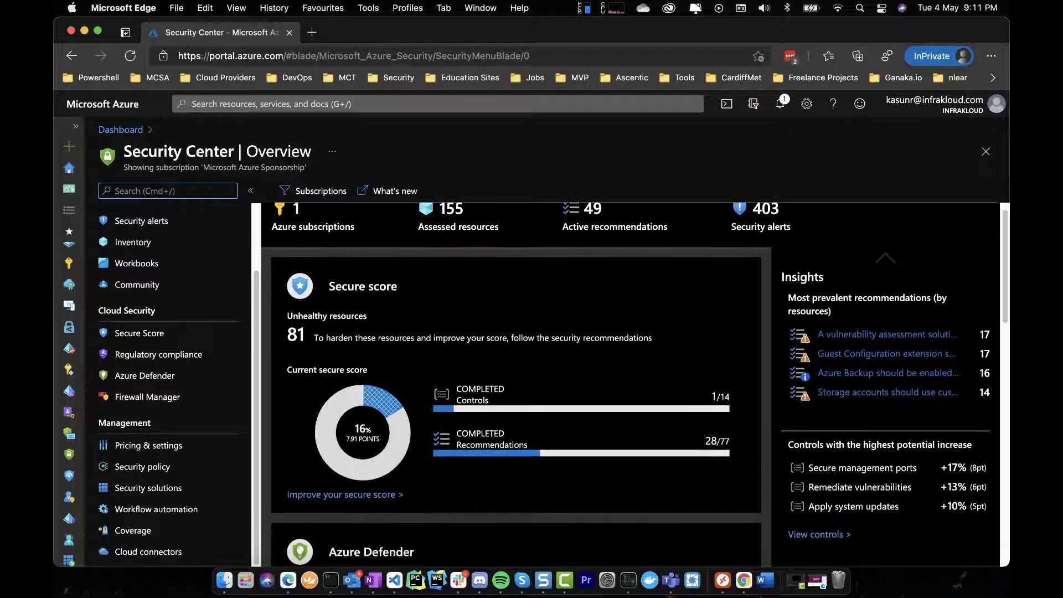